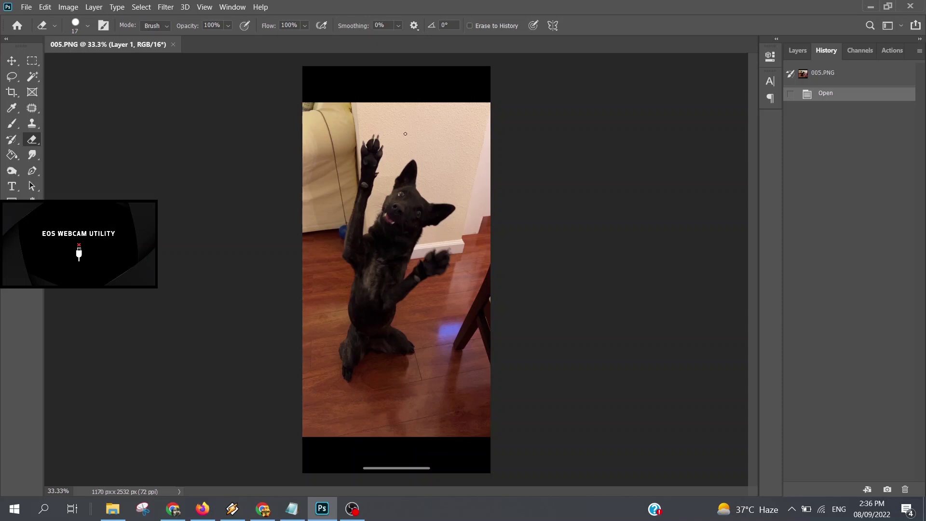
Scroll around the photo to inspect how the dog is framed
scroll(405, 134, up, 2)
scroll(377, 140, up, 1)
scroll(347, 146, up, 3)
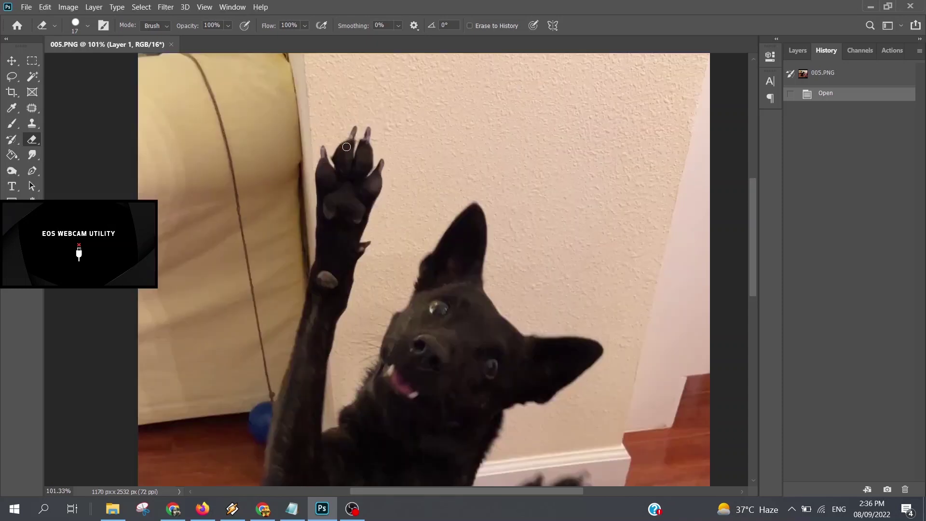
scroll(346, 147, up, 2)
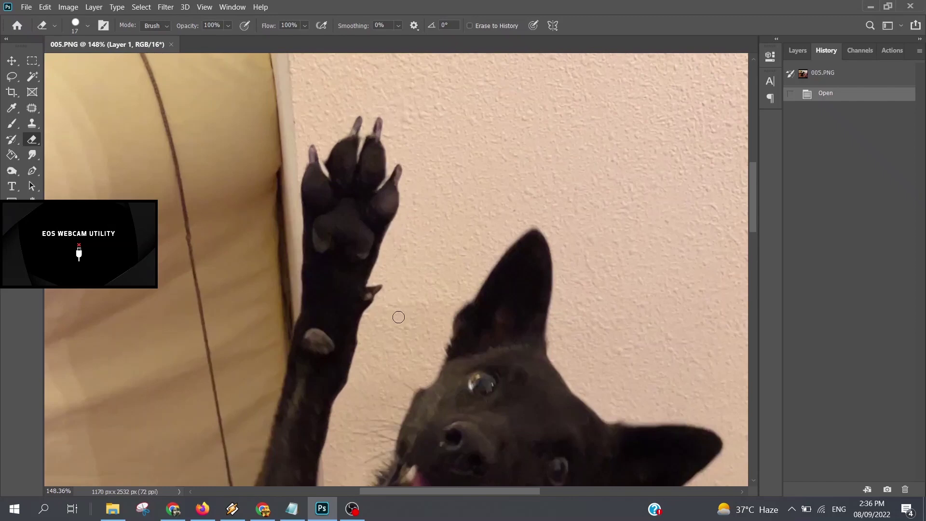
scroll(399, 317, down, 1)
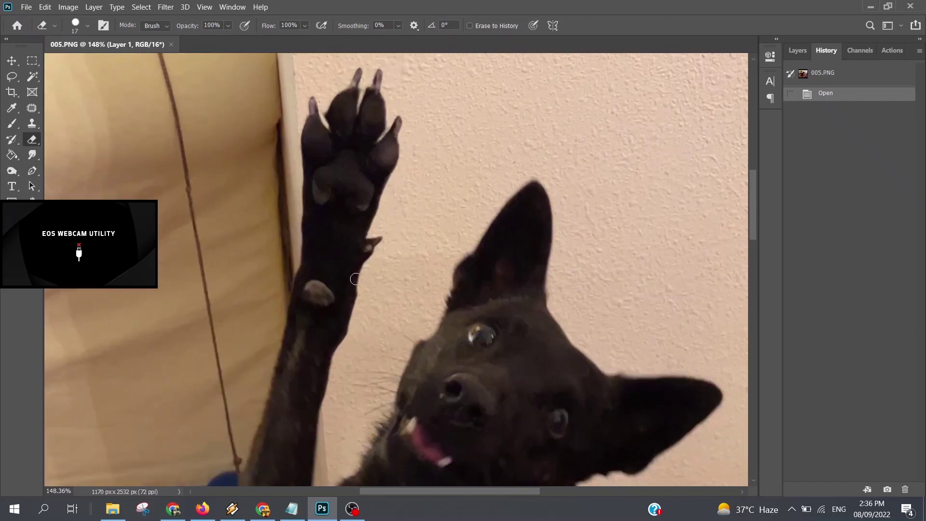
scroll(356, 279, down, 2)
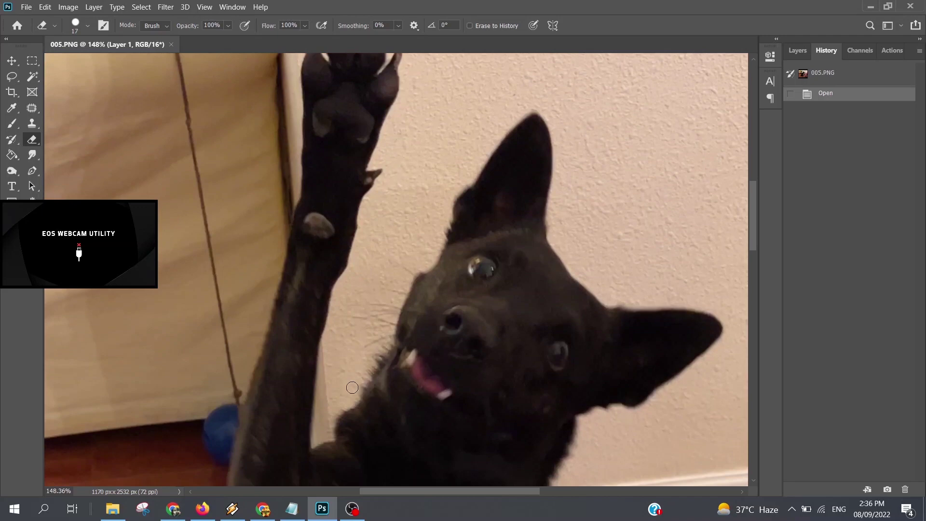
scroll(385, 373, down, 1)
scroll(383, 373, down, 2)
scroll(384, 372, down, 1)
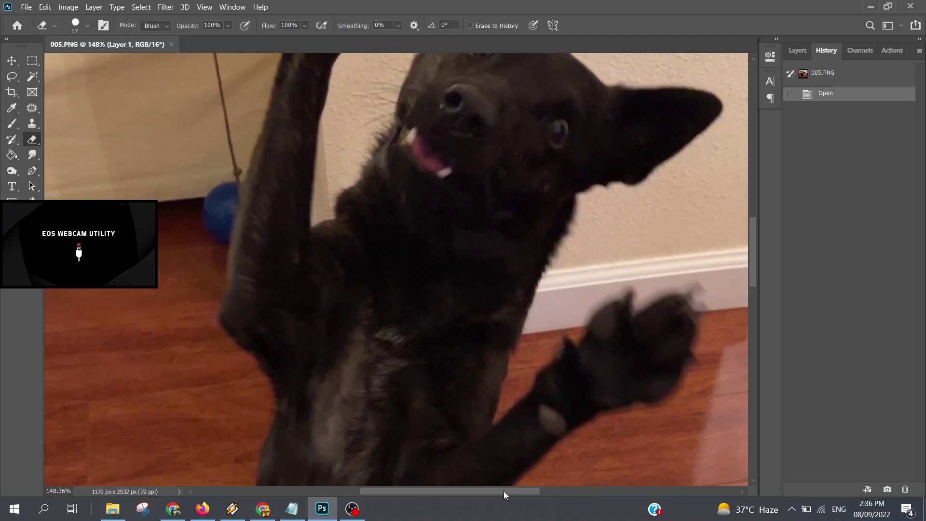
drag(504, 491, 546, 493)
scroll(474, 363, down, 2)
scroll(474, 353, down, 2)
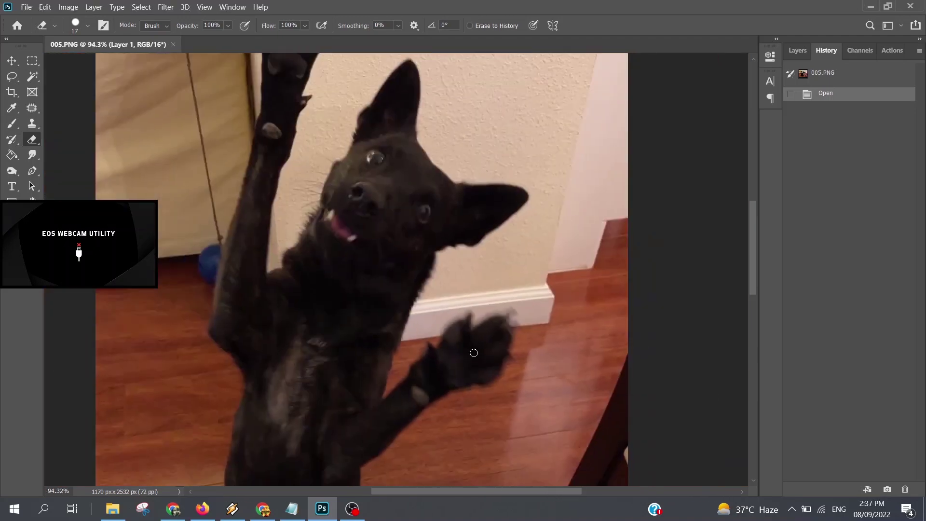
scroll(473, 353, down, 1)
scroll(418, 342, down, 2)
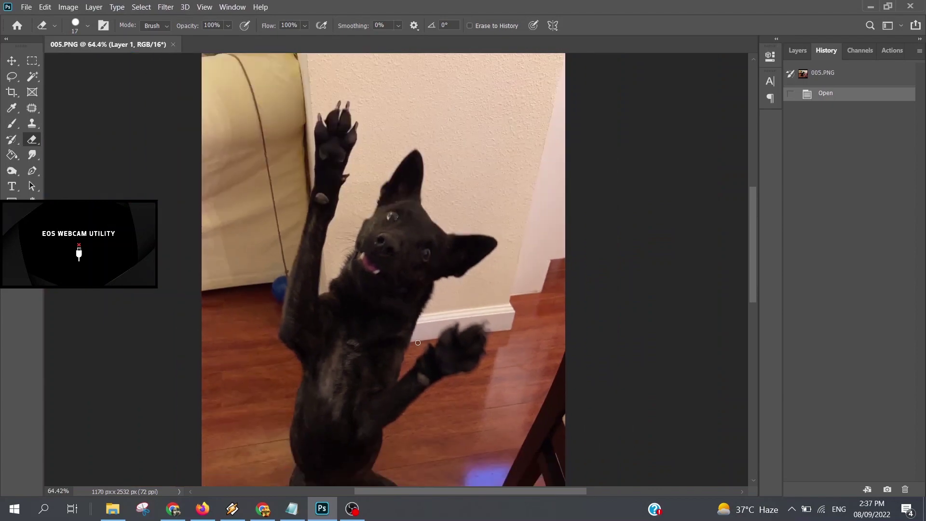
scroll(418, 342, down, 2)
scroll(418, 342, up, 3)
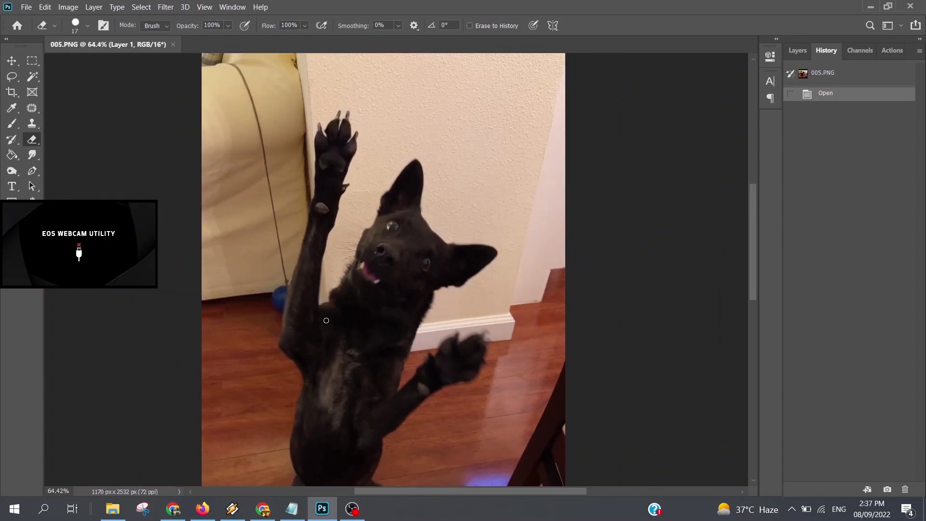
alt+scroll(378, 186, down, 2)
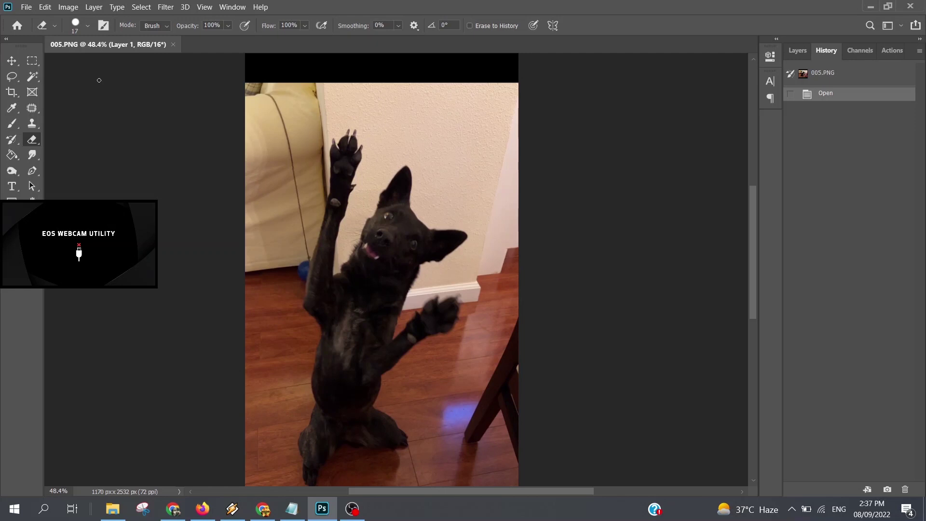
Start a crop on the photo and apply the saved custom crop size preset
click(12, 92)
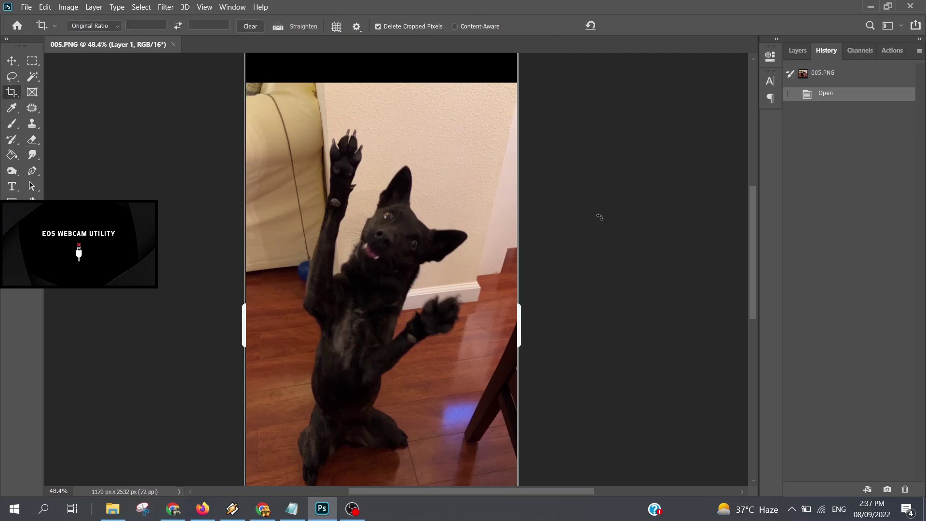
scroll(599, 217, down, 2)
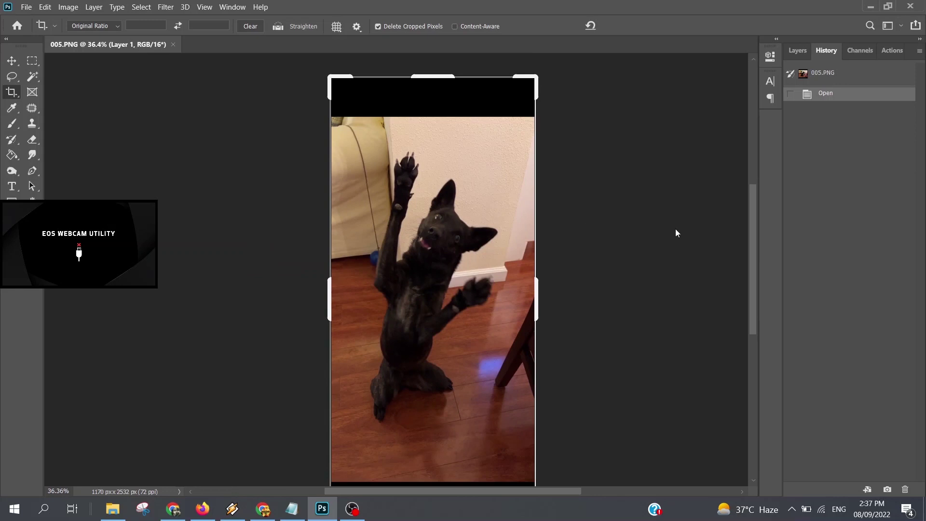
scroll(598, 238, down, 3)
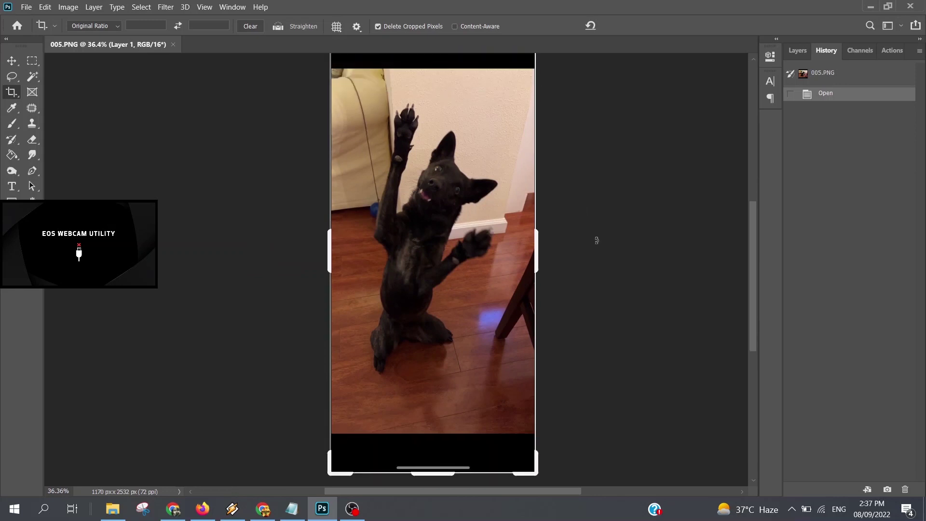
scroll(636, 253, up, 2)
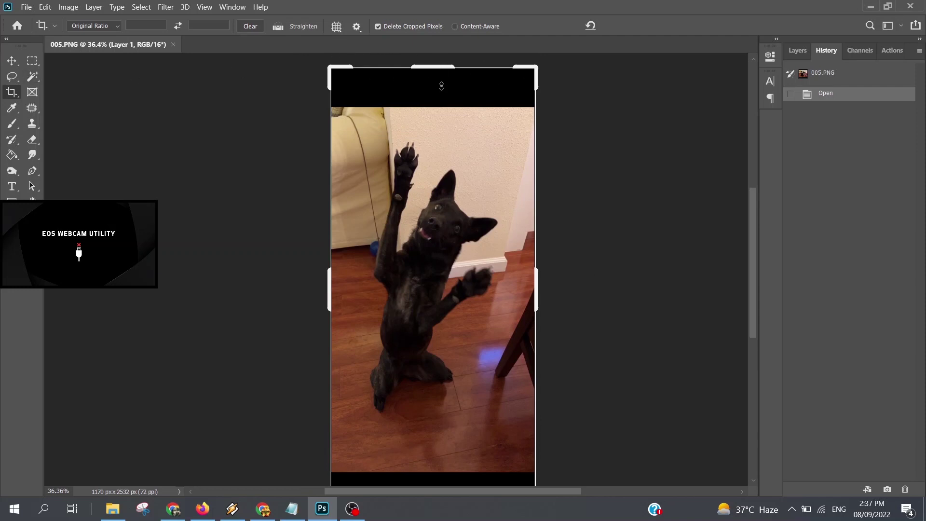
drag(441, 86, 439, 104)
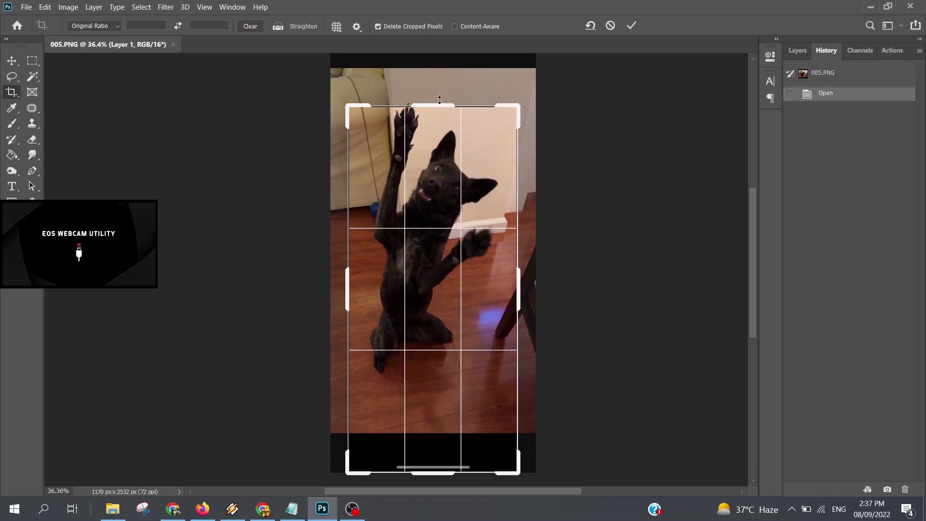
click(116, 27)
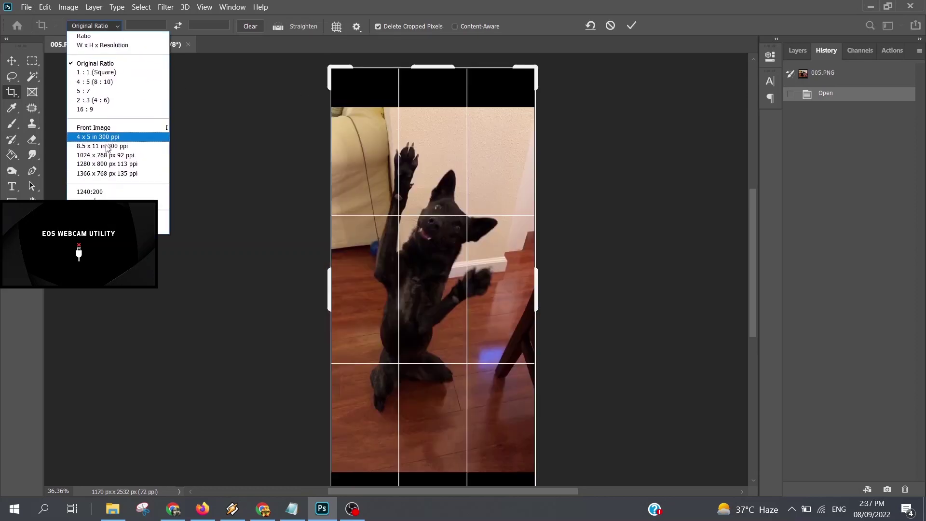
click(154, 195)
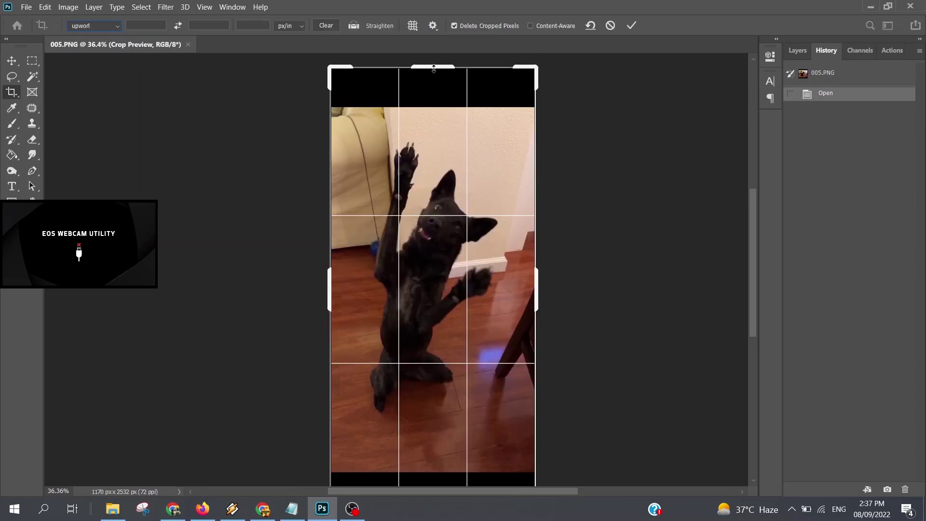
Trim the top black bar and lower floor, committing a 1170 × 1240 px crop
drag(434, 68, 433, 100)
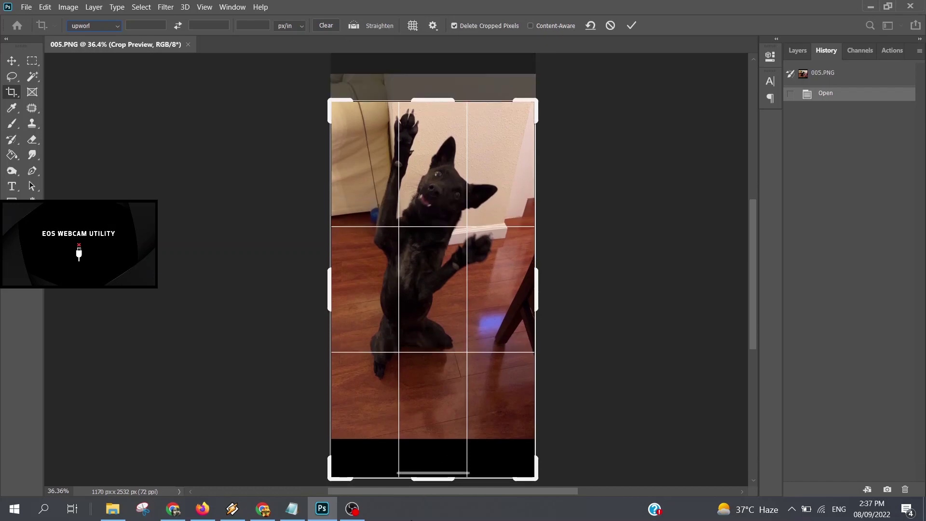
mouse_move(433, 479)
mouse_down()
mouse_move(438, 384)
mouse_move(433, 398)
mouse_up()
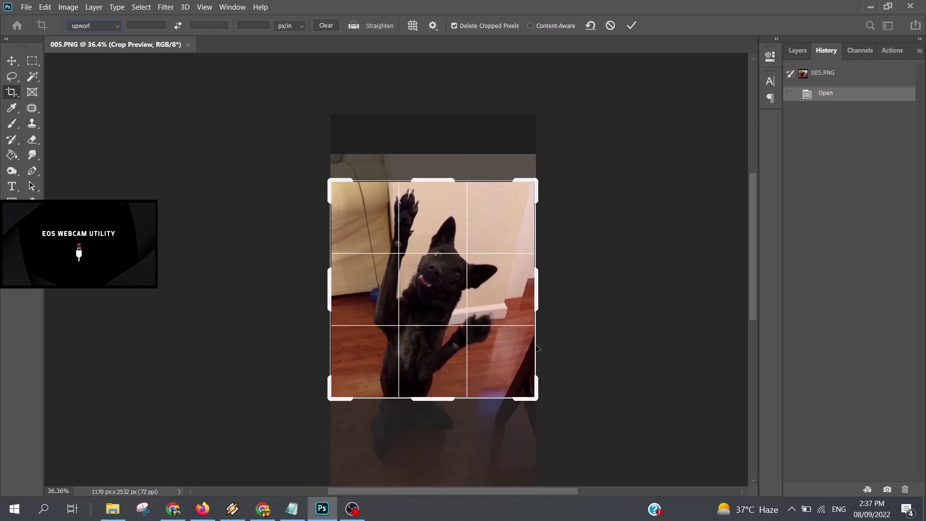
click(633, 25)
click(798, 51)
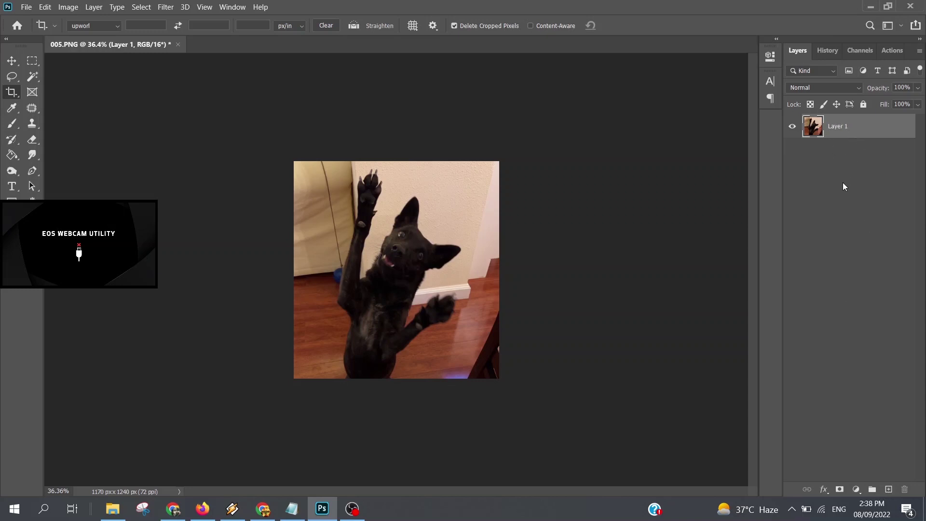
Duplicate the photo layer and name the copy 'background removal'
key(ctrl+j)
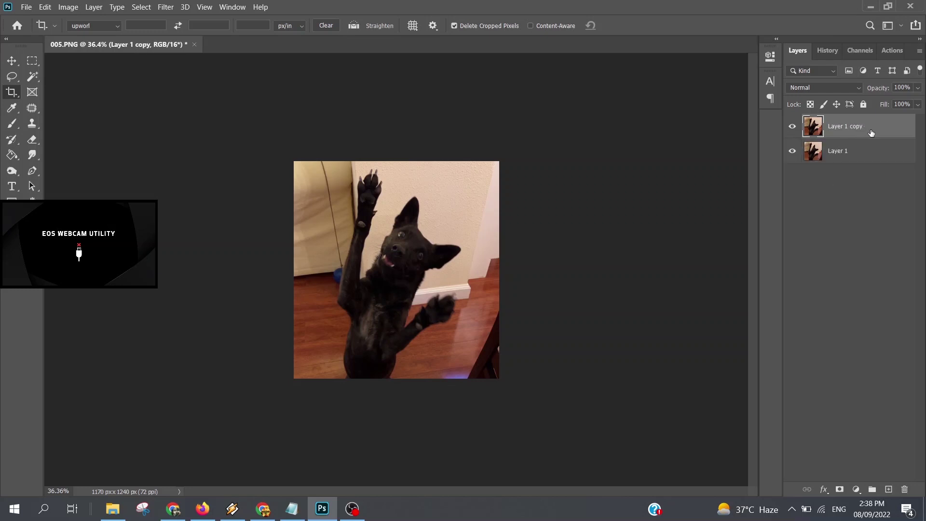
double_click(856, 126)
text(backg)
text(round remova)
text(l)
key(Return)
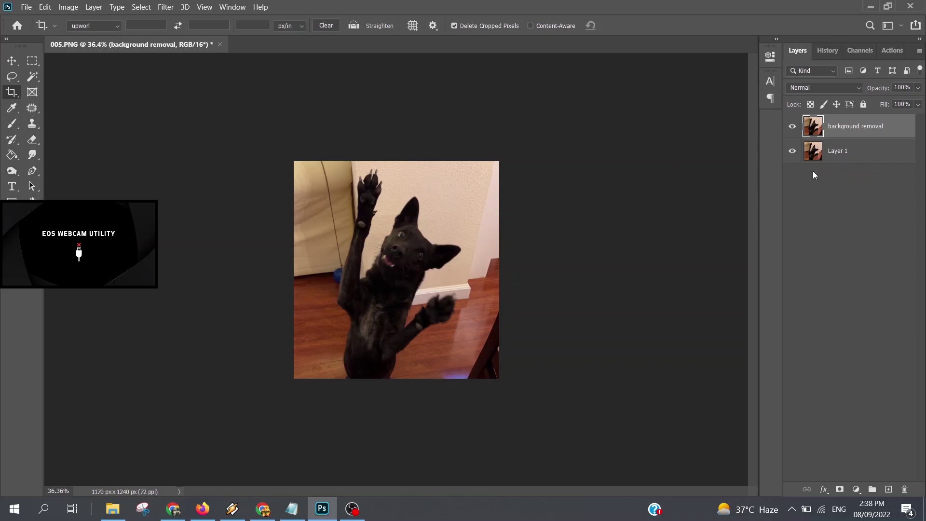
Hide the original Layer 1 and select the background removal layer for editing
click(849, 158)
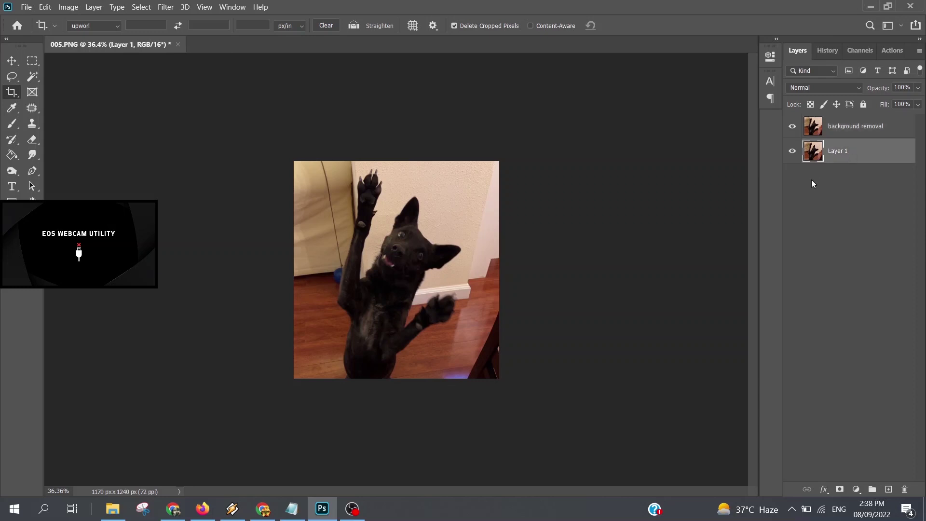
click(792, 151)
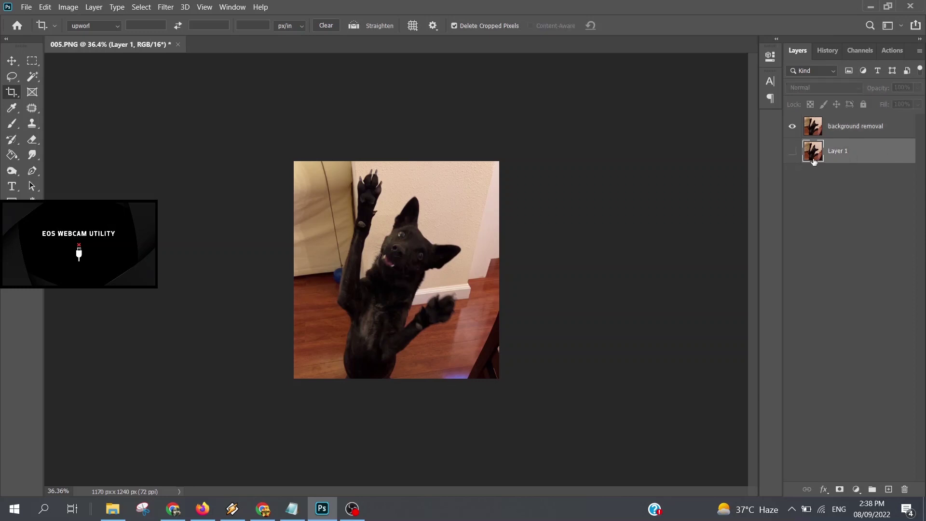
click(792, 151)
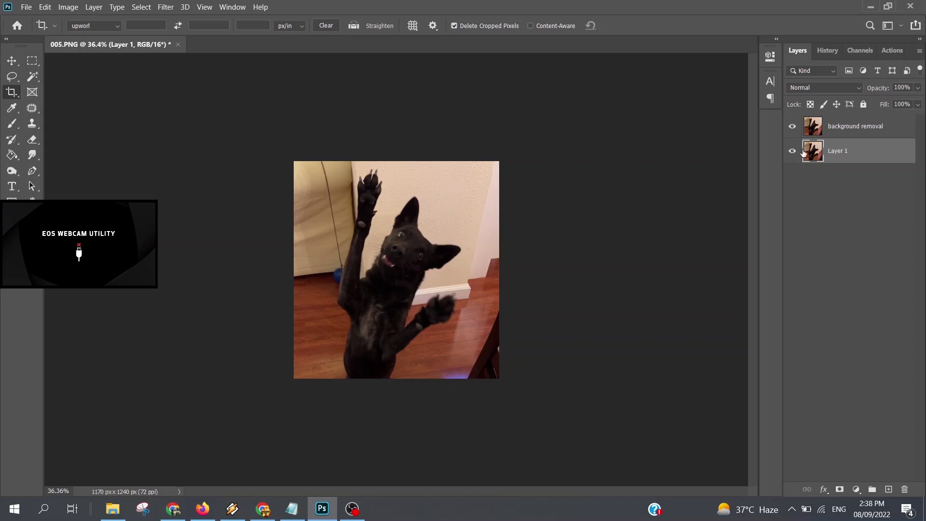
click(793, 154)
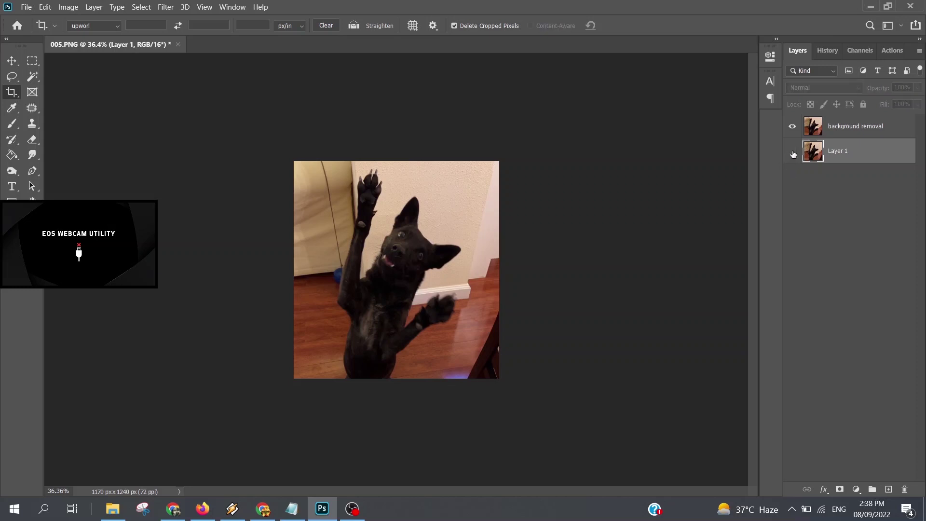
click(860, 127)
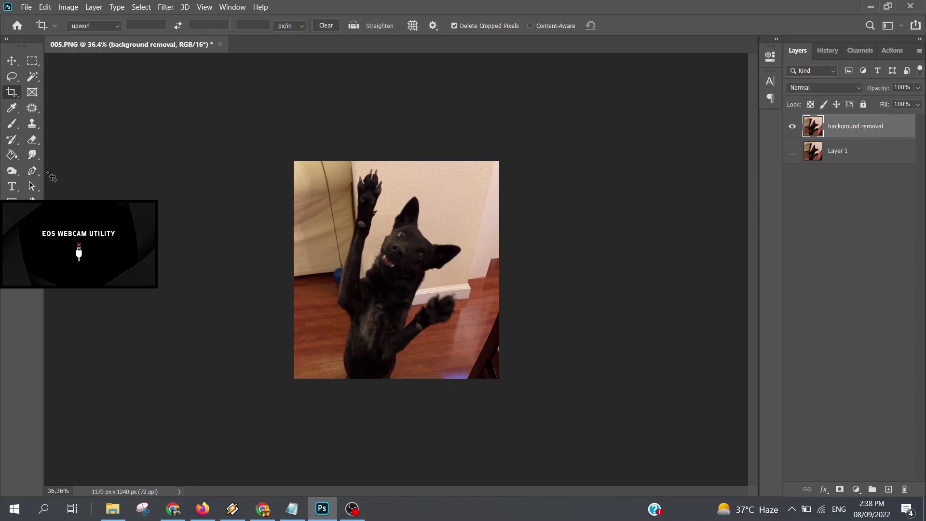
Switch to the Magic Eraser, test it on the cream wall, then undo the erase
click(35, 141)
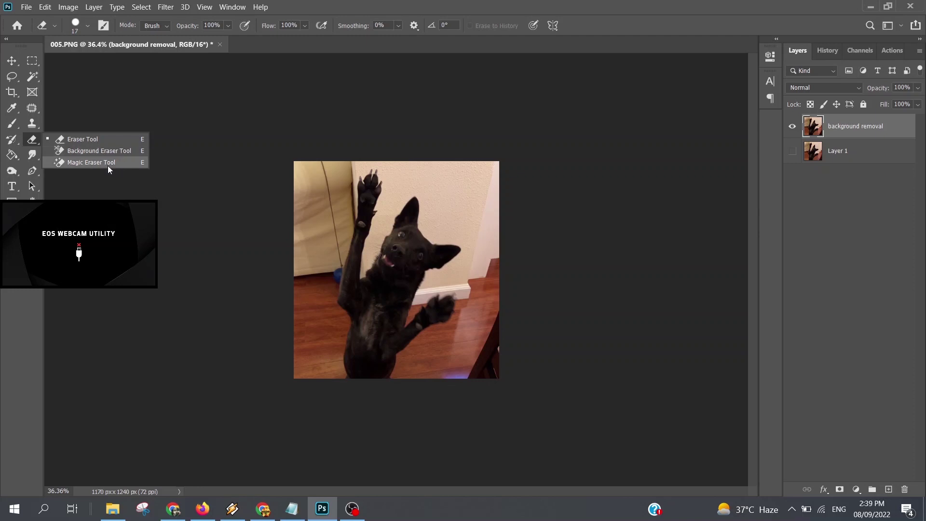
click(108, 165)
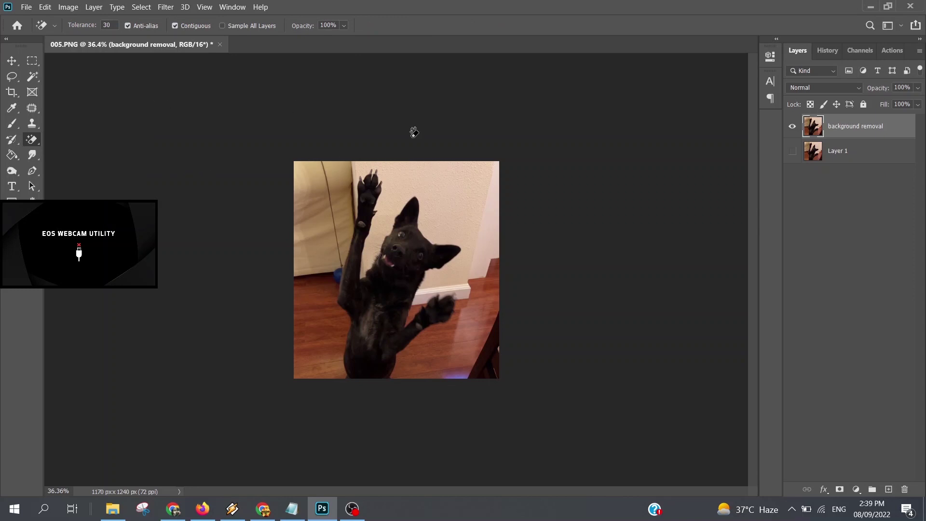
click(468, 177)
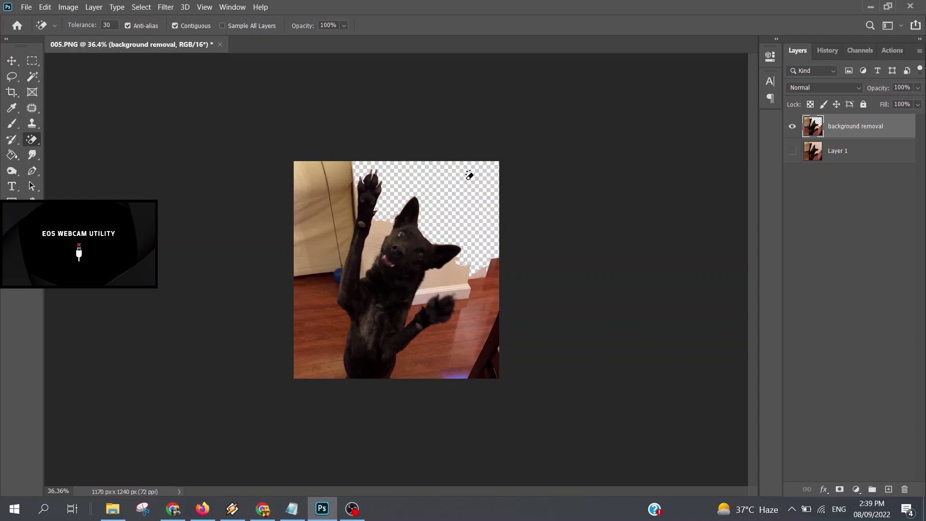
key(ctrl+z)
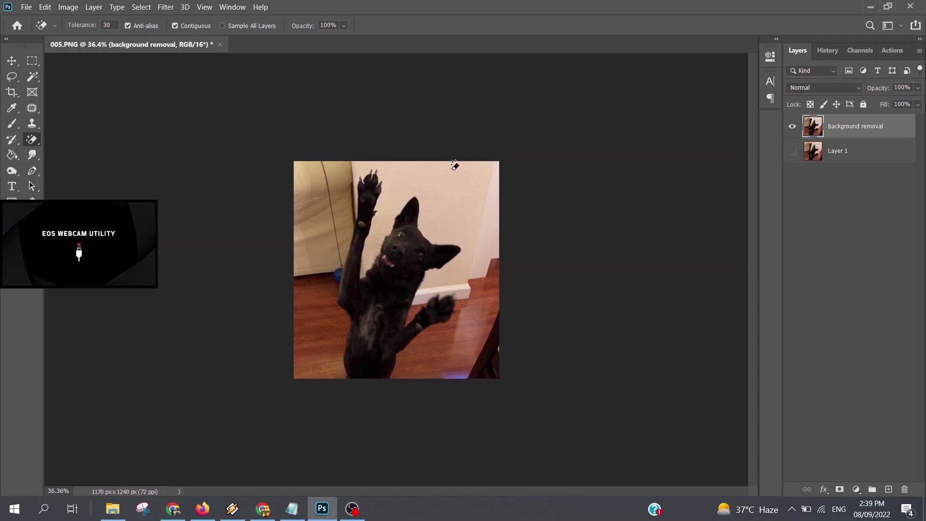
alt+scroll(465, 192, up, 5)
alt+scroll(463, 192, up, 2)
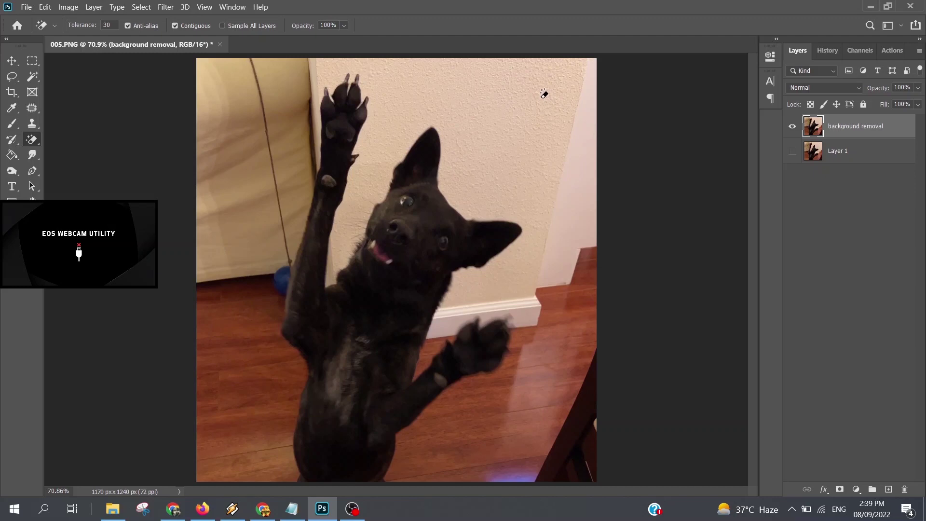
Erase the cream wall, the sofa and the baseboard strip around the dog
click(495, 82)
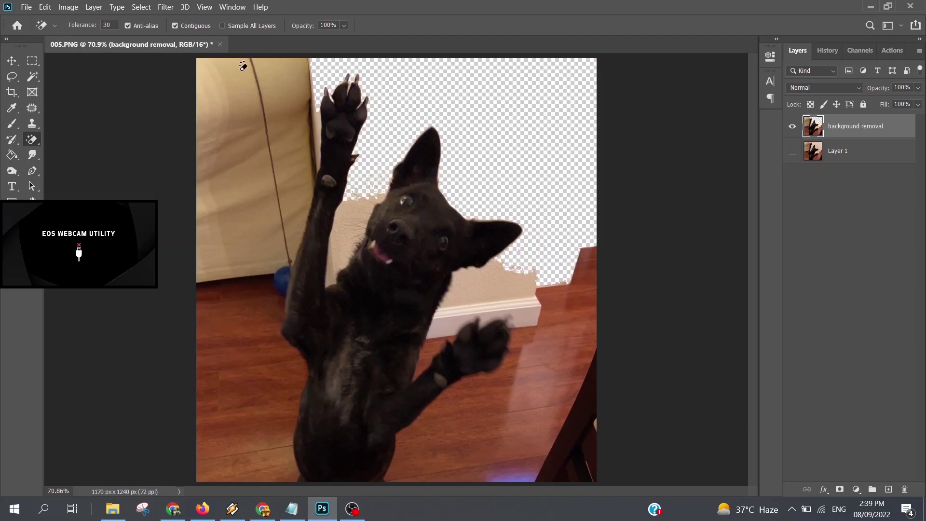
click(302, 72)
click(300, 121)
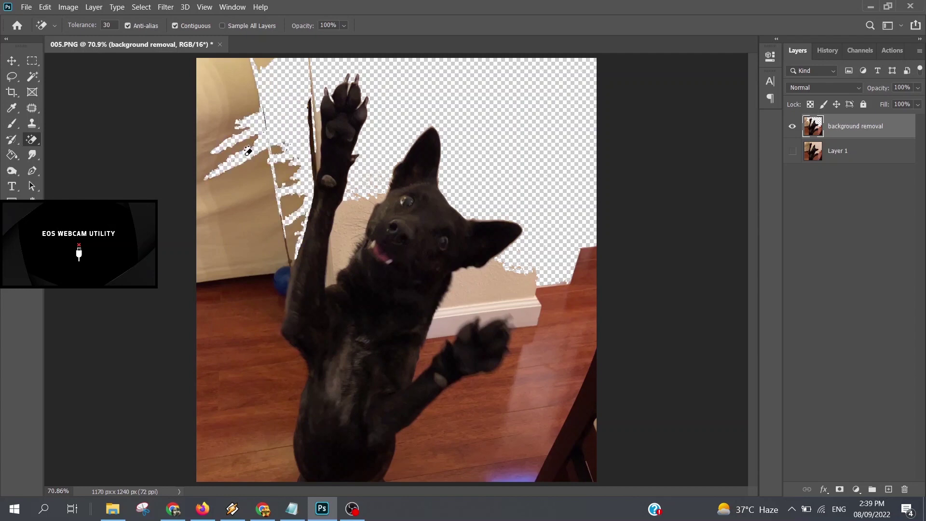
click(234, 219)
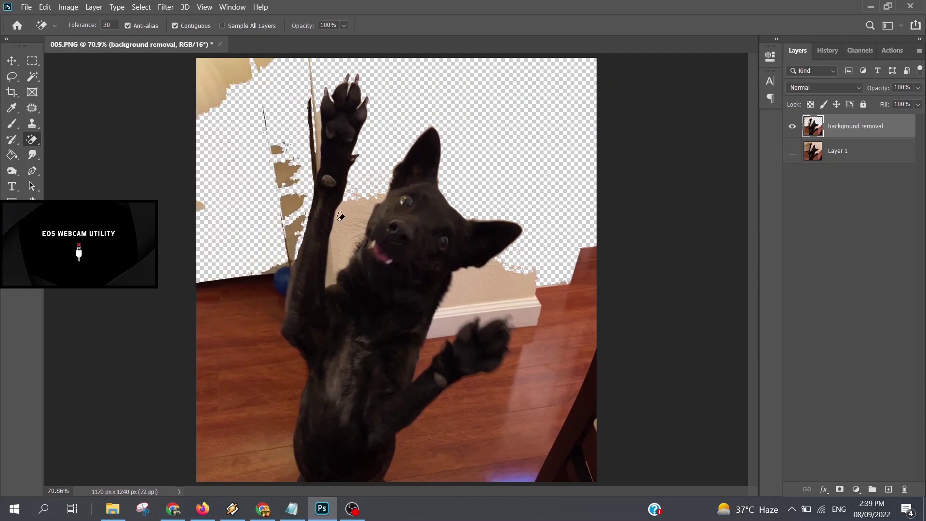
click(343, 218)
click(479, 288)
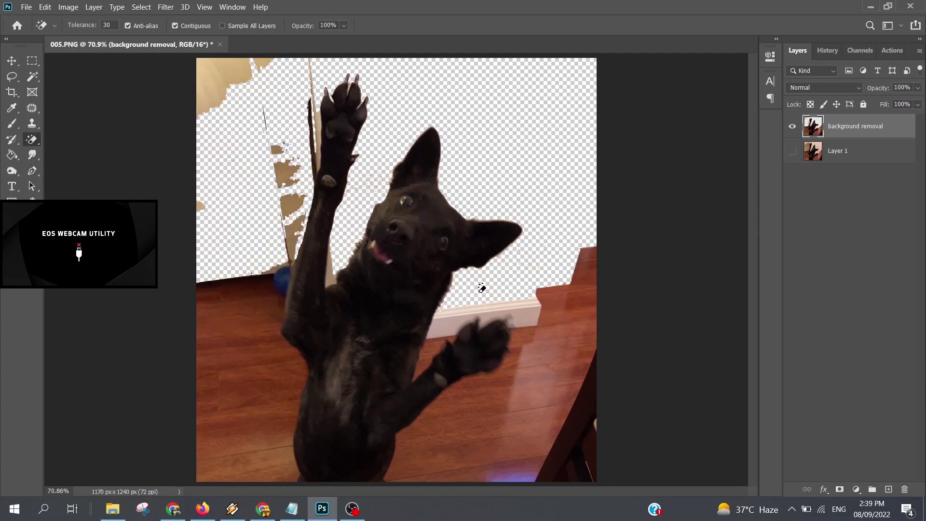
click(540, 312)
Erase the wooden floor around the paws, then undo the lower-left floor erases
click(573, 302)
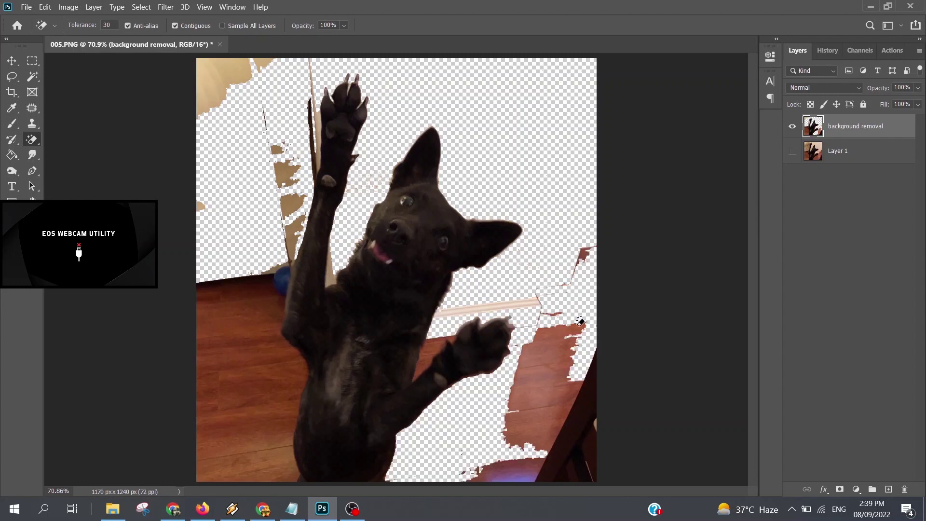
click(561, 414)
click(539, 457)
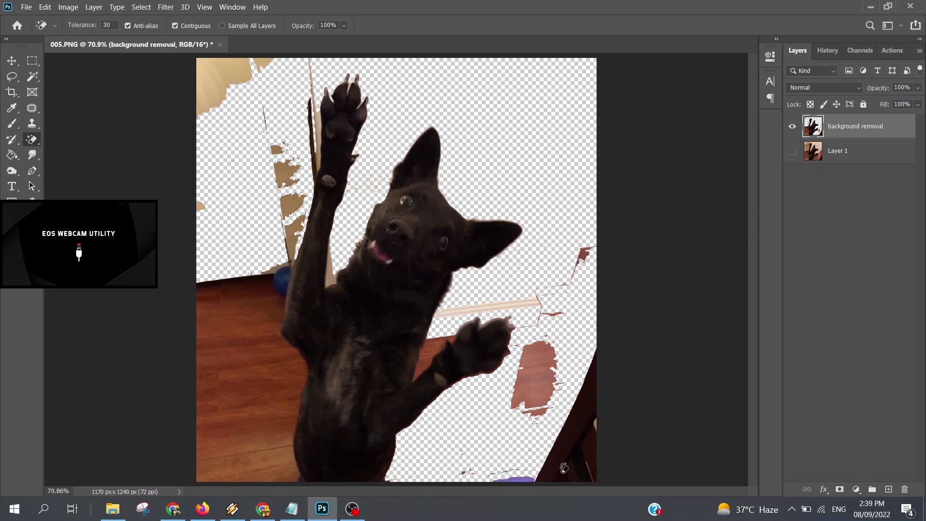
click(563, 468)
click(233, 437)
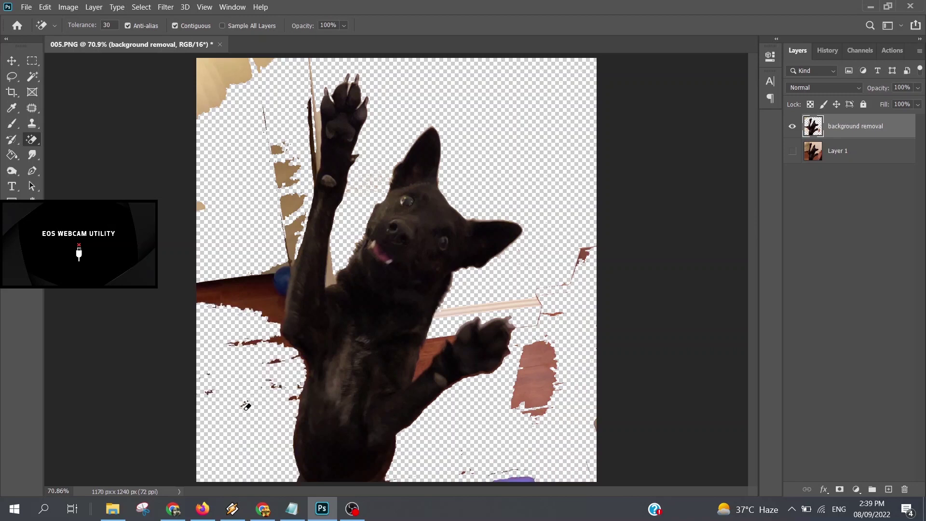
click(259, 280)
click(258, 308)
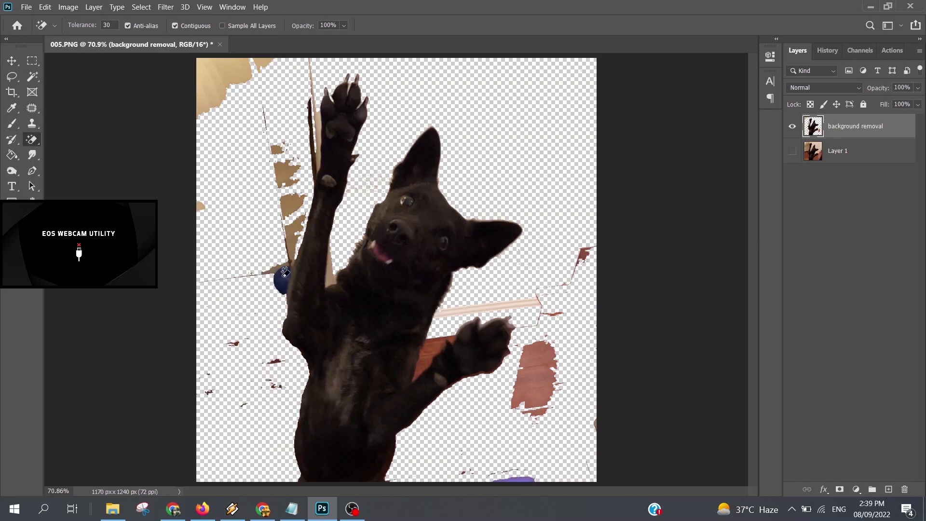
key(ctrl+z)
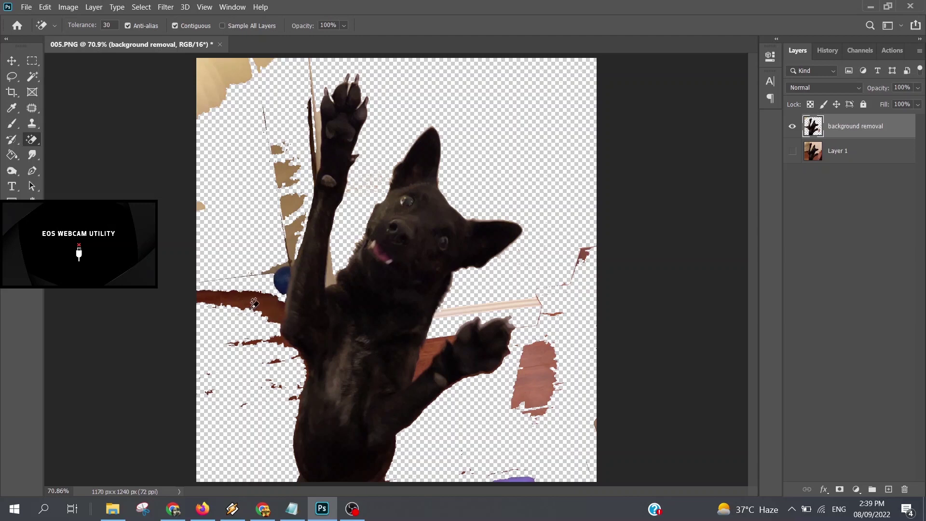
key(ctrl+z)
key(ctrl+z)
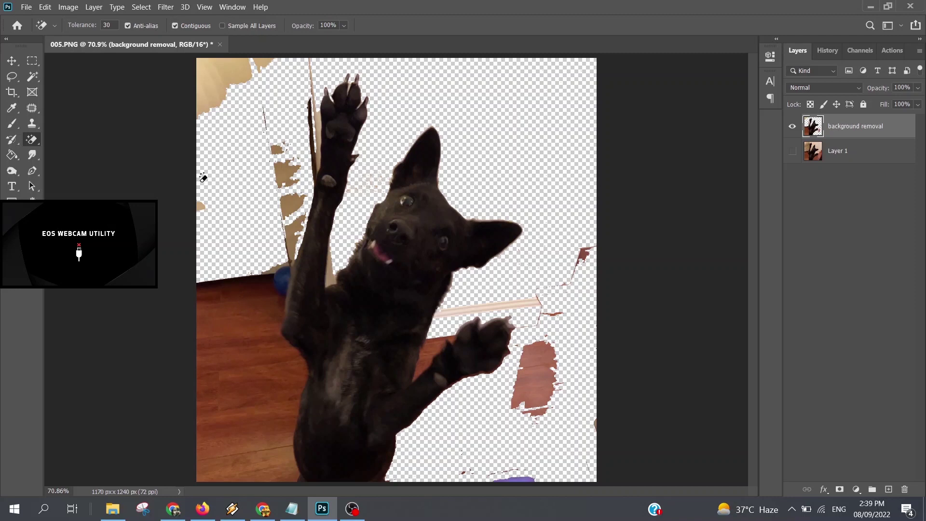
Clear the beige wall patches beside the raised paw and leg, plus nearby floor patches
click(216, 81)
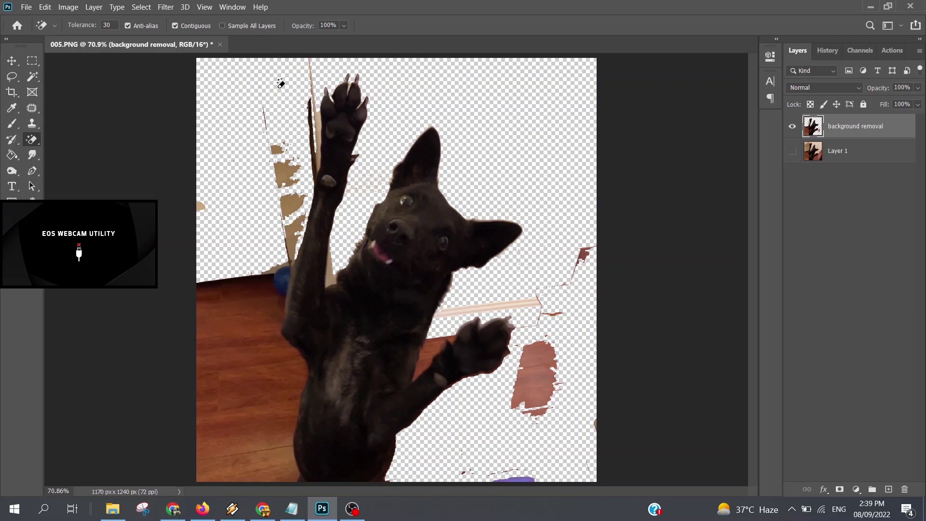
click(318, 119)
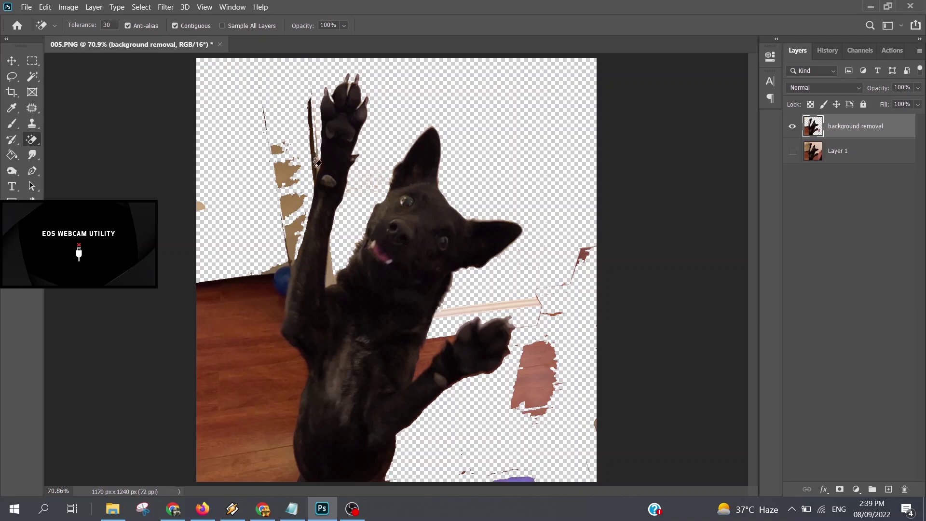
click(316, 162)
key(ctrl+z)
click(287, 168)
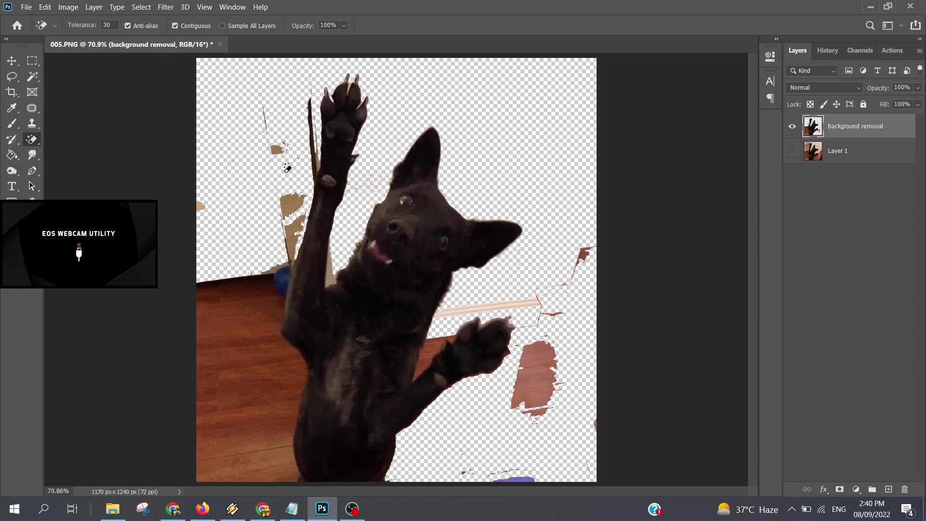
click(291, 198)
click(294, 233)
click(334, 273)
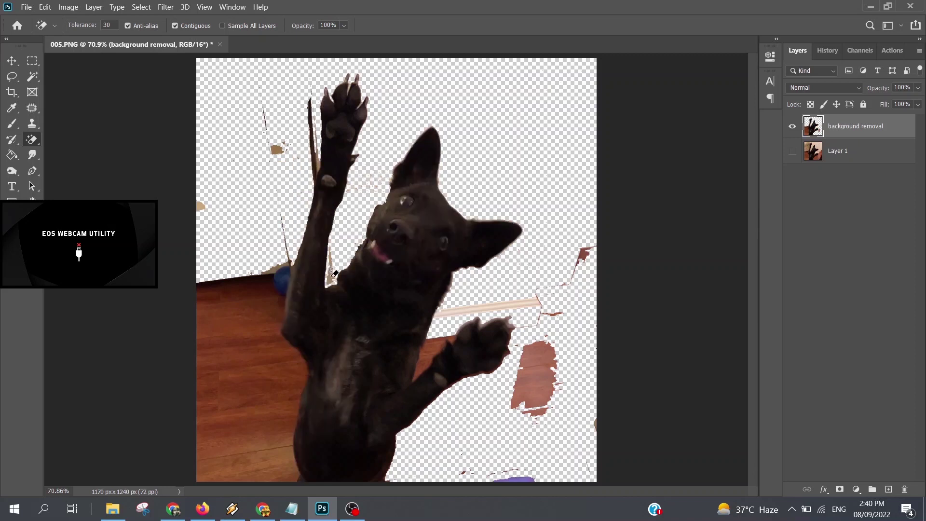
click(338, 276)
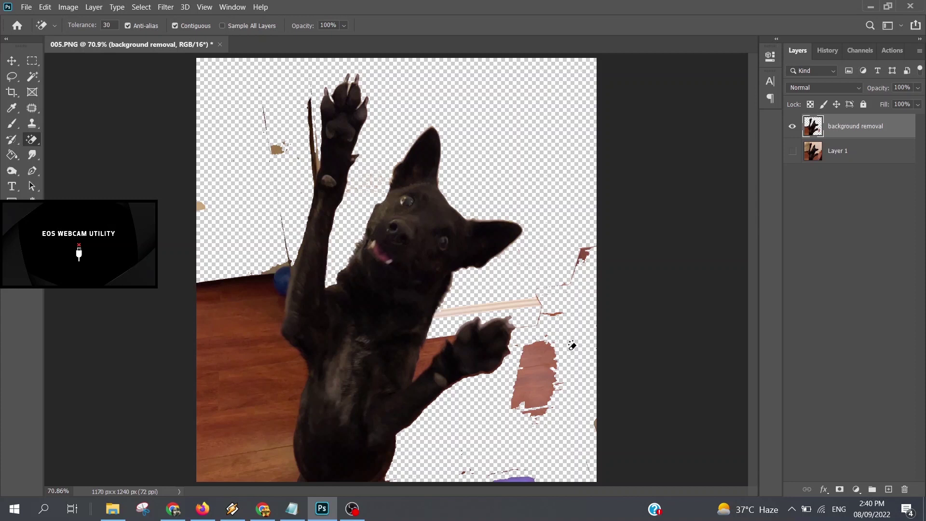
click(542, 374)
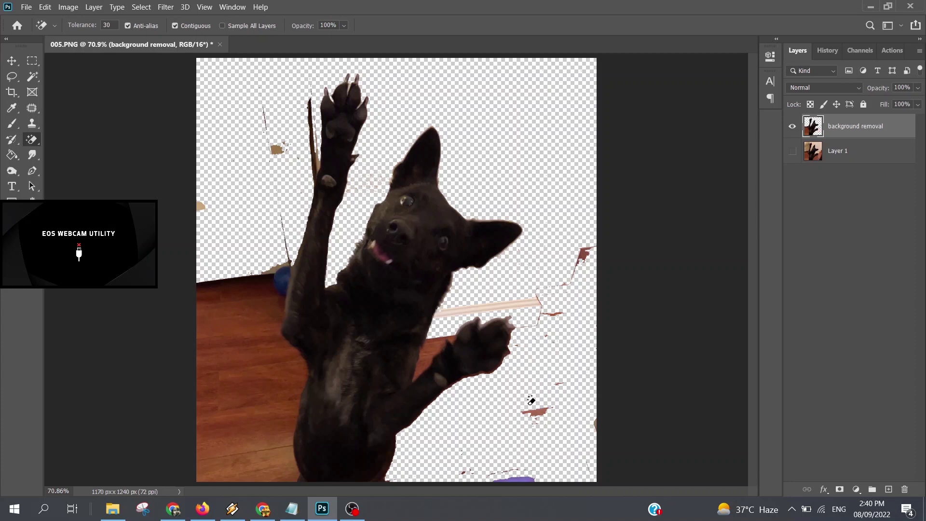
click(436, 347)
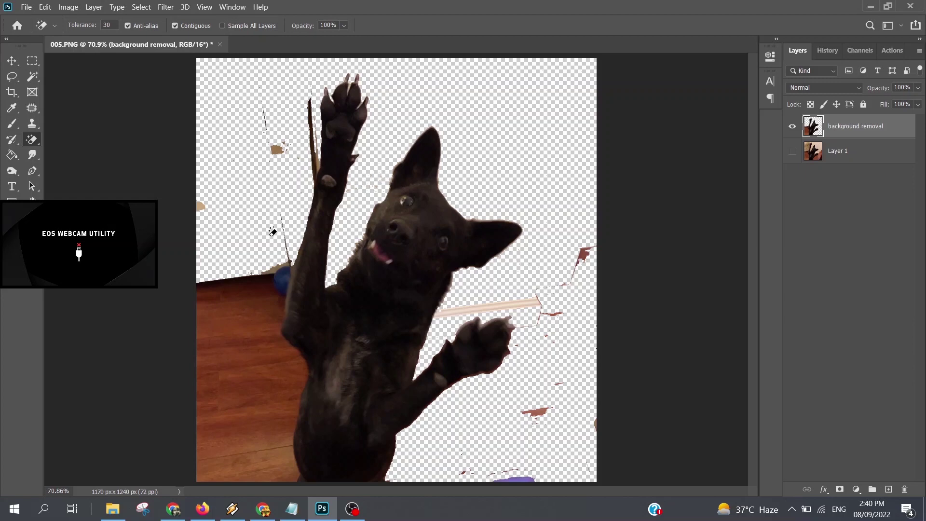
Clear the tan strip by the raised leg, undoing erases that removed the dog
scroll(309, 159, up, 3)
scroll(308, 158, up, 2)
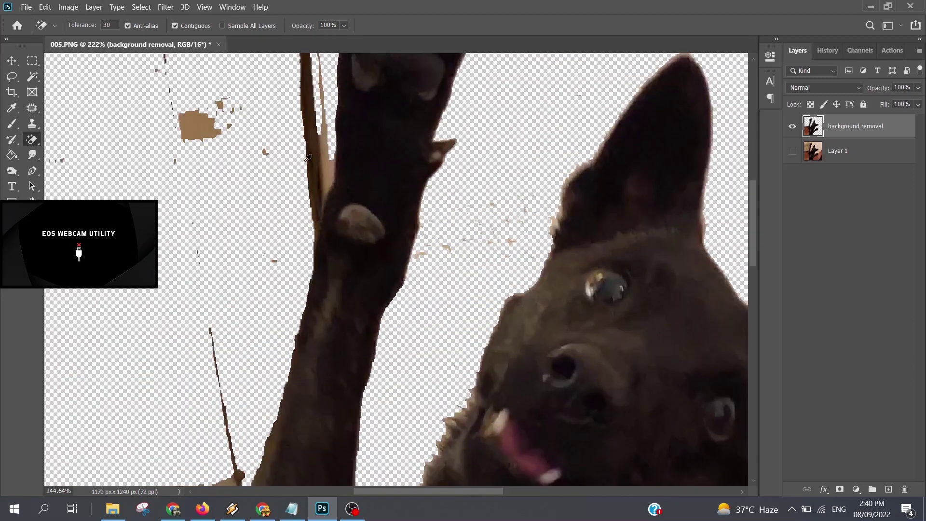
scroll(307, 158, up, 2)
click(352, 166)
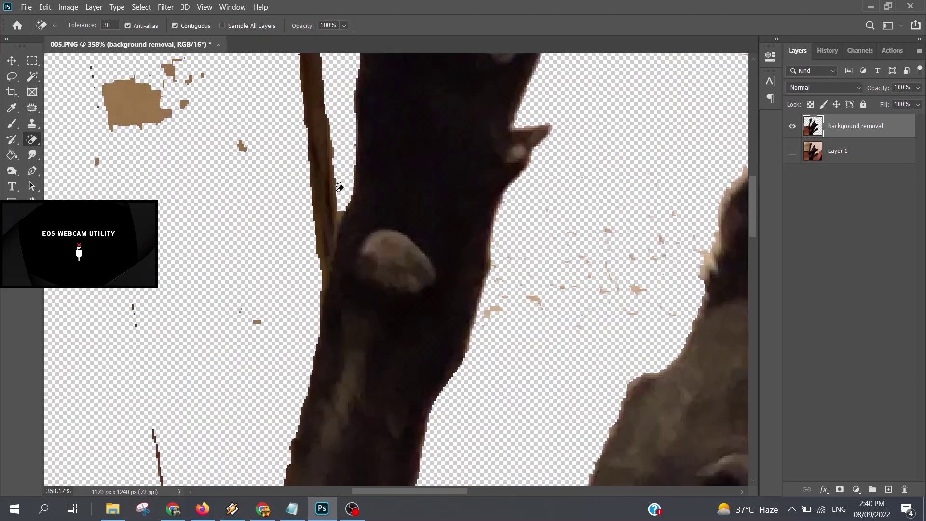
click(331, 200)
key(ctrl+z)
scroll(325, 179, down, 1)
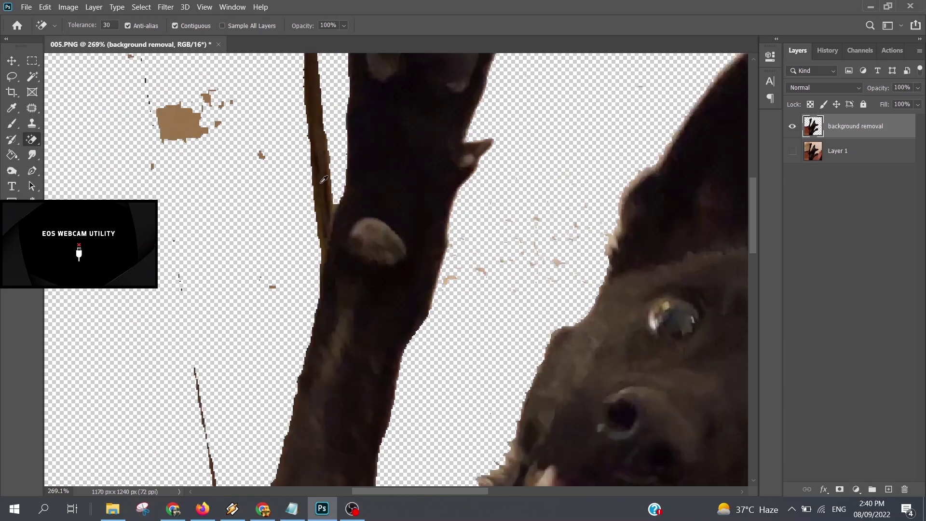
scroll(324, 179, down, 1)
scroll(320, 185, up, 2)
scroll(321, 184, up, 2)
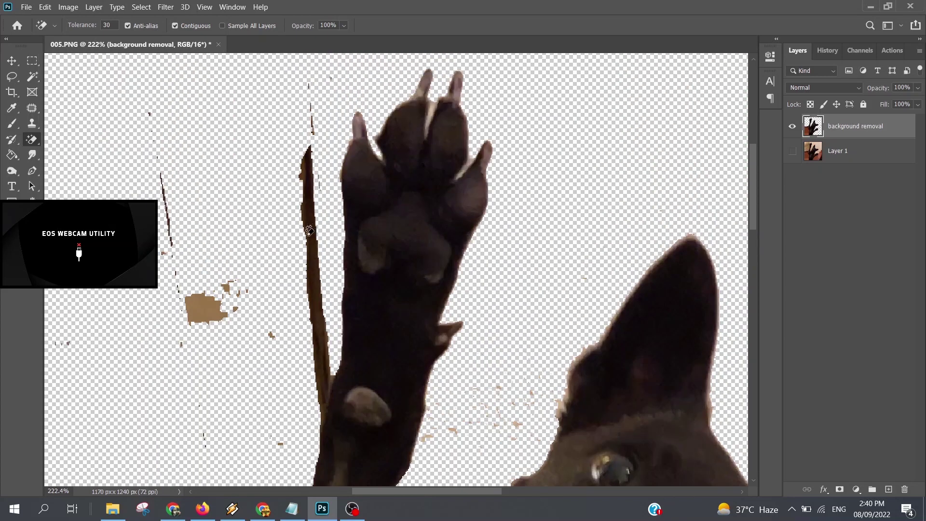
scroll(321, 294, down, 1)
scroll(323, 297, down, 1)
scroll(325, 299, down, 1)
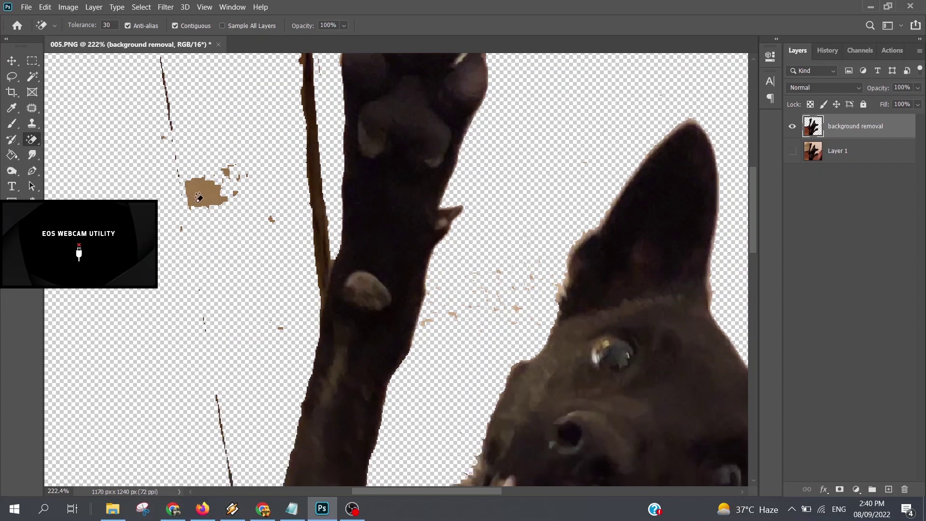
click(319, 220)
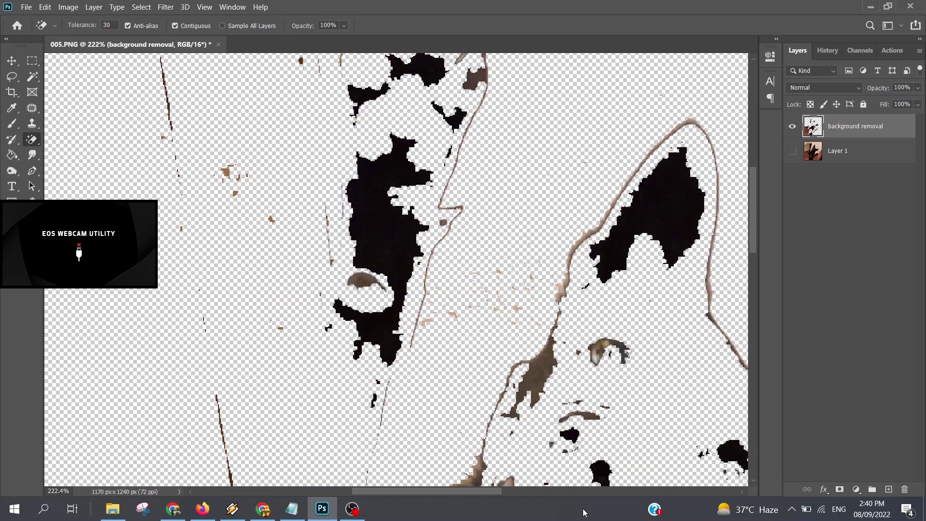
key(ctrl+z)
Erase the blue ball and the tan patch above it, reverting the lower-left floor erases
scroll(483, 352, down, 2)
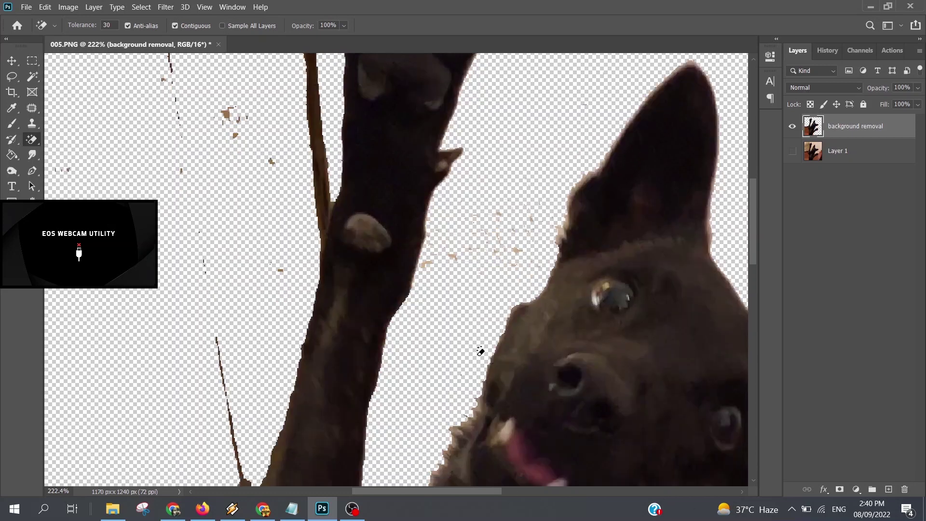
scroll(479, 351, down, 3)
scroll(480, 351, down, 4)
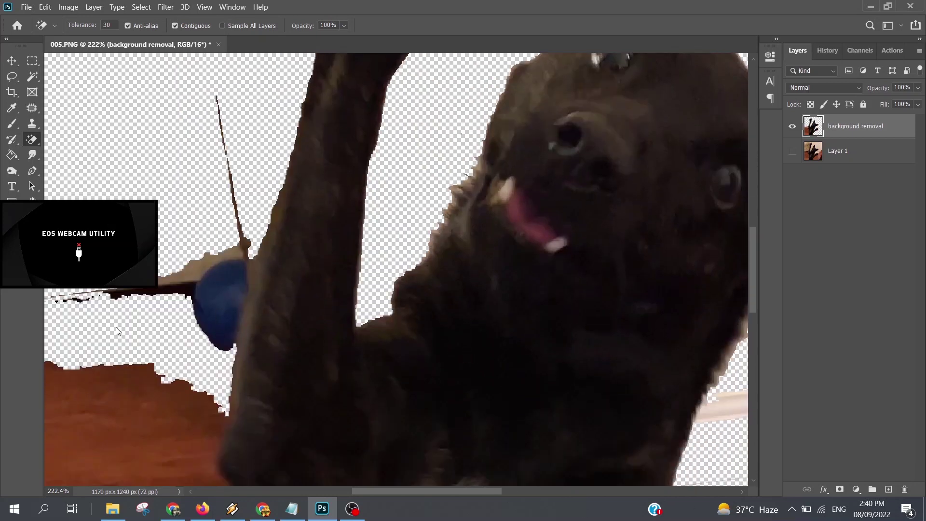
click(224, 292)
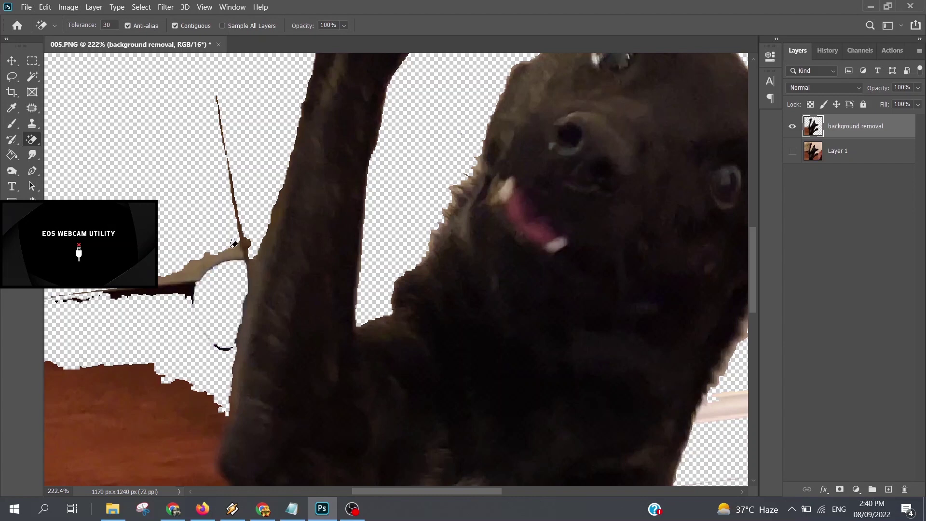
click(233, 250)
scroll(208, 297, down, 2)
scroll(208, 297, down, 1)
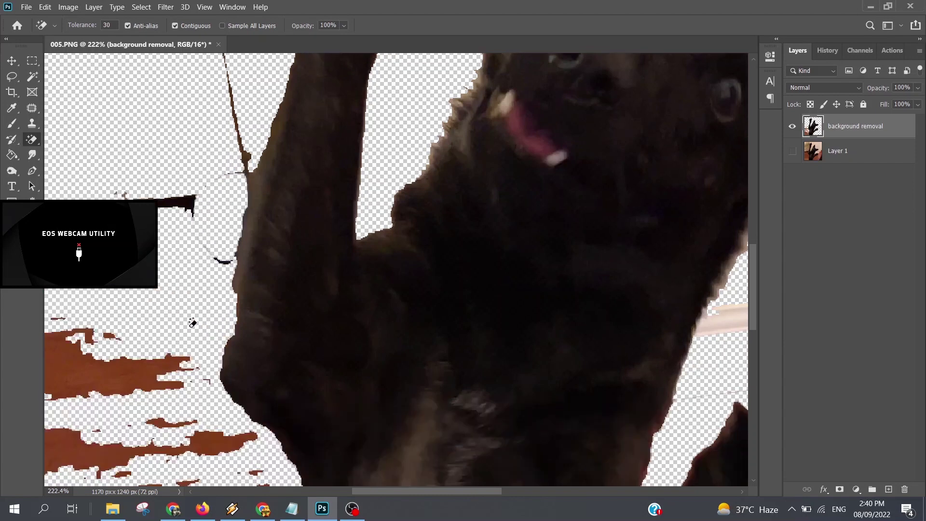
click(192, 322)
key(ctrl+z)
scroll(192, 332, down, 1)
click(168, 339)
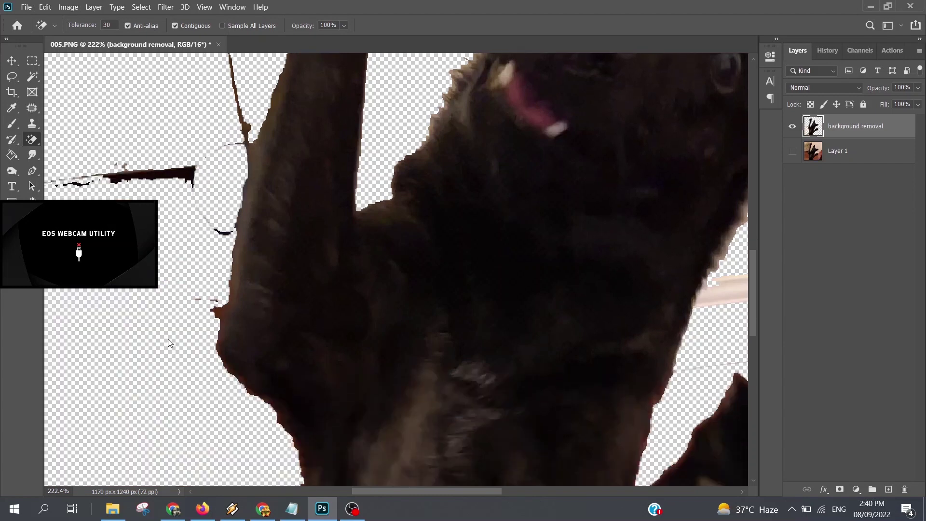
key(ctrl+z)
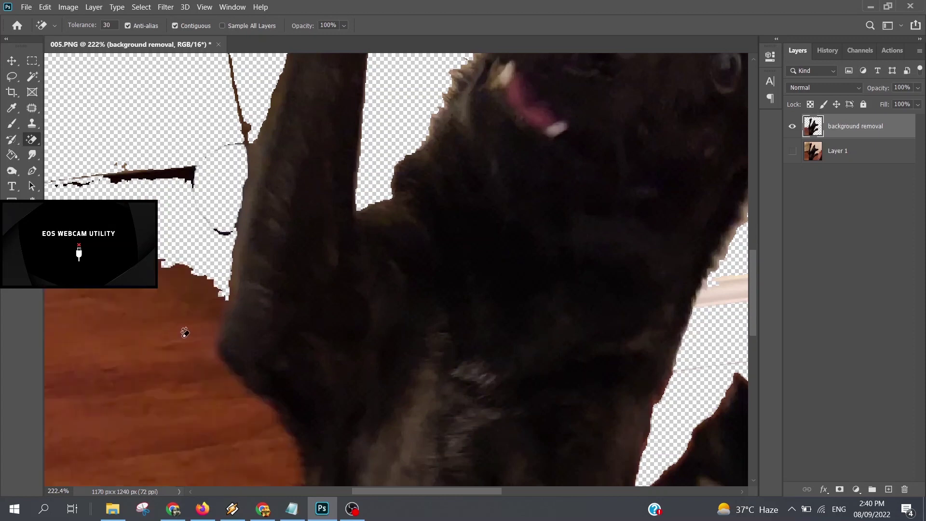
key(ctrl+z)
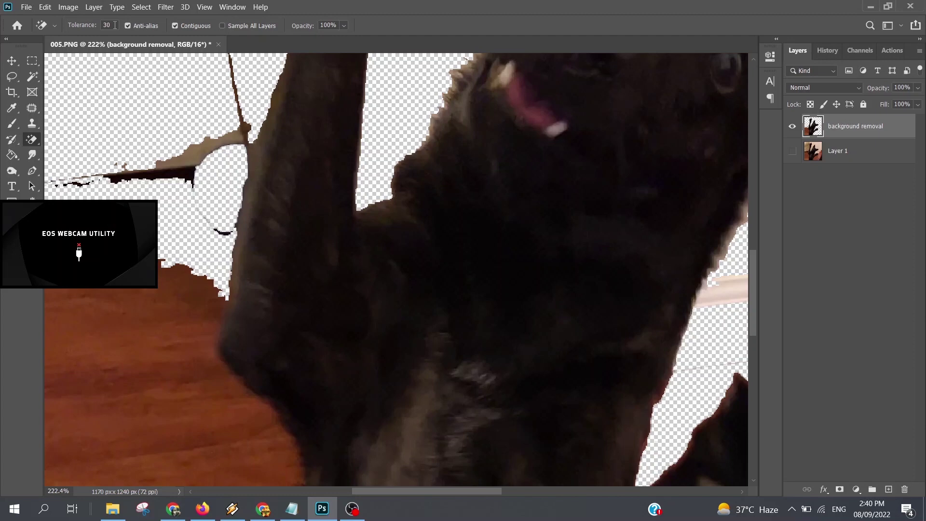
click(76, 25)
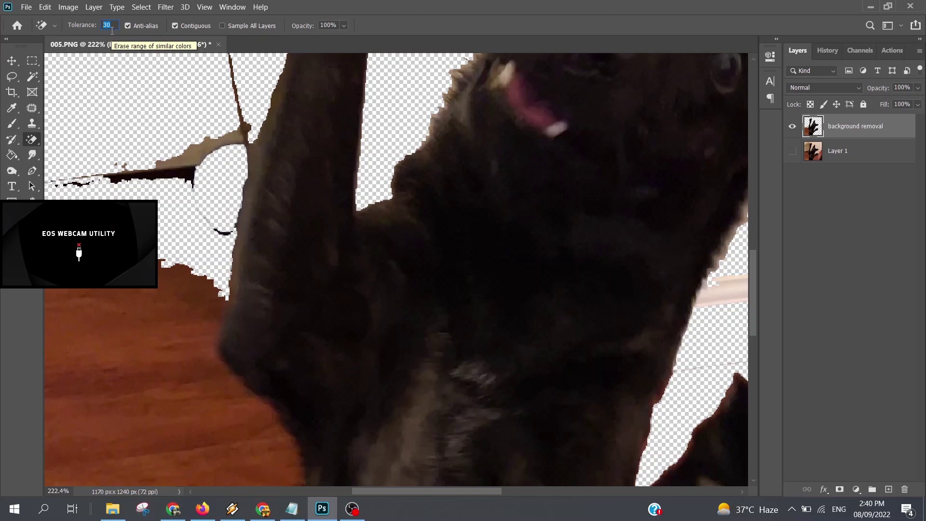
Set Magic Eraser tolerance to 10 and erase the floor left of and below the dog
text(10)
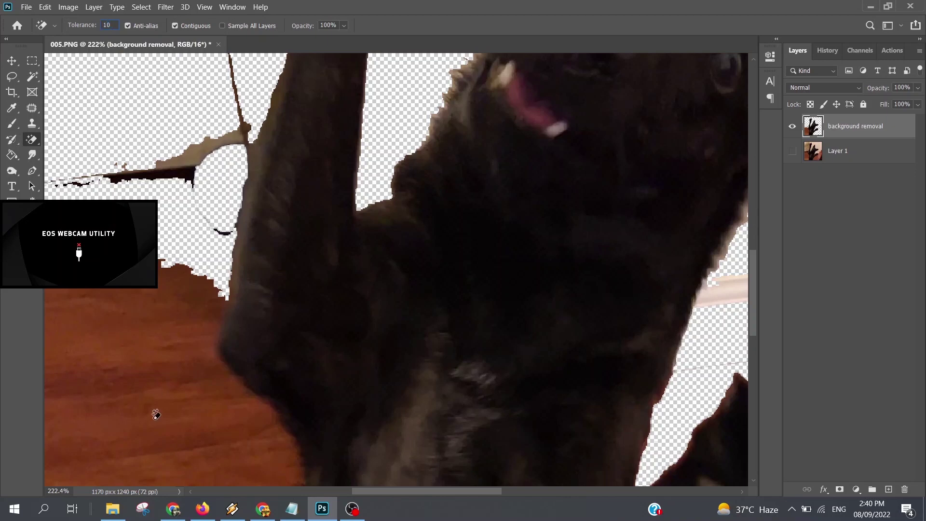
click(157, 414)
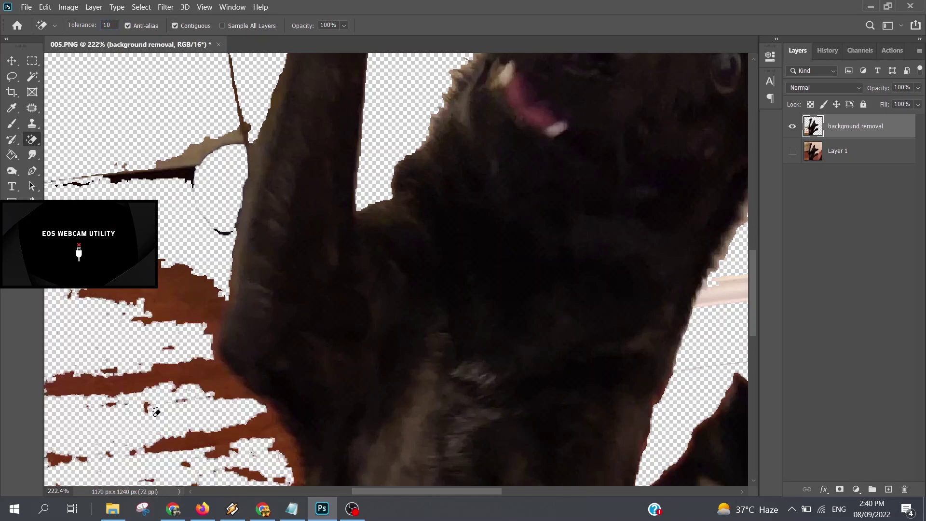
click(172, 299)
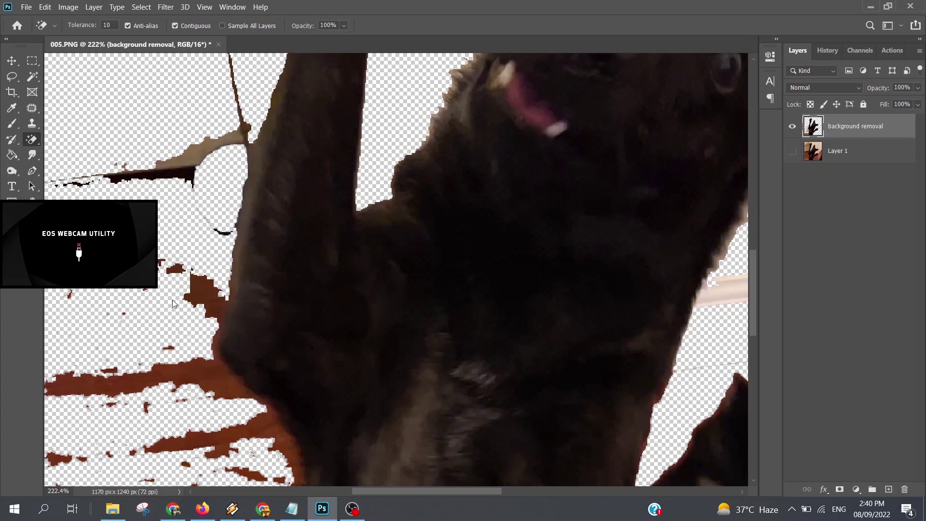
click(200, 369)
key(ctrl+z)
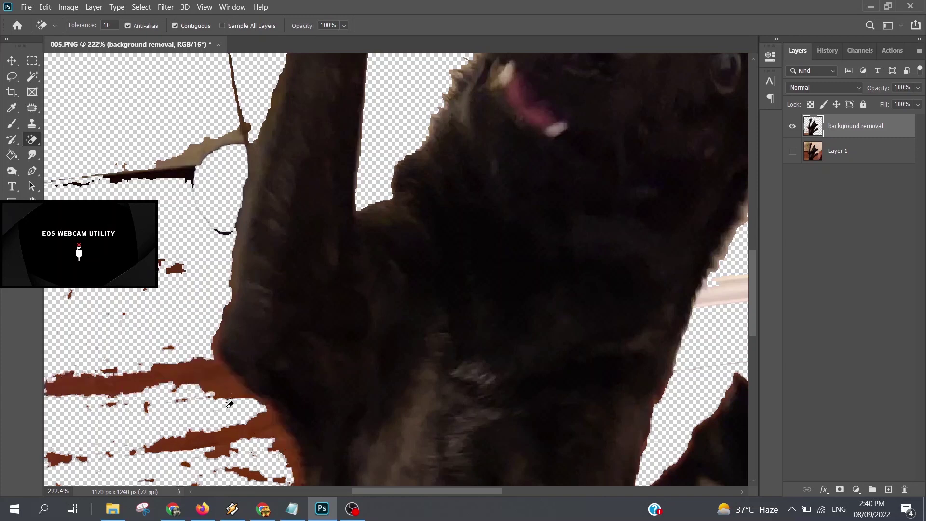
click(229, 435)
click(210, 387)
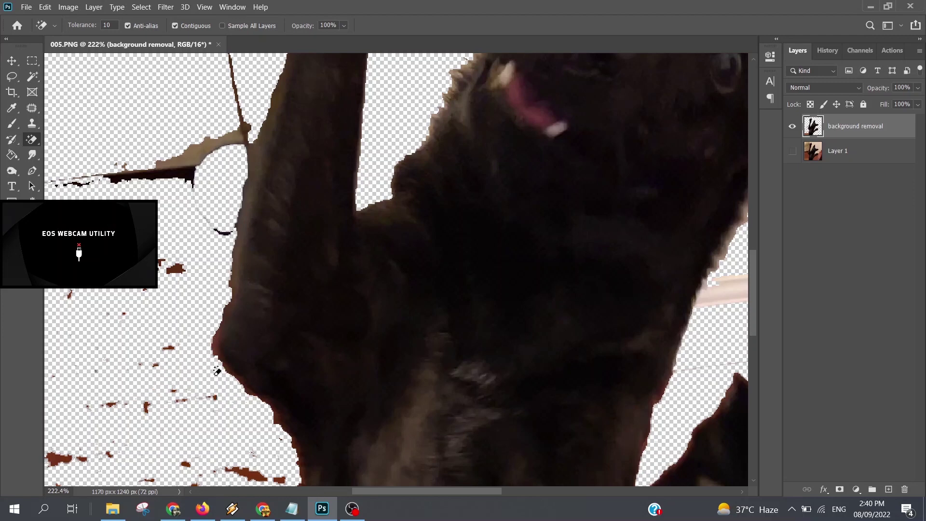
Clear the remaining floor patches around the dog's lower-left side
scroll(270, 415, down, 5)
scroll(259, 424, down, 2)
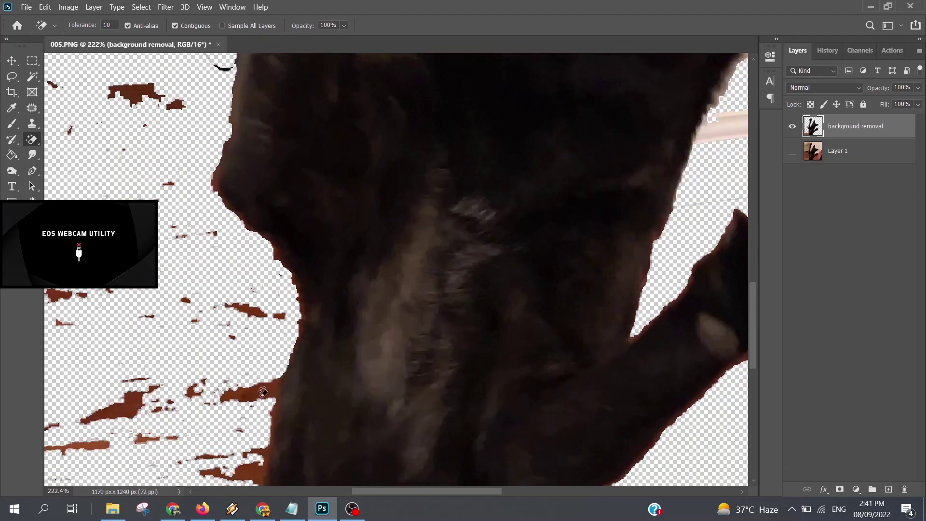
scroll(257, 448, down, 5)
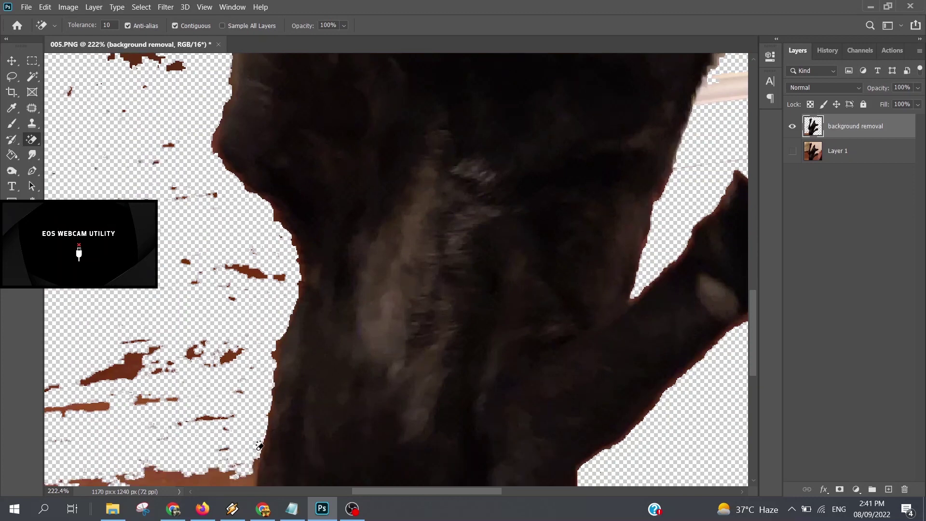
click(223, 433)
click(222, 404)
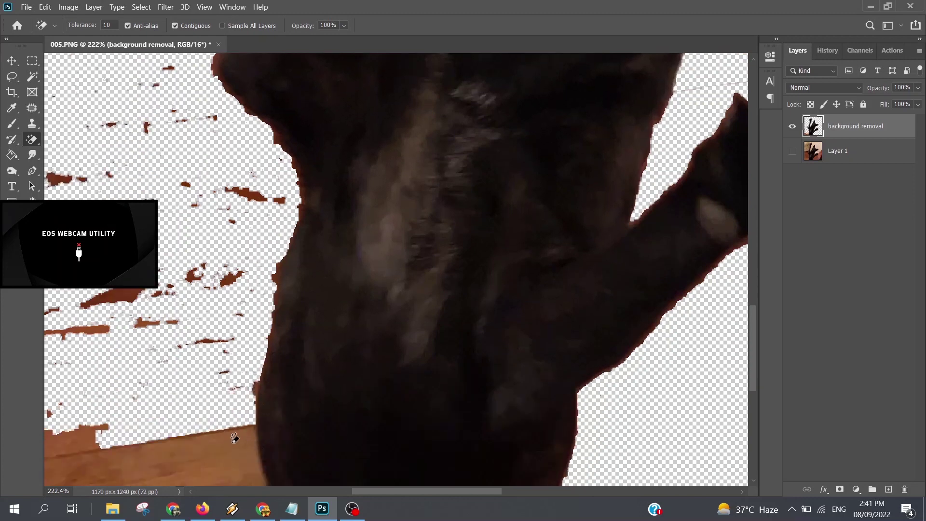
click(234, 437)
scroll(235, 439, down, 2)
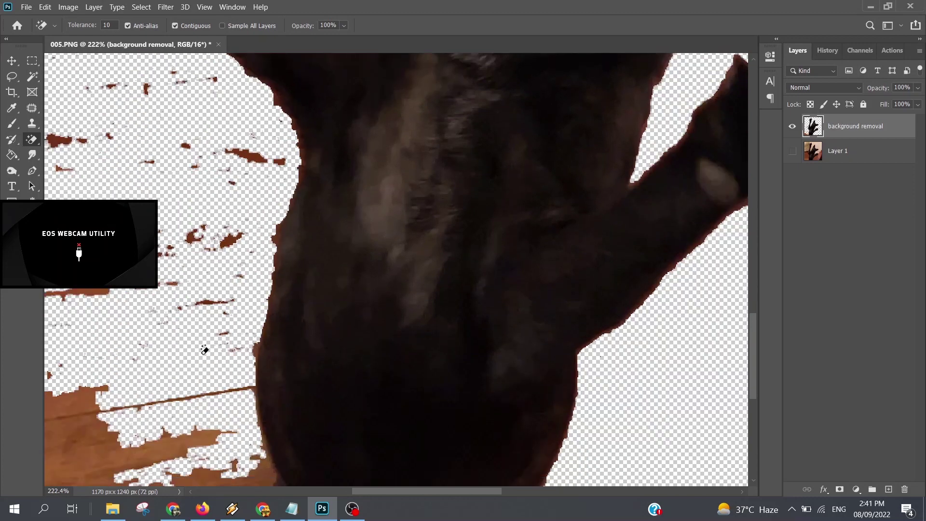
scroll(205, 349, down, 4)
click(257, 405)
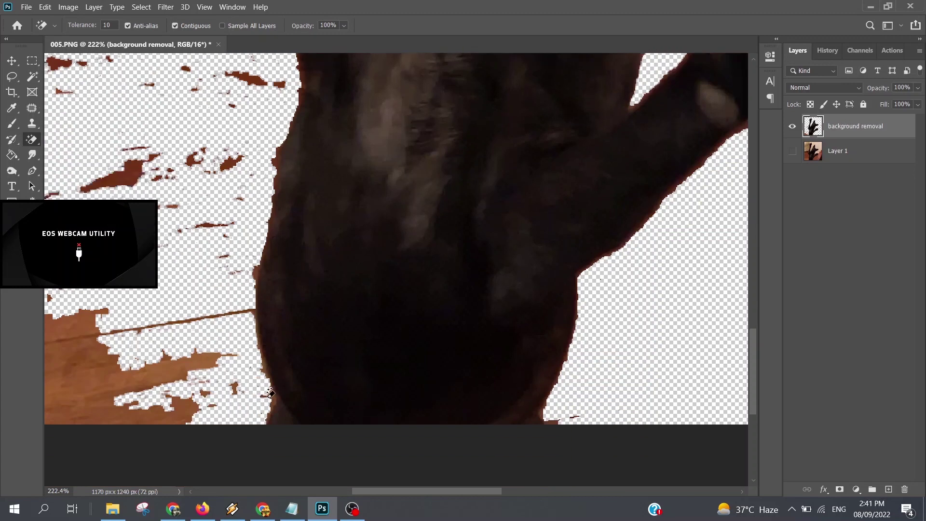
click(92, 379)
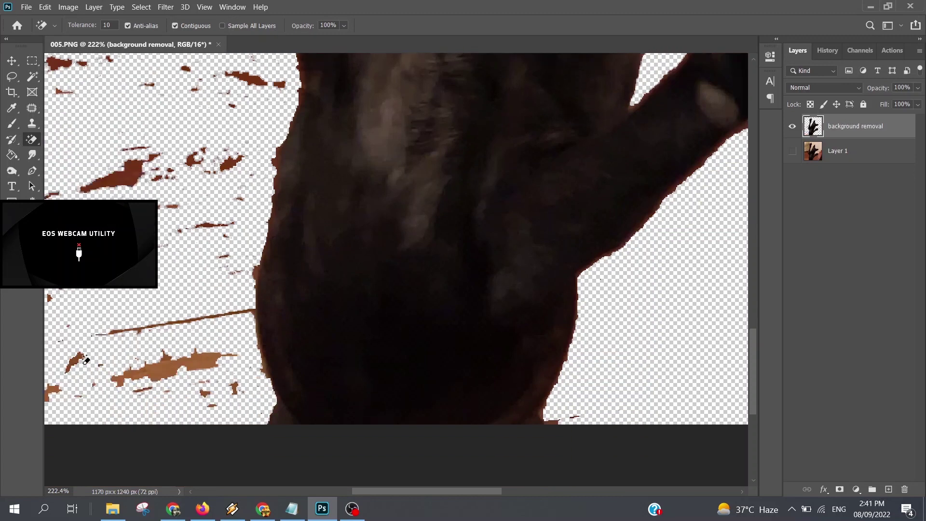
click(178, 365)
Erase the thin stick beside the raised leg and zoom back out to fit
scroll(200, 364, up, 3)
scroll(201, 364, up, 6)
scroll(202, 365, up, 4)
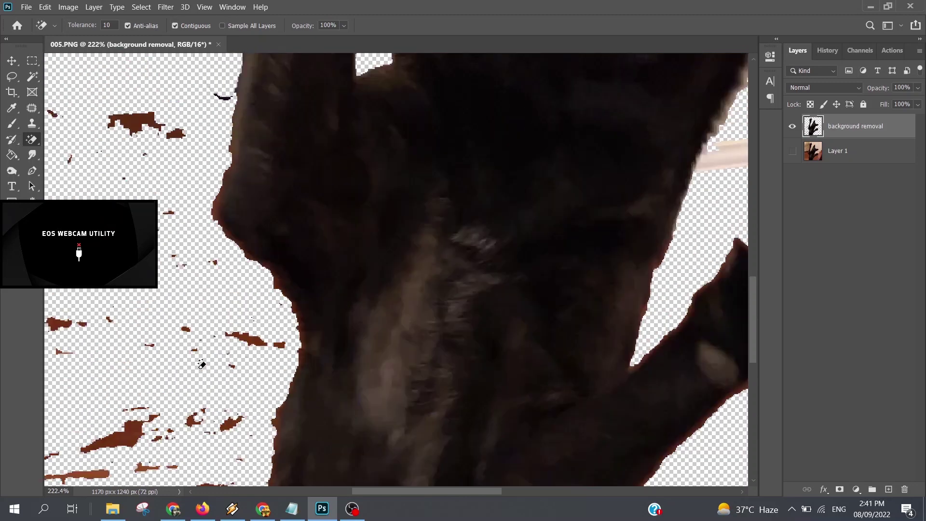
scroll(200, 365, up, 3)
scroll(199, 365, up, 3)
scroll(196, 364, up, 3)
scroll(195, 364, up, 3)
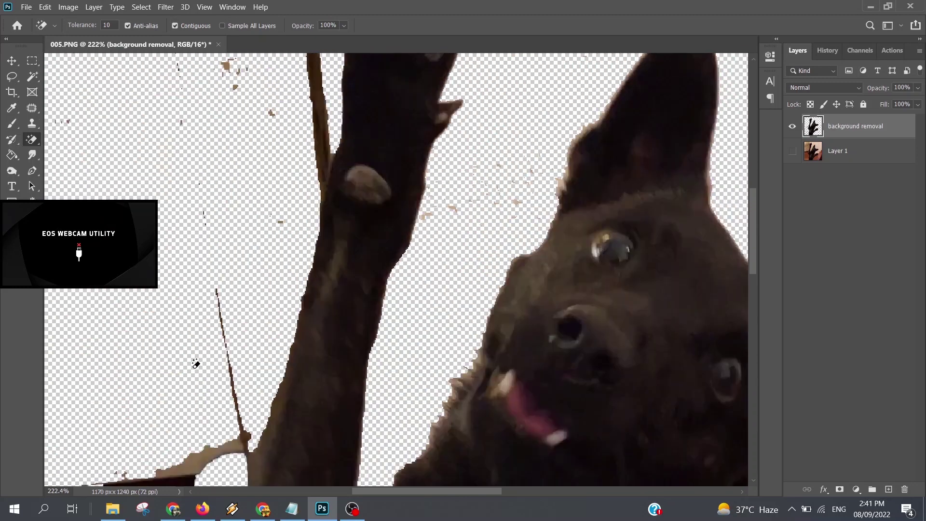
scroll(196, 365, up, 1)
click(313, 114)
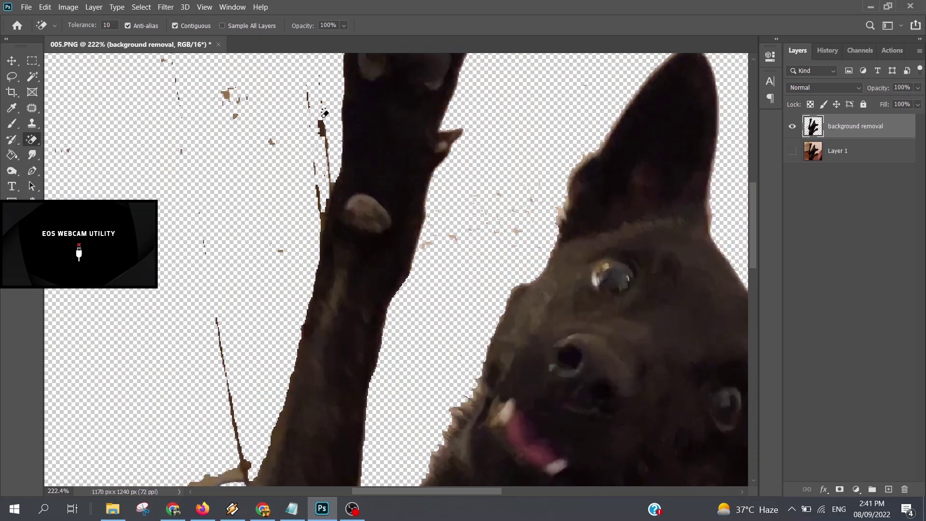
scroll(255, 178, up, 2)
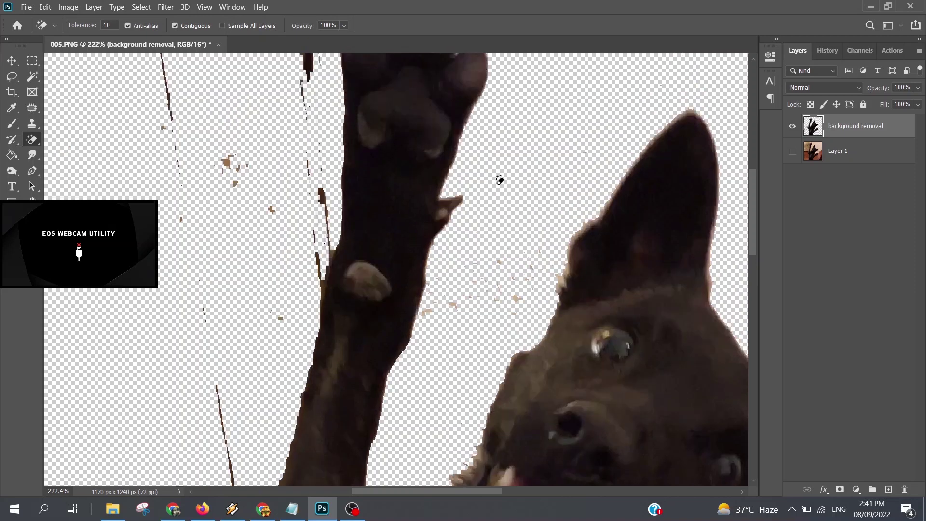
scroll(337, 285, up, 2)
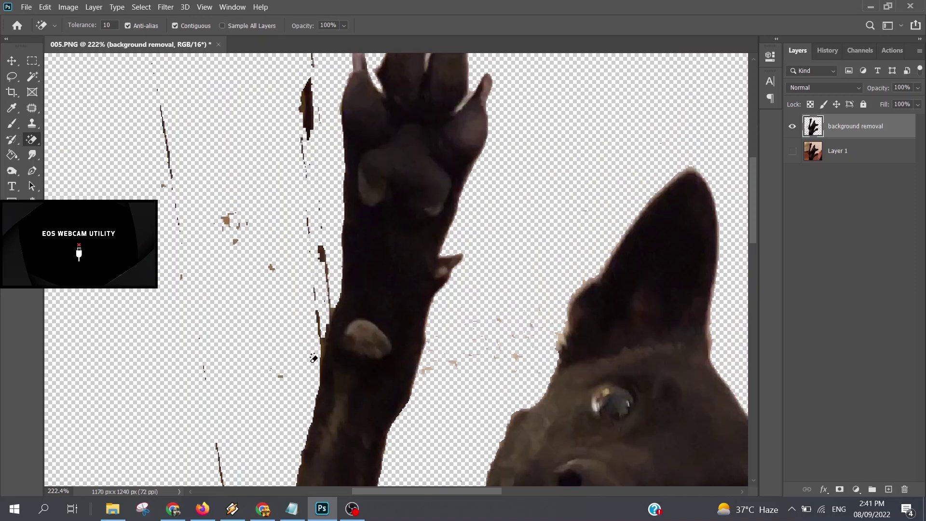
scroll(322, 230, up, 3)
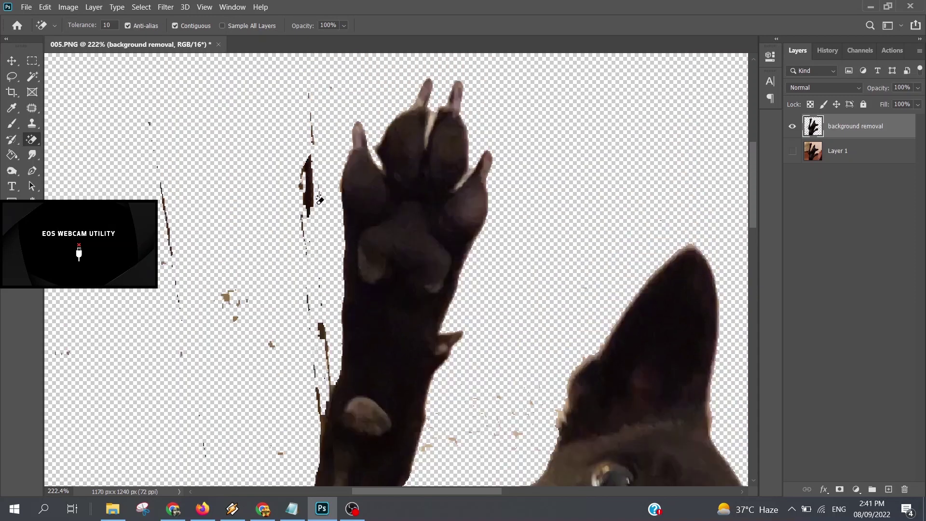
scroll(320, 199, down, 2)
scroll(320, 199, down, 2)
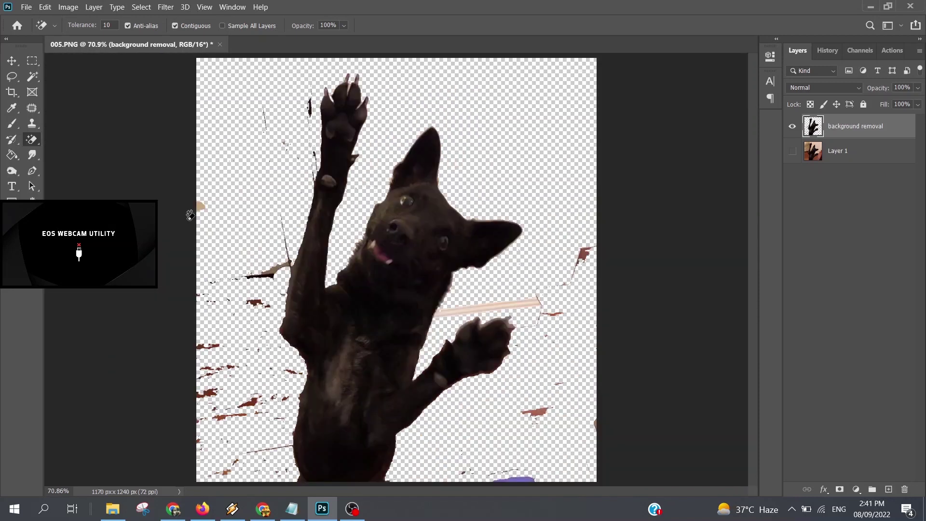
Switch to the plain Eraser Tool with a 193 px brush and adjusted hardness
right_click(36, 139)
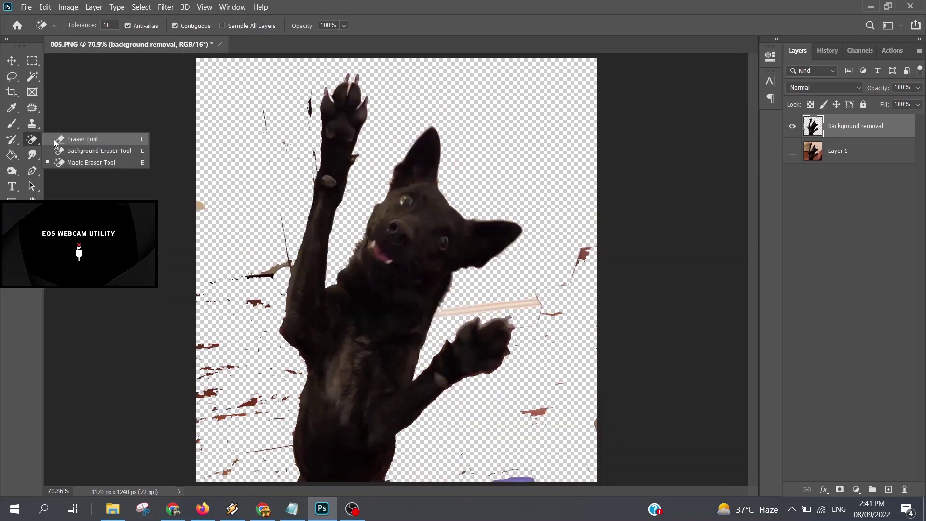
click(105, 141)
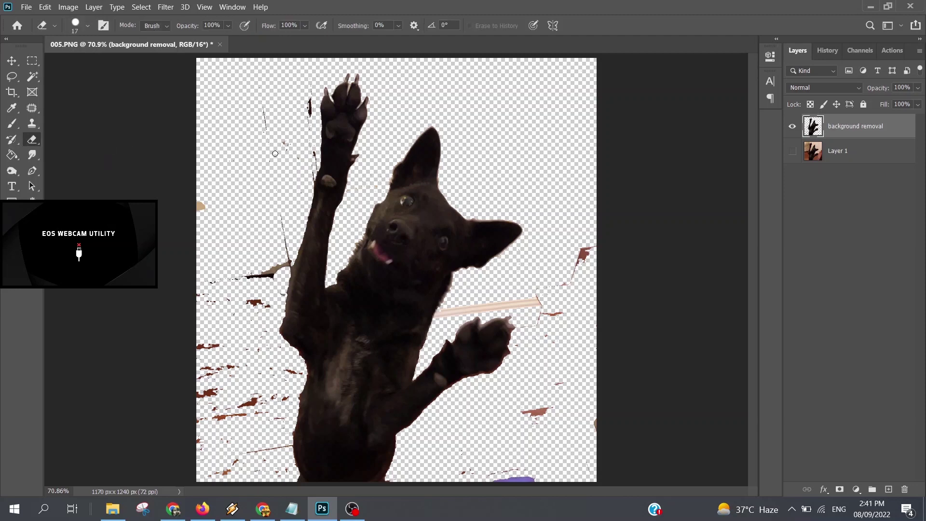
right_click(387, 318)
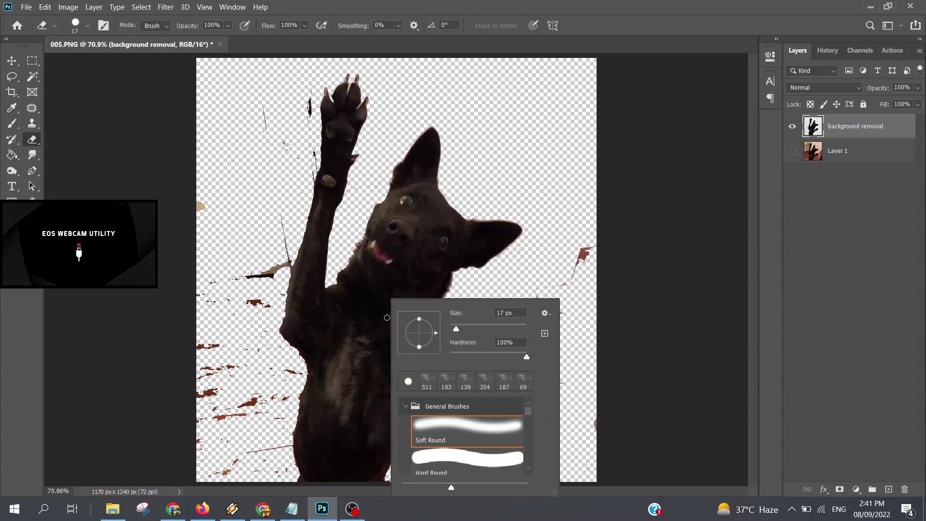
click(506, 329)
drag(526, 357, 569, 355)
Paint away the red smears, the purple blob and the specks along the left edge
click(585, 271)
mouse_move(585, 272)
mouse_down()
mouse_move(534, 310)
mouse_move(558, 382)
mouse_move(542, 424)
mouse_move(646, 496)
mouse_up()
mouse_move(234, 458)
mouse_down()
mouse_move(213, 129)
mouse_move(253, 241)
mouse_move(237, 304)
mouse_move(252, 252)
mouse_up()
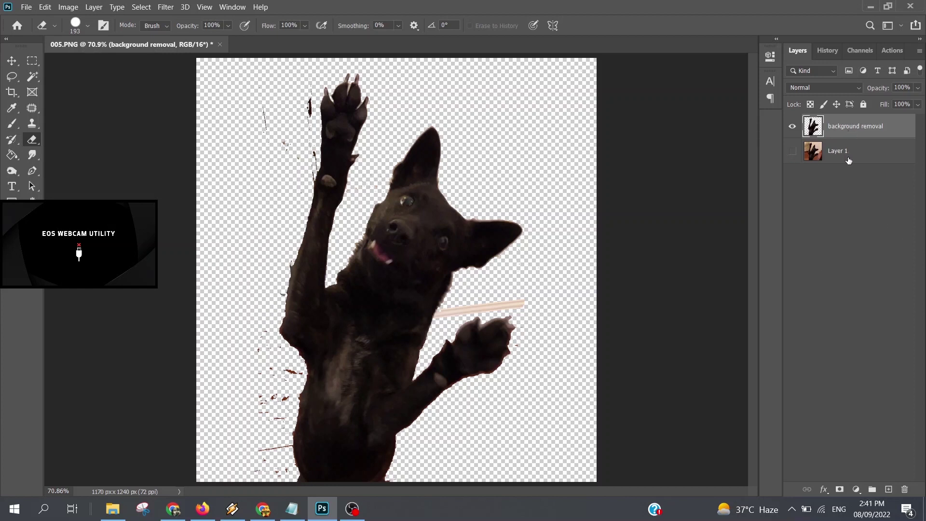
click(792, 153)
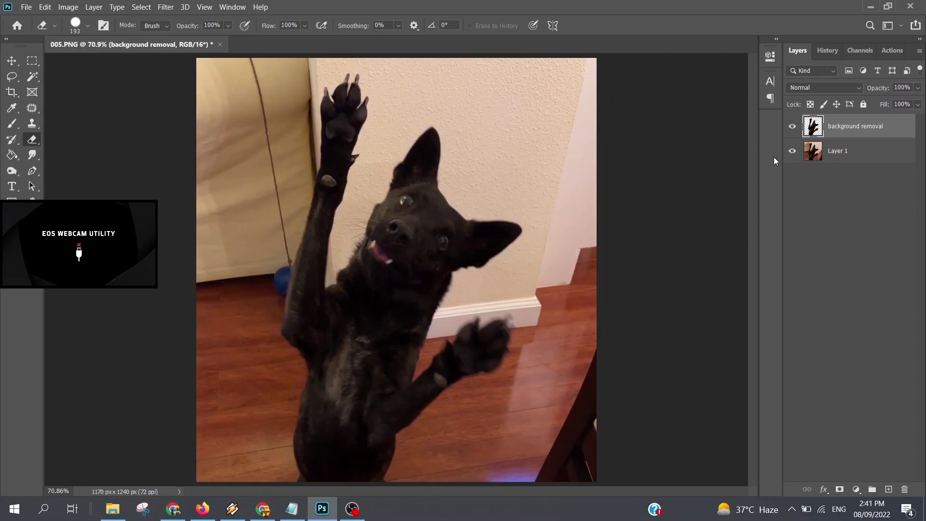
click(792, 152)
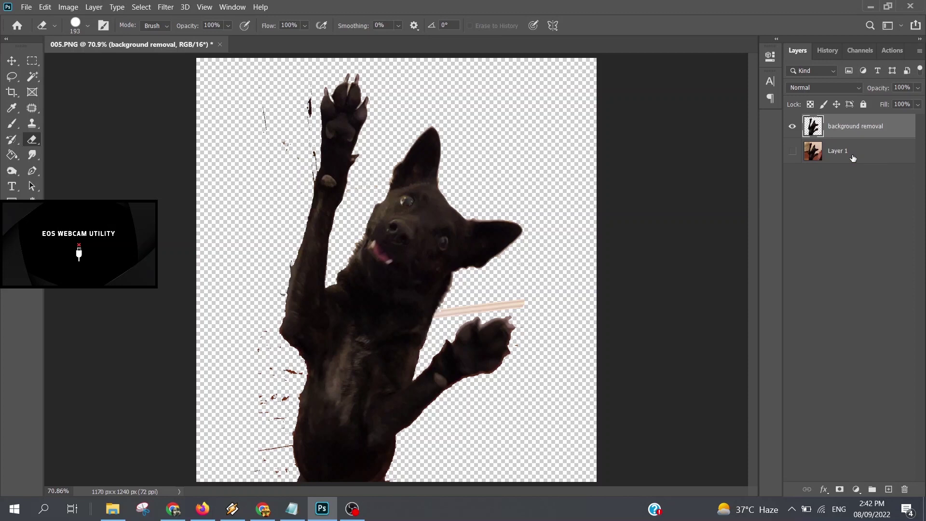
Create a new layer named 'check layer'
key(ctrl+shift+n)
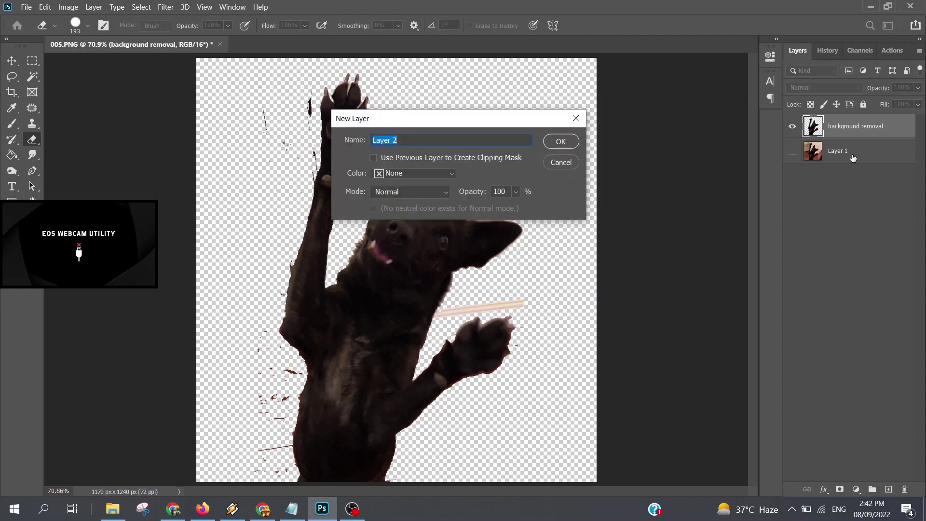
text(check l)
key(Return)
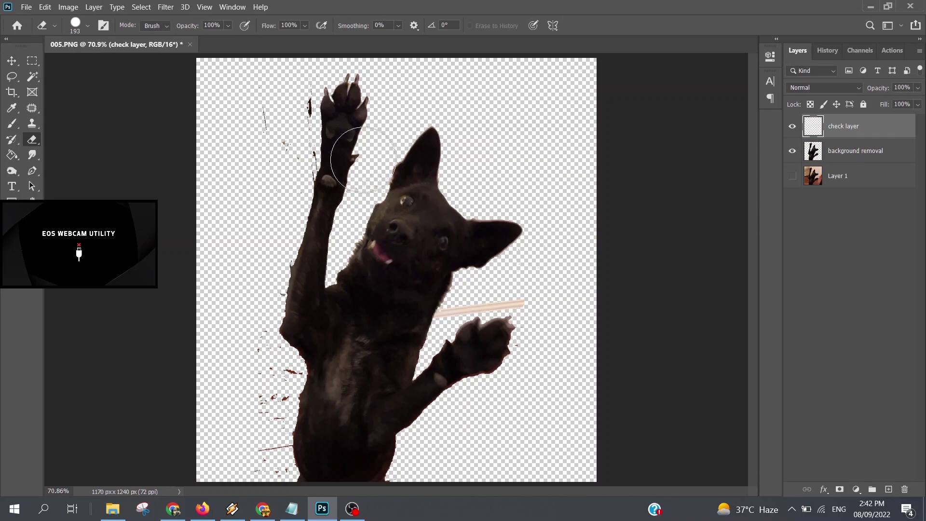
Fill the check layer with white and move it below the background removal layer
click(12, 155)
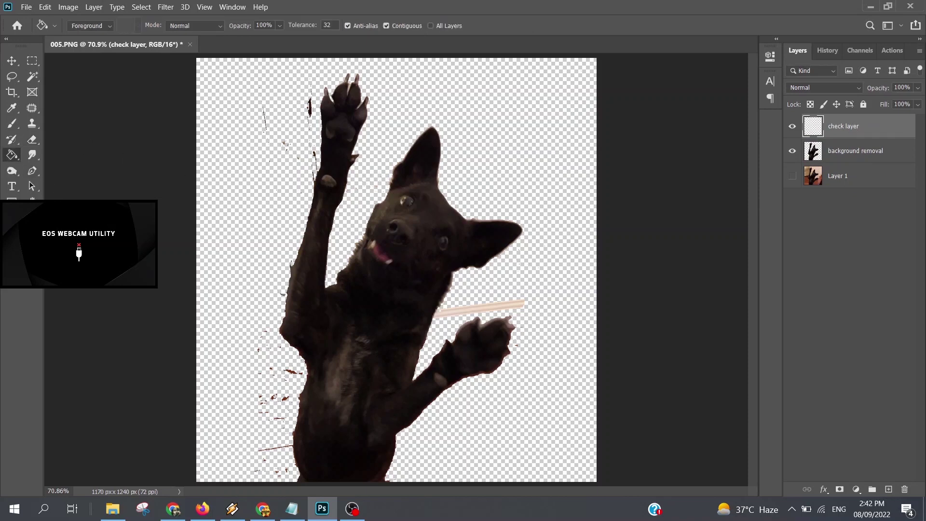
click(14, 227)
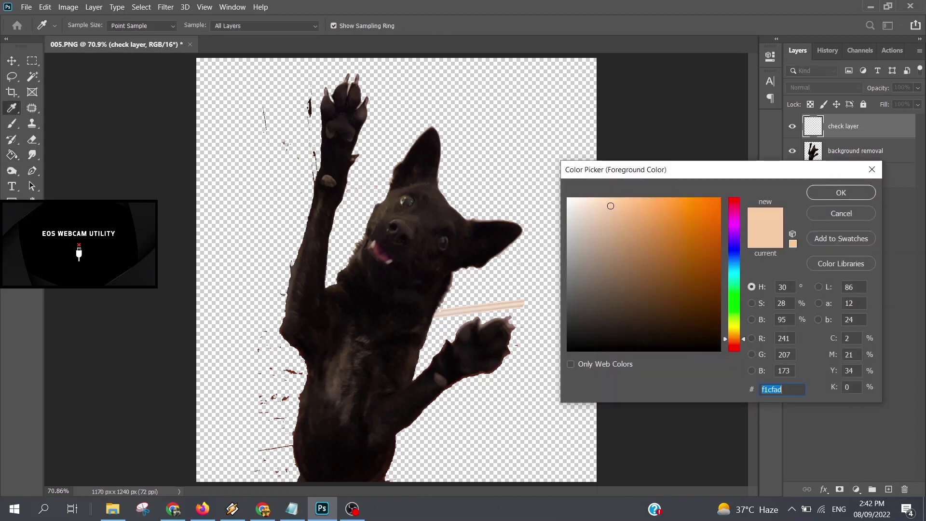
click(568, 198)
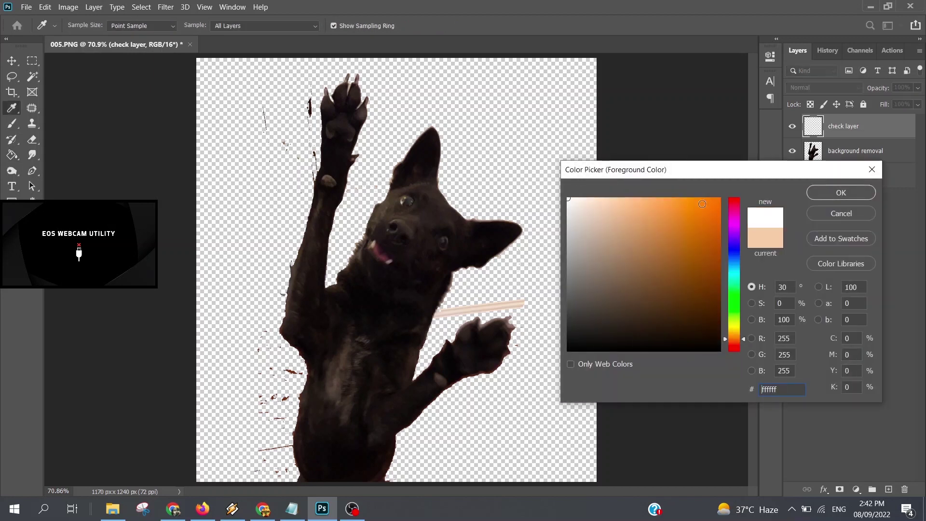
click(849, 194)
key(alt+BackSpace)
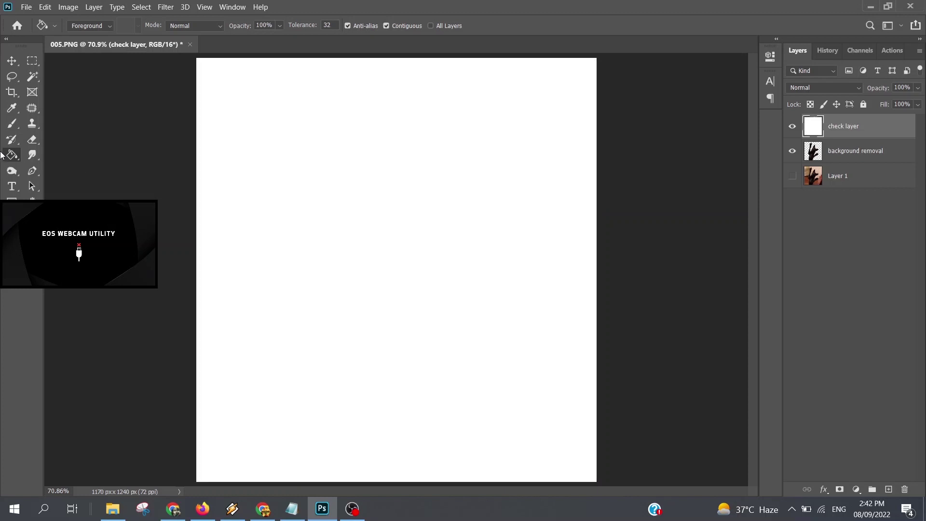
drag(880, 125, 853, 161)
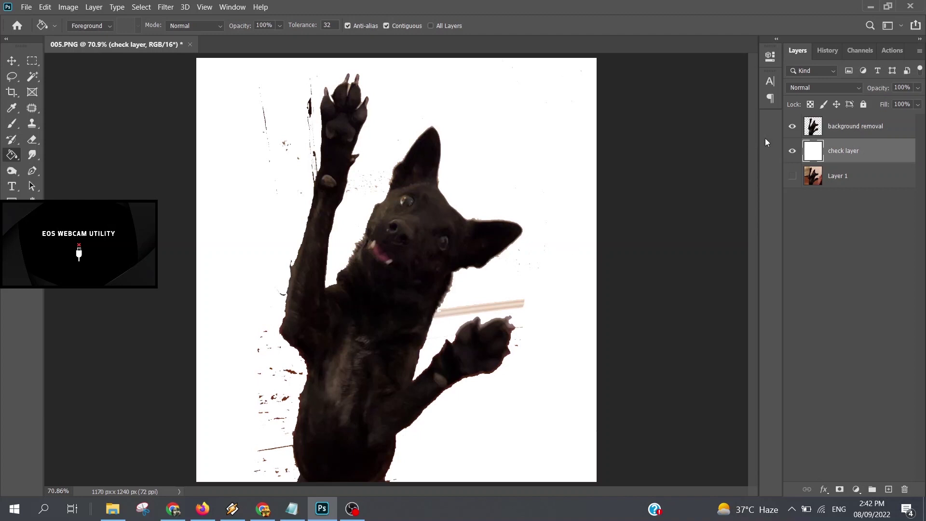
Toggle the white check layer, select the Eraser, and target the dog cutout layer
click(792, 154)
click(793, 153)
click(793, 153)
click(35, 140)
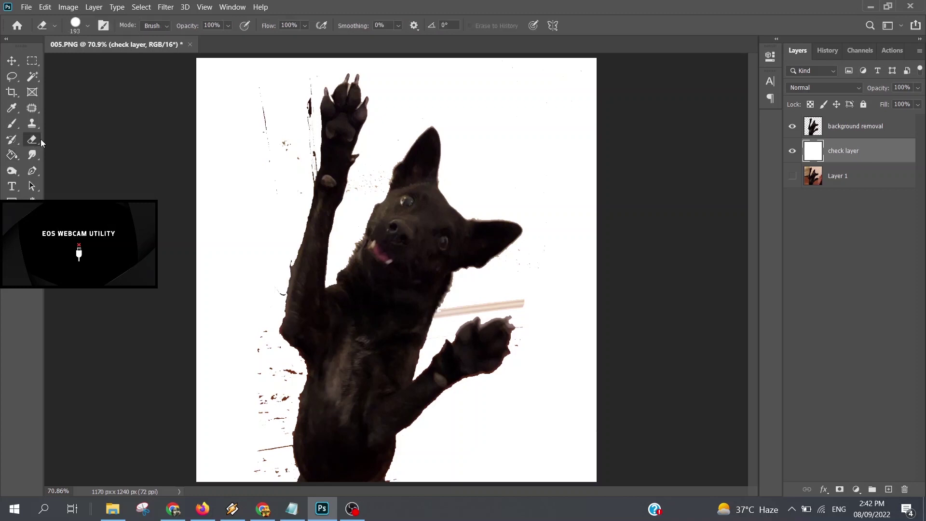
drag(264, 127, 271, 111)
key(ctrl+z)
click(866, 128)
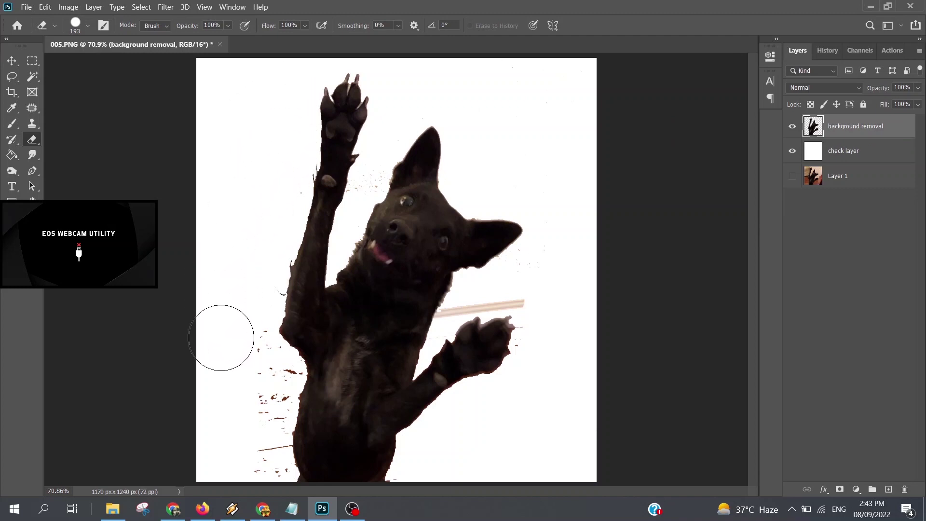
Erase the stray brown specks beside the dog's body
mouse_move(266, 380)
mouse_down()
mouse_move(217, 441)
mouse_move(257, 490)
mouse_up()
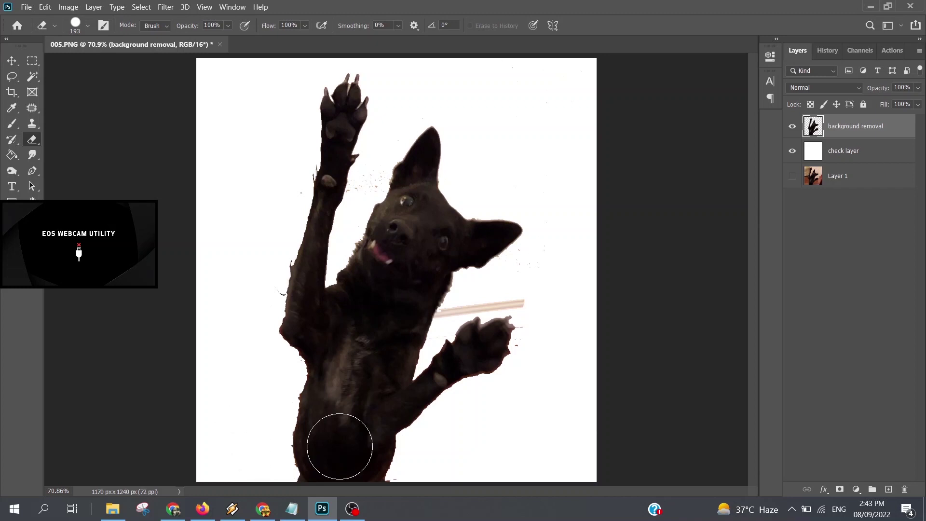
scroll(512, 355, up, 4)
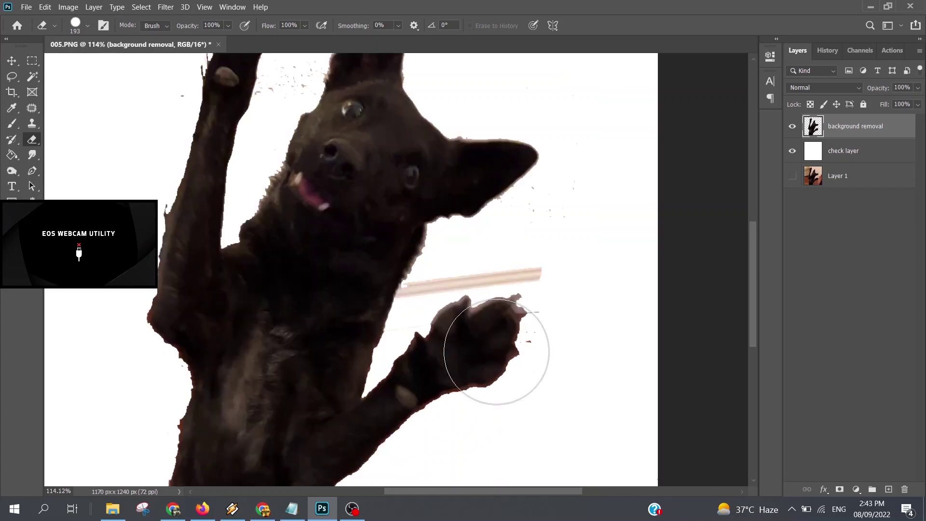
scroll(496, 386, up, 8)
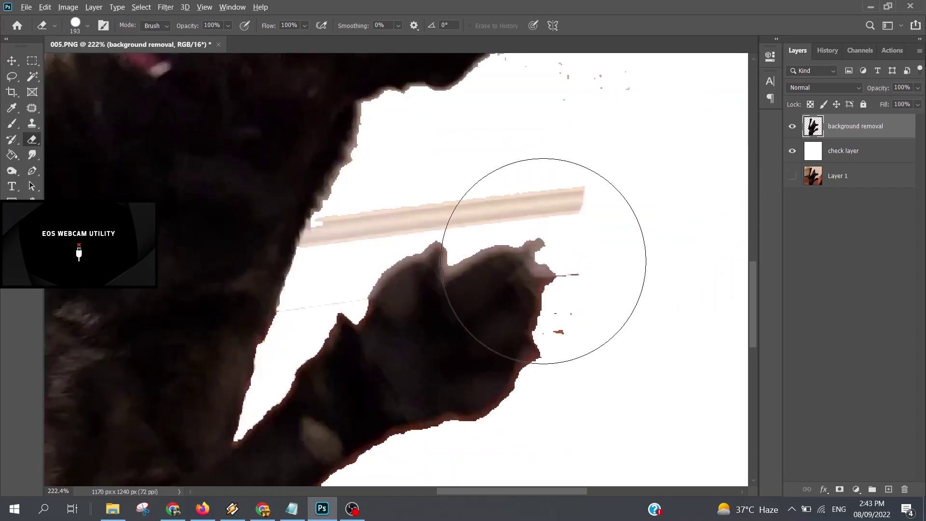
scroll(543, 263, down, 3)
scroll(542, 261, down, 1)
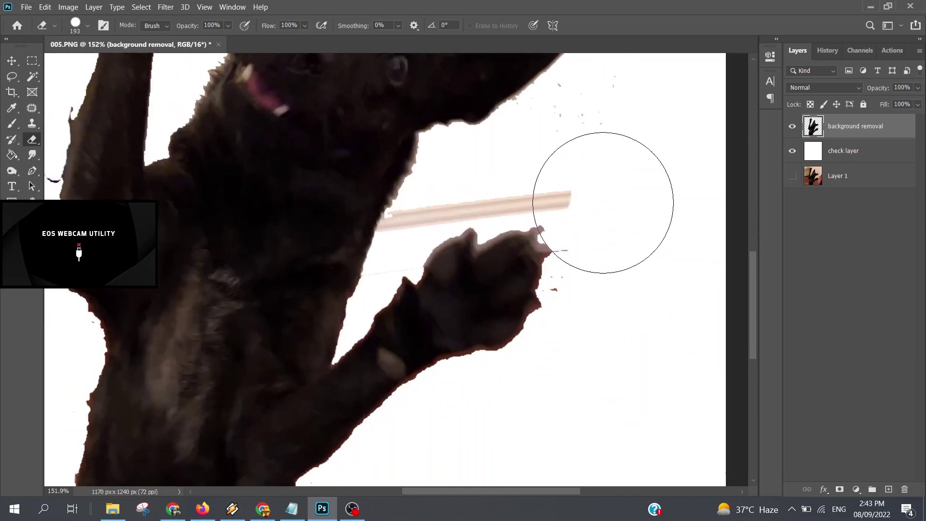
Adjust the eraser brush size and erase the beige streak beside the lower paw
right_click(635, 173)
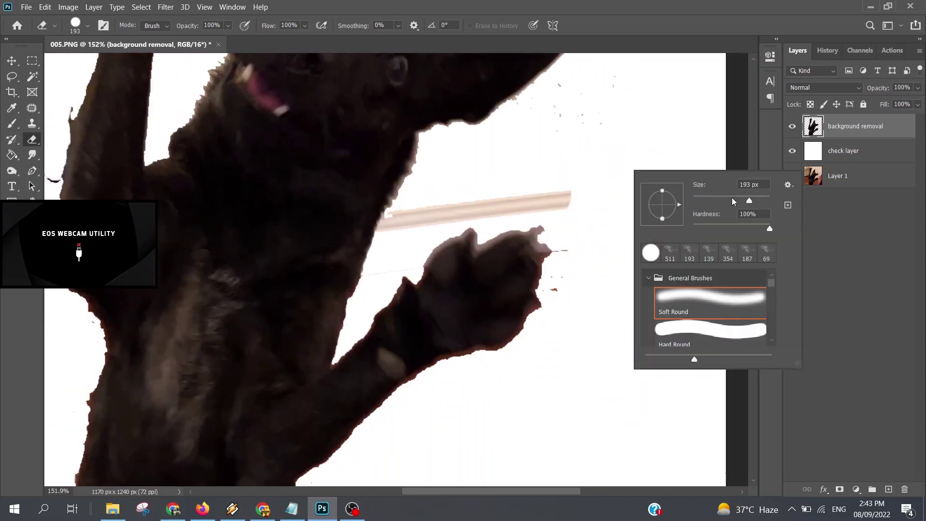
drag(503, 197, 586, 194)
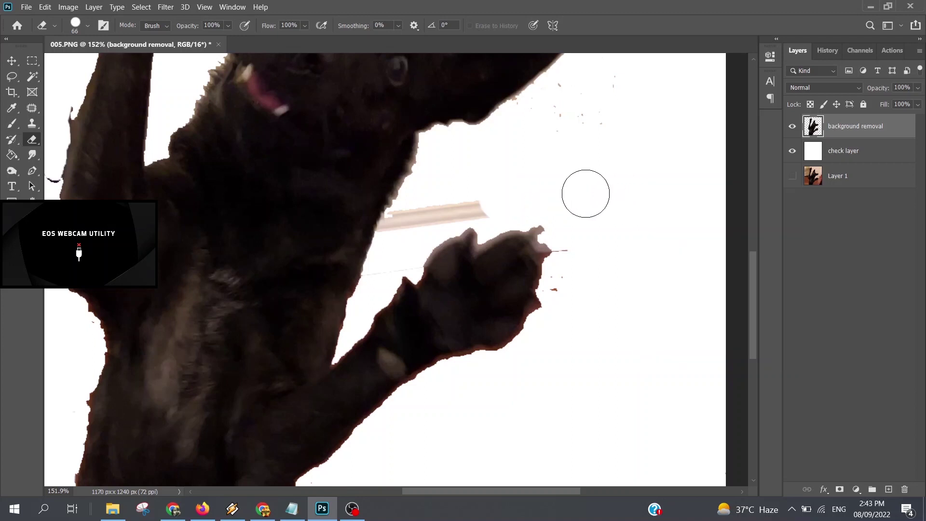
drag(462, 201, 488, 201)
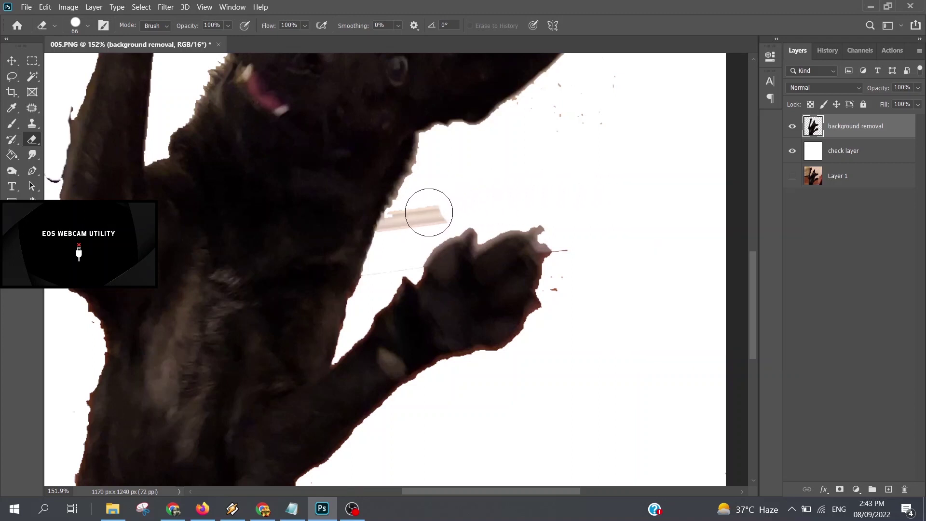
drag(429, 212, 416, 222)
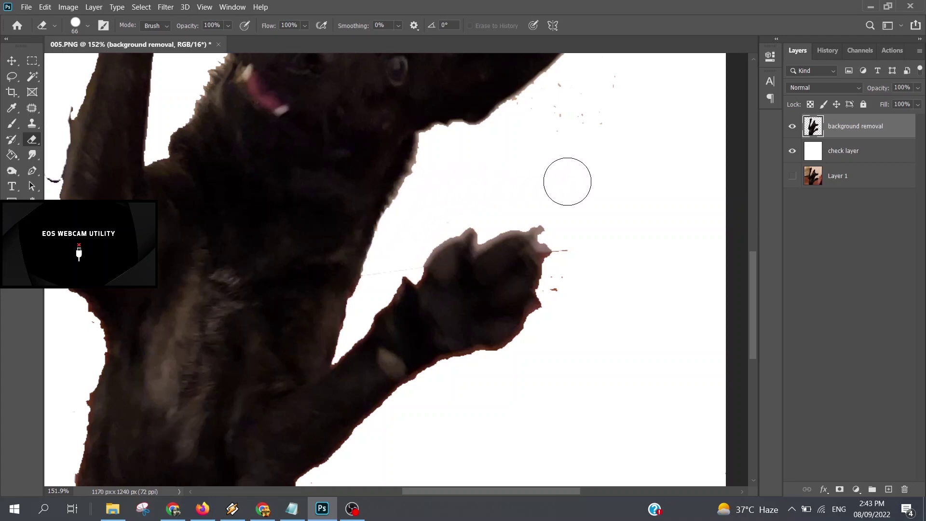
scroll(567, 182, up, 2)
scroll(583, 361, down, 3)
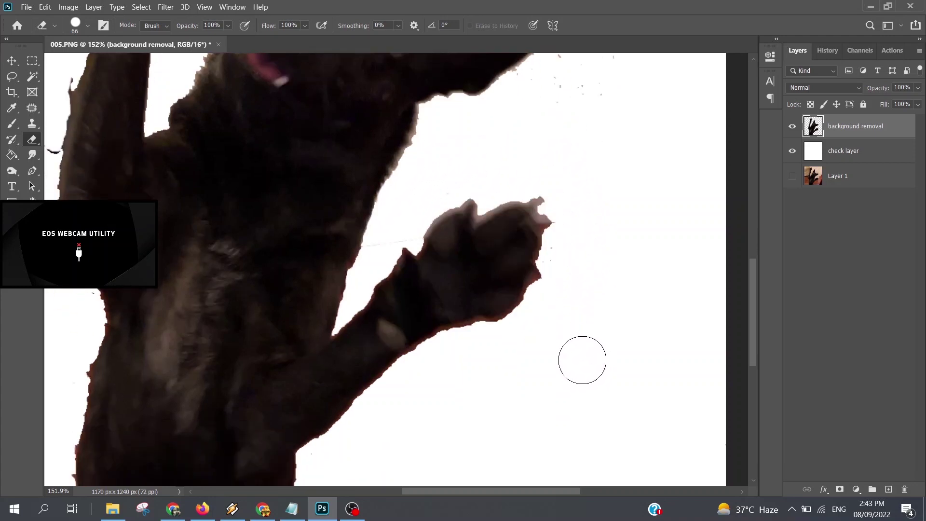
scroll(582, 362, down, 3)
scroll(581, 366, down, 4)
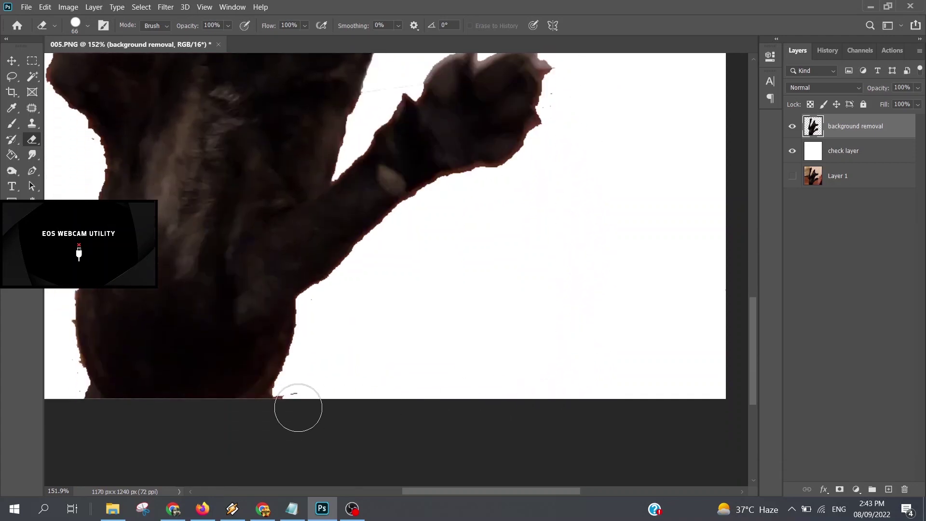
scroll(517, 333, up, 1)
scroll(517, 333, up, 7)
scroll(517, 333, up, 4)
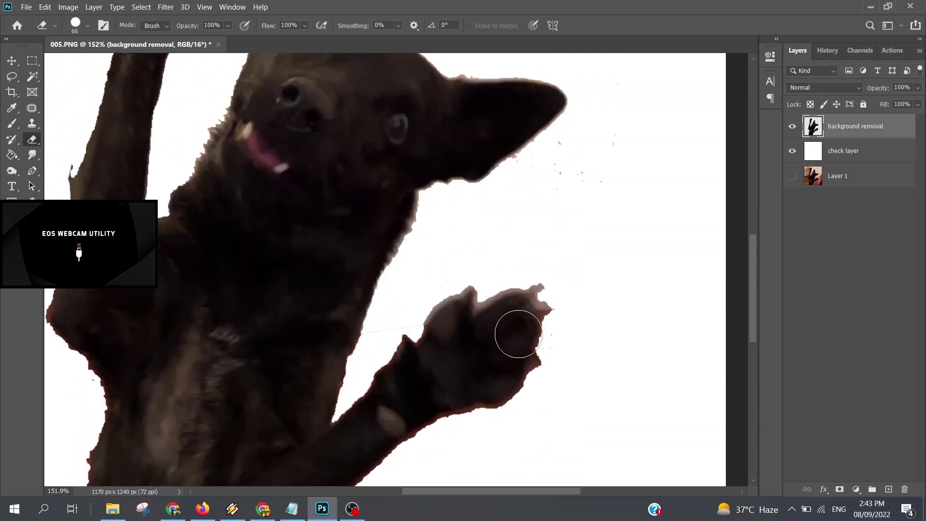
scroll(516, 334, up, 7)
scroll(516, 334, up, 3)
scroll(514, 328, up, 2)
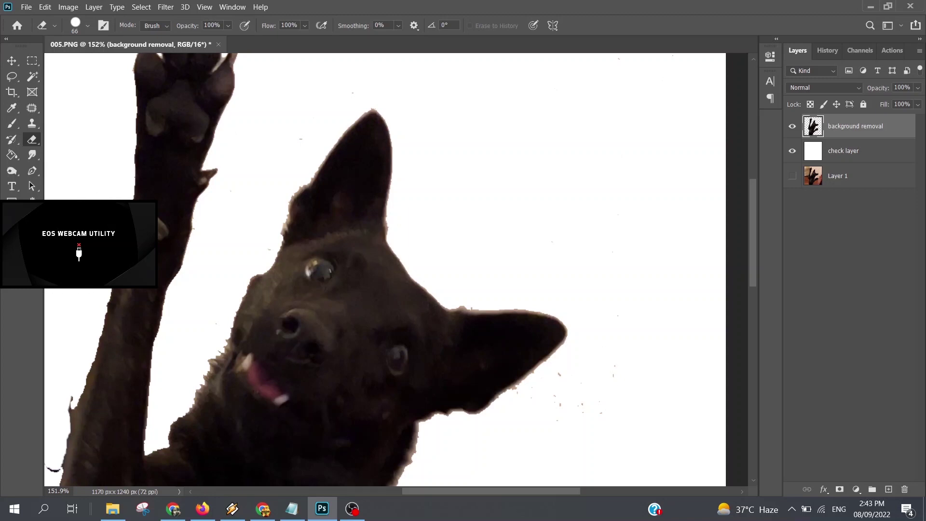
scroll(301, 281, up, 5)
scroll(301, 281, up, 1)
Fit the image in view and smooth the bump on the leg's edge
key(ctrl+0)
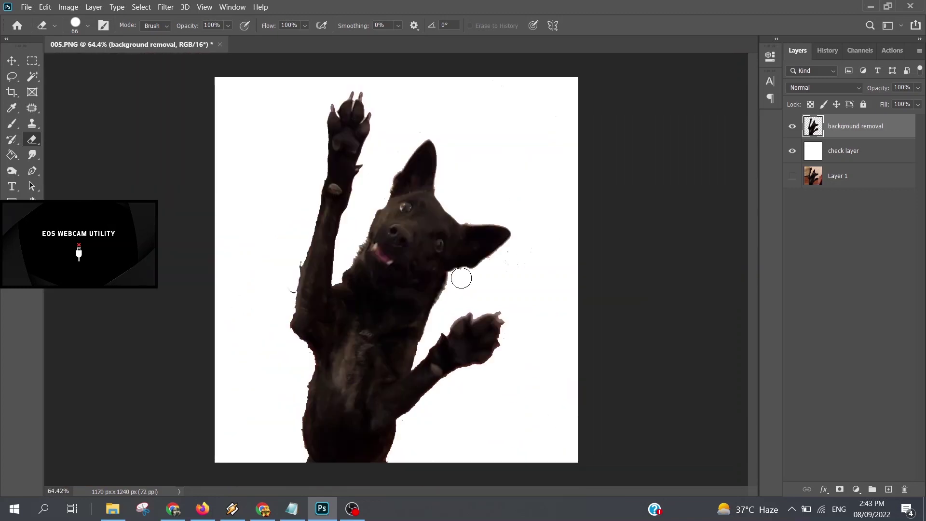
scroll(288, 253, up, 2)
scroll(278, 244, up, 5)
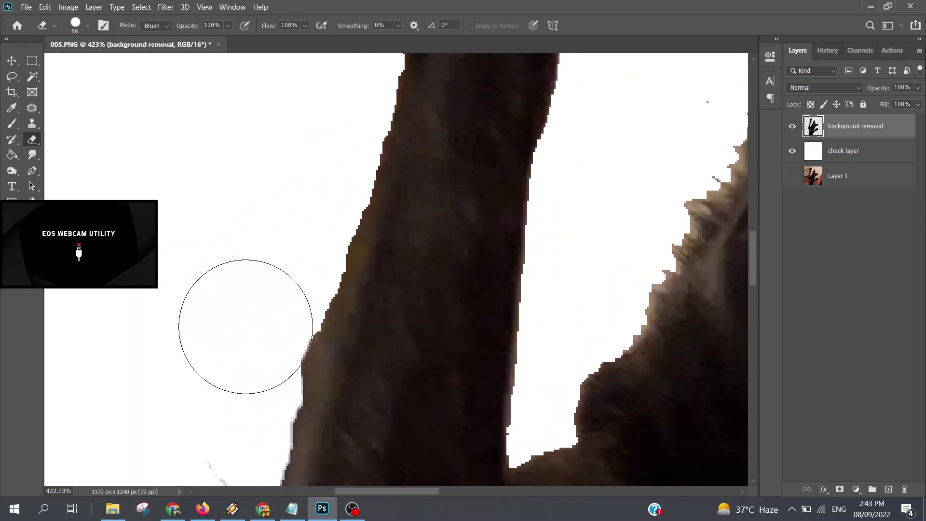
drag(246, 331, 240, 361)
scroll(232, 350, down, 3)
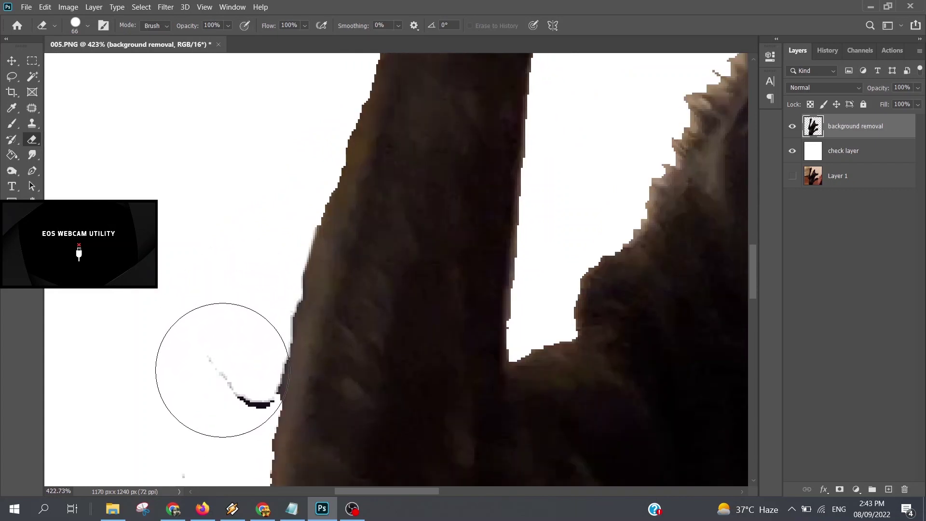
scroll(231, 348, down, 2)
scroll(231, 347, down, 2)
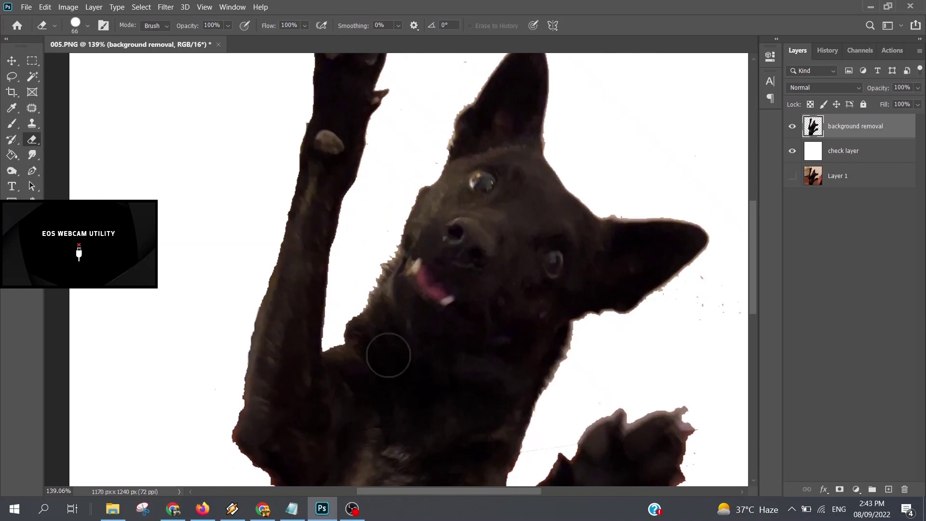
scroll(526, 352, down, 2)
scroll(526, 353, down, 2)
scroll(525, 354, up, 3)
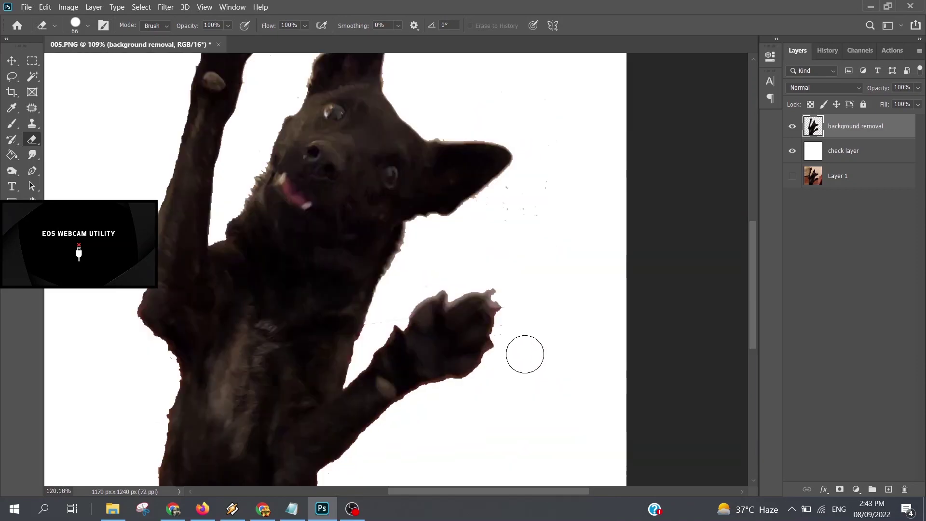
scroll(525, 354, up, 2)
scroll(525, 353, down, 2)
scroll(518, 355, down, 2)
scroll(516, 355, down, 1)
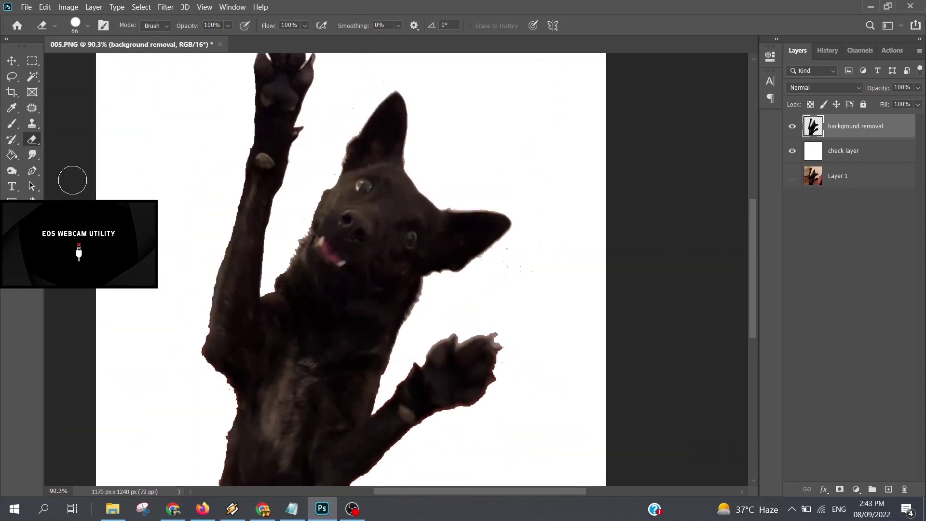
Switch to the Background Eraser Tool
right_click(33, 140)
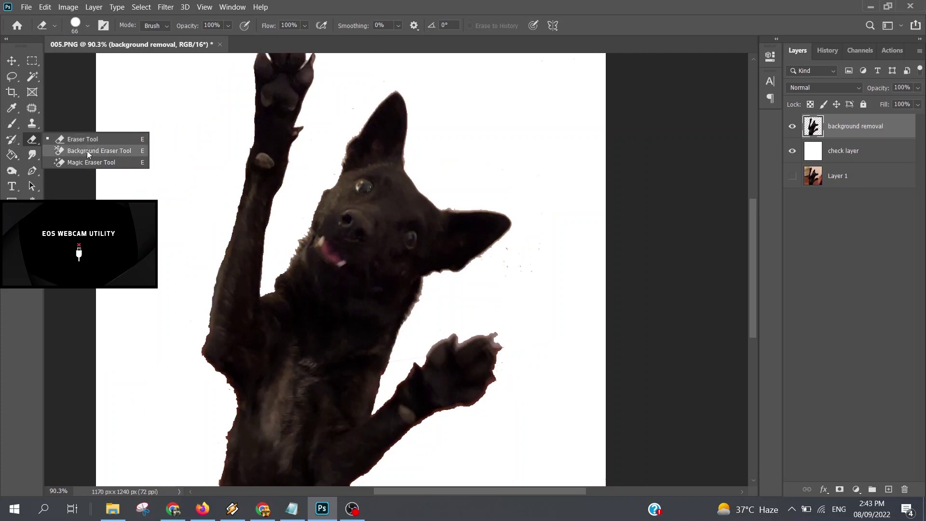
click(87, 151)
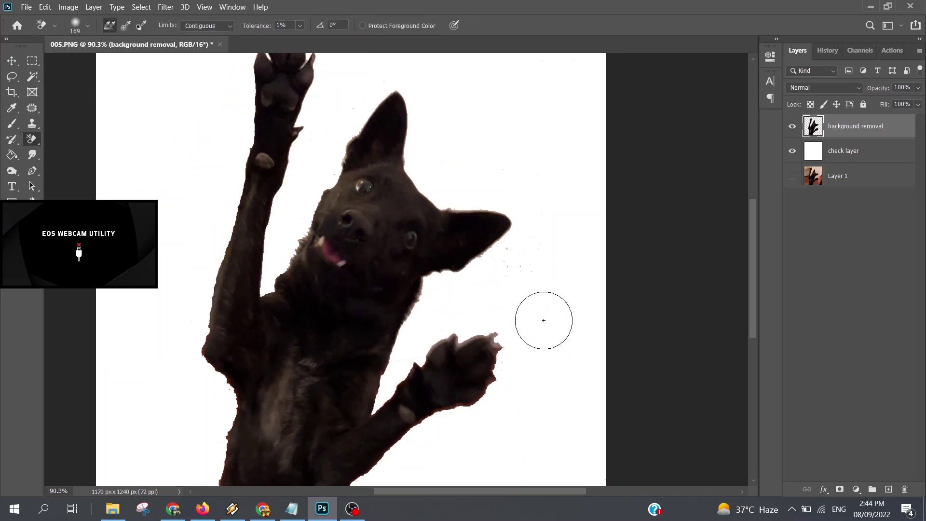
scroll(463, 320, up, 1)
scroll(410, 294, up, 2)
scroll(429, 272, up, 3)
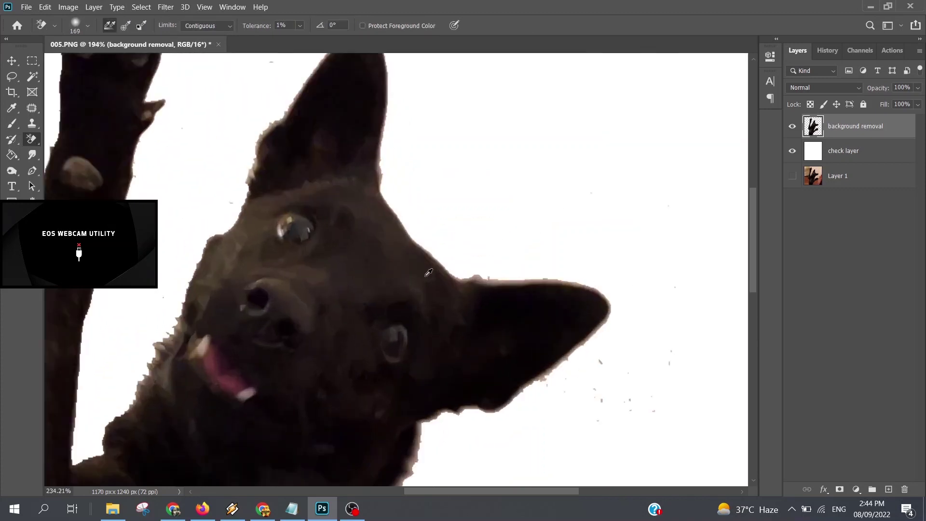
scroll(427, 274, up, 3)
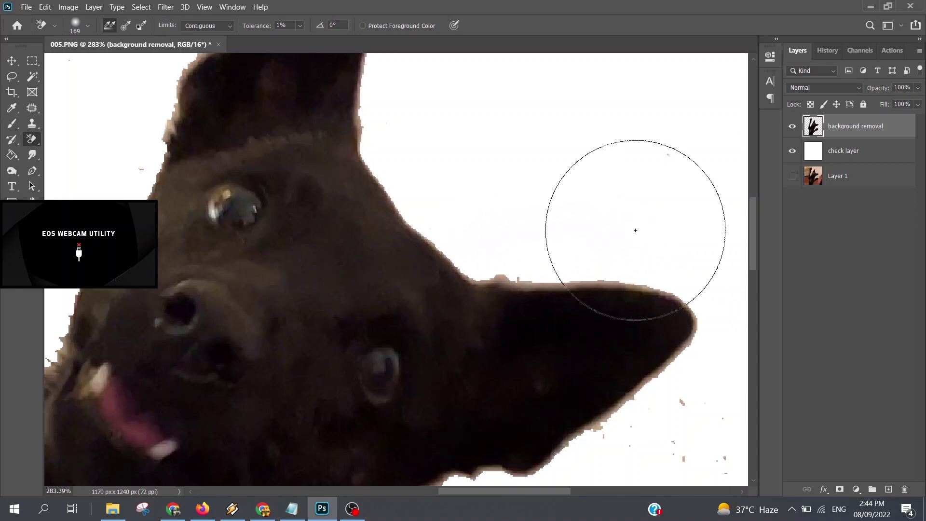
Make Layer 1 visible and toggle the white check layer off and back on
click(792, 176)
click(792, 152)
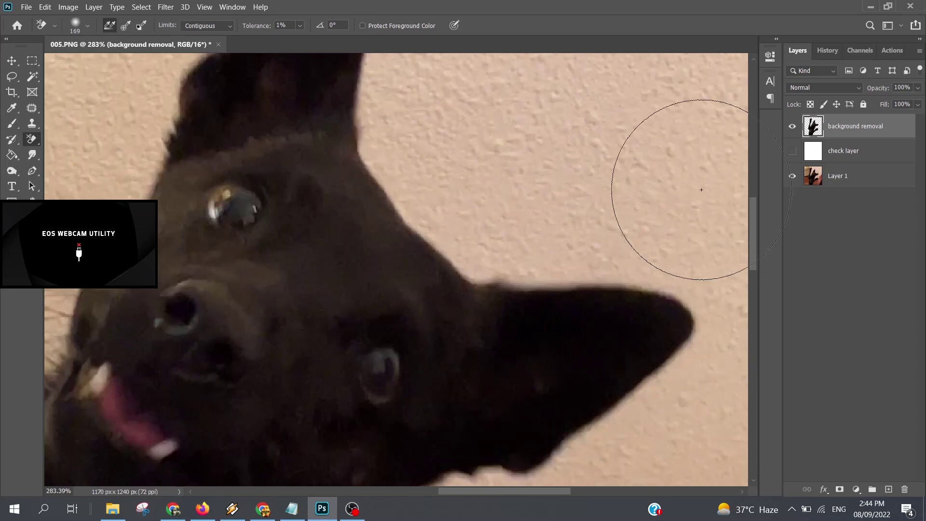
click(793, 151)
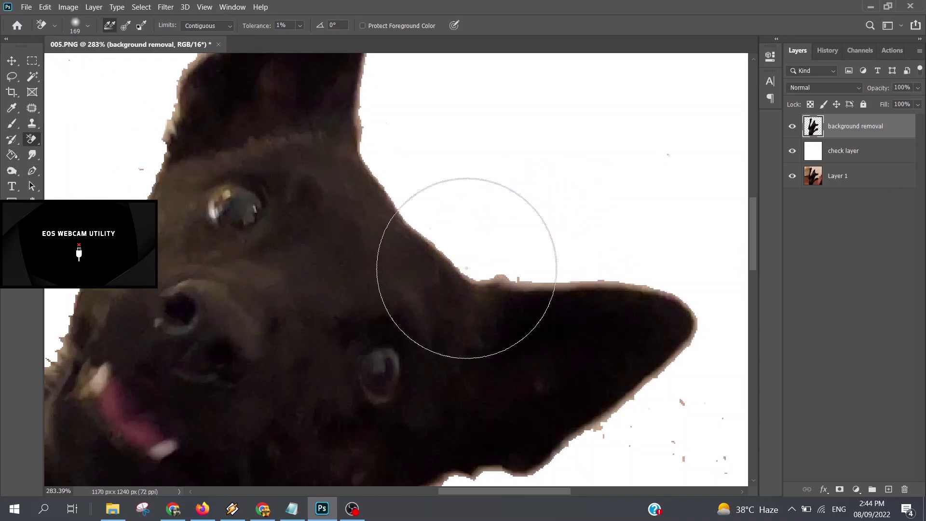
Keep the Background Eraser active, raise its tolerance, and set the brush to 46 px
right_click(33, 139)
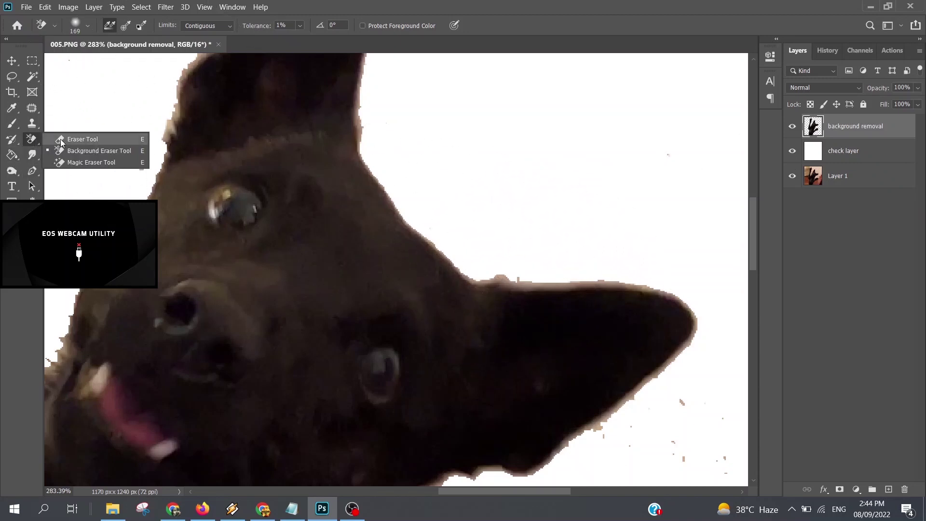
click(547, 180)
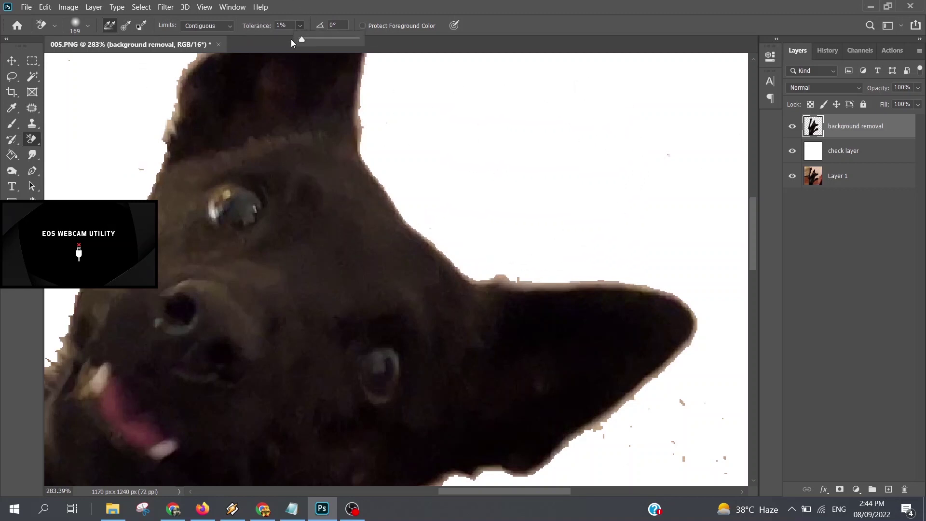
drag(306, 40, 313, 41)
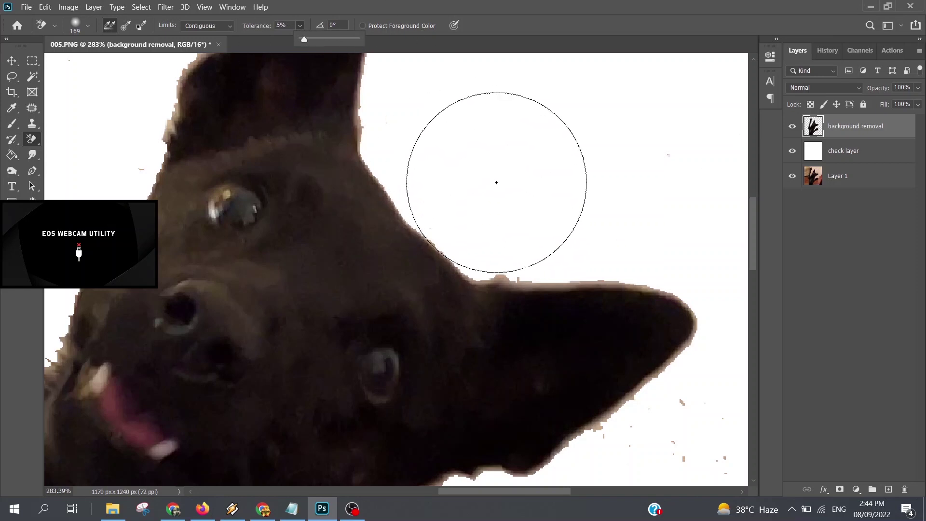
right_click(519, 186)
click(553, 209)
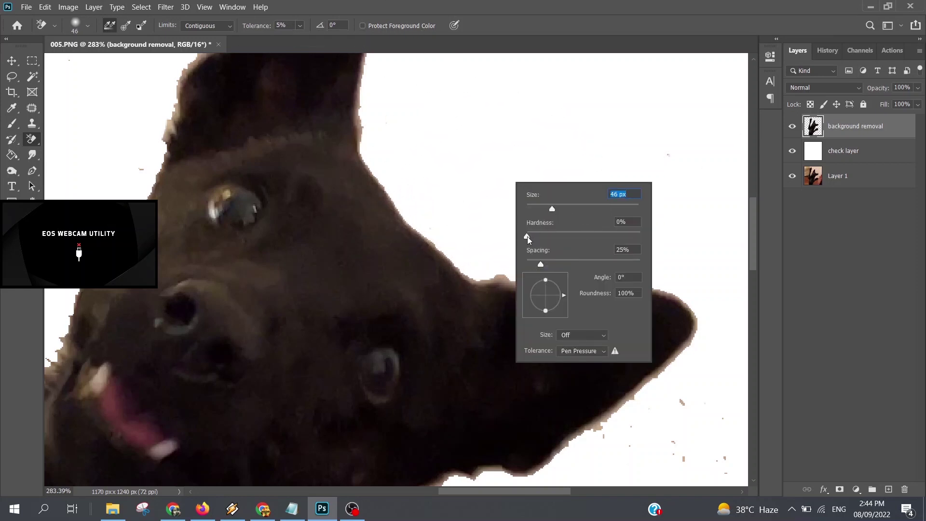
click(611, 145)
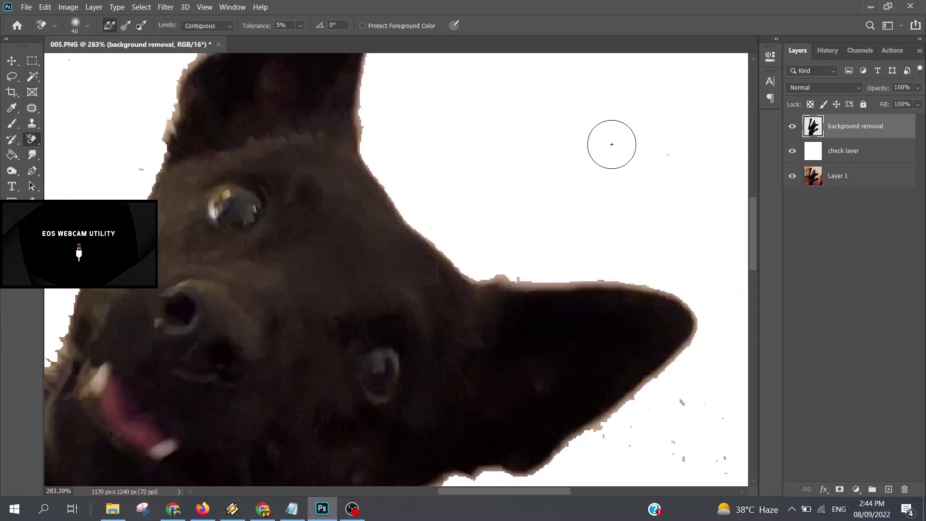
Erase fringe along the ear's top and between the toes, undoing one stray erasure
mouse_move(563, 285)
mouse_down()
mouse_move(475, 273)
mouse_move(572, 280)
mouse_up()
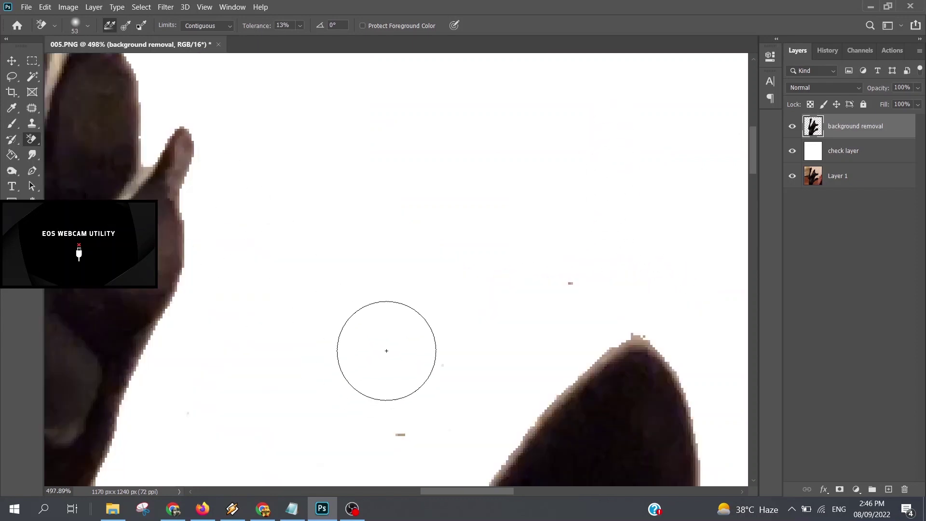
drag(470, 489, 431, 489)
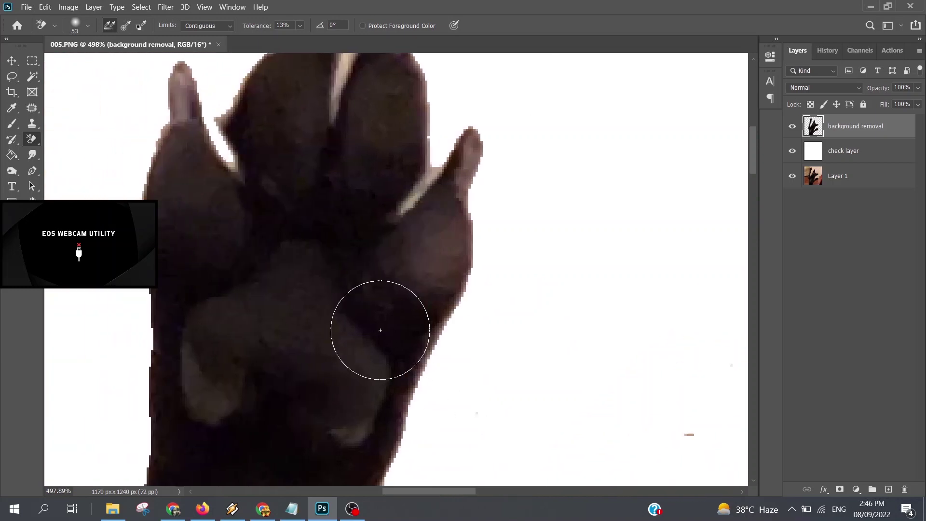
mouse_move(335, 128)
mouse_down()
mouse_move(351, 166)
mouse_move(350, 128)
mouse_up()
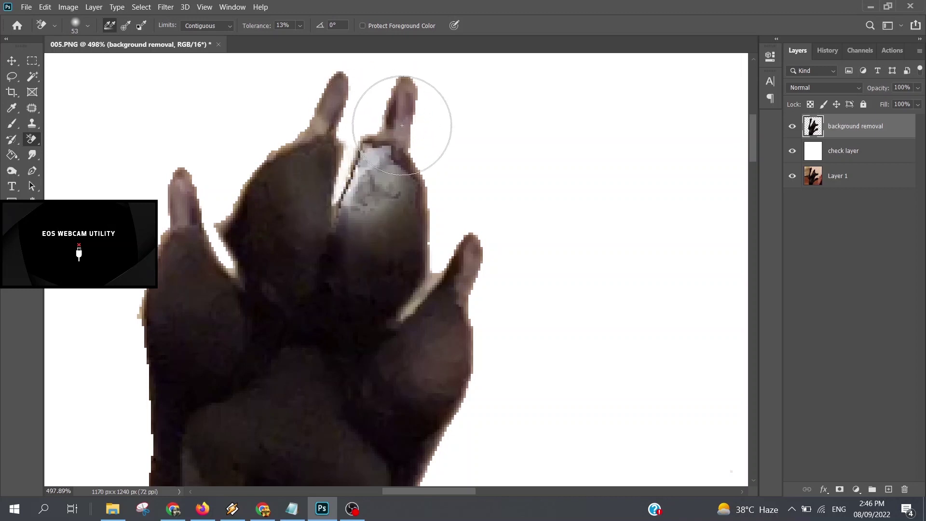
key(ctrl+z)
mouse_move(342, 195)
mouse_down()
mouse_move(347, 79)
mouse_move(352, 155)
mouse_move(373, 99)
mouse_move(351, 167)
mouse_up()
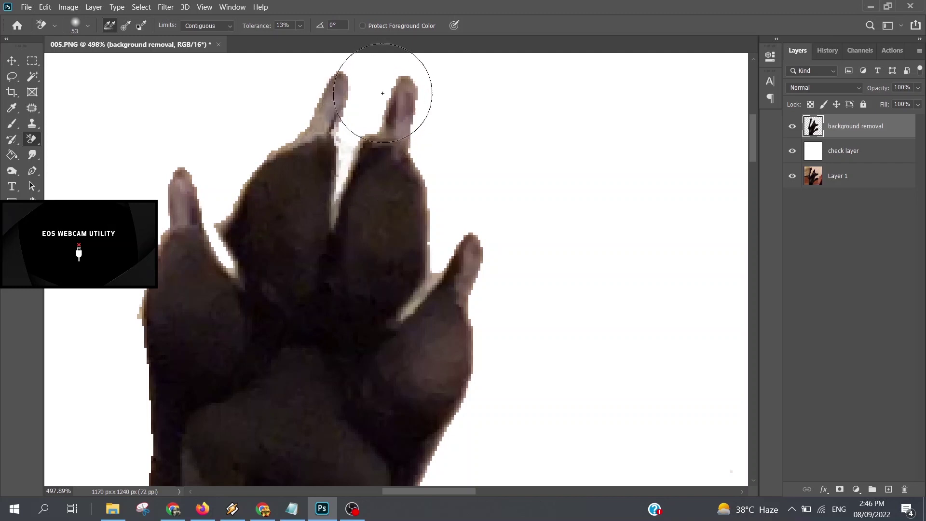
drag(416, 307, 437, 277)
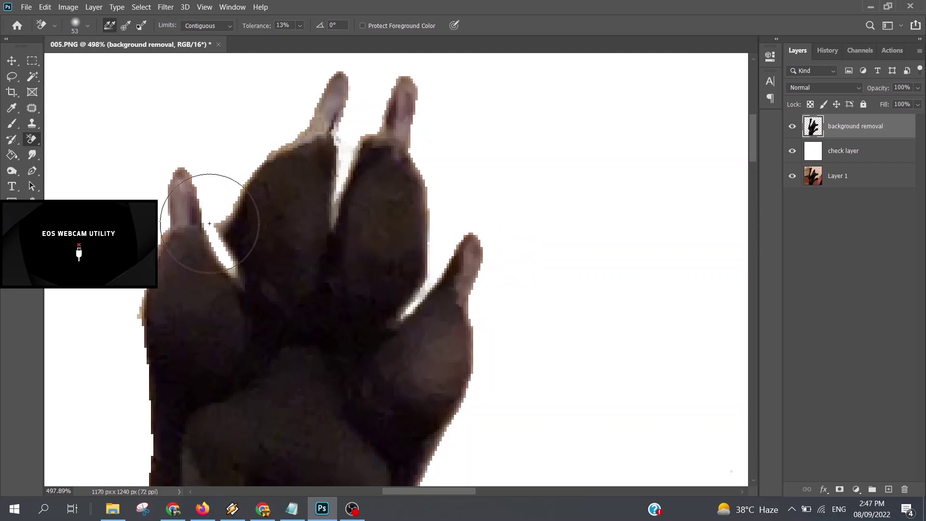
Erase the brown fringe along the paw's outer edge
scroll(296, 268, down, 2)
scroll(296, 269, down, 2)
scroll(297, 268, down, 4)
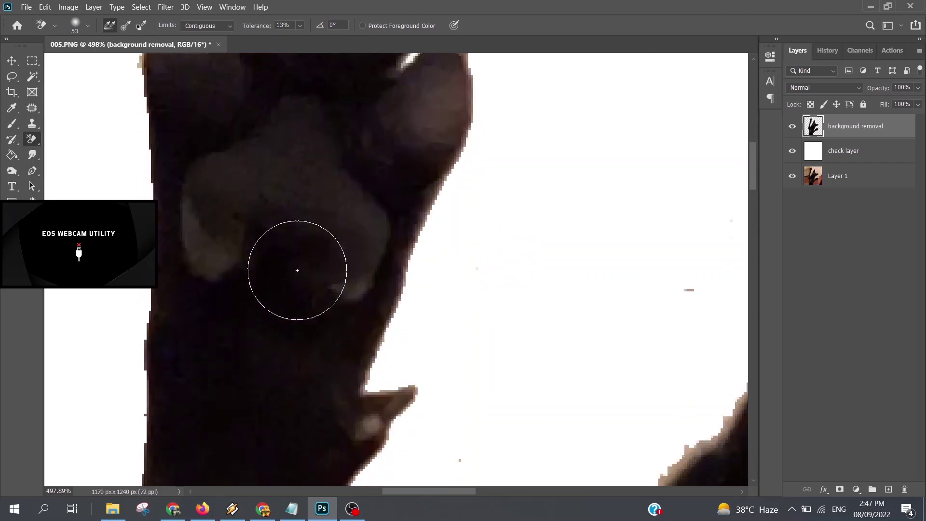
scroll(296, 268, down, 2)
scroll(386, 352, down, 2)
scroll(483, 321, down, 1)
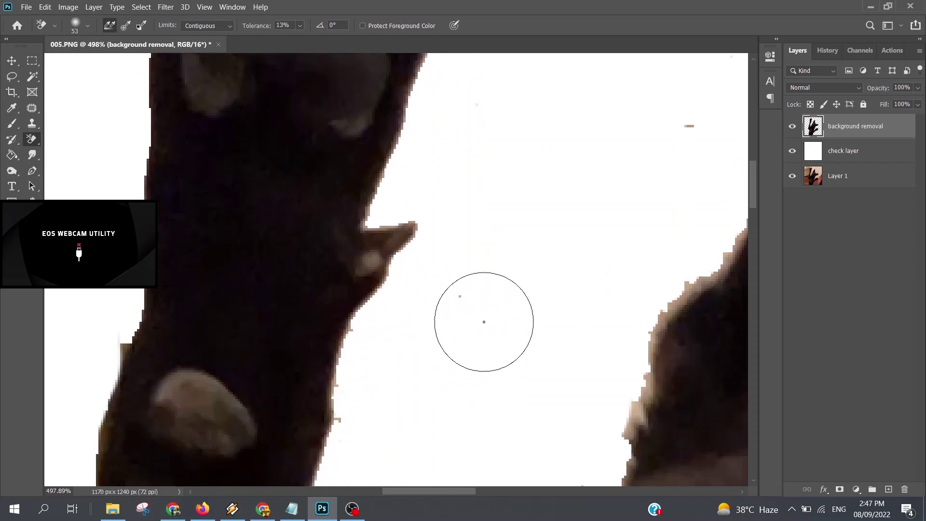
scroll(494, 362, down, 1)
drag(455, 493, 481, 493)
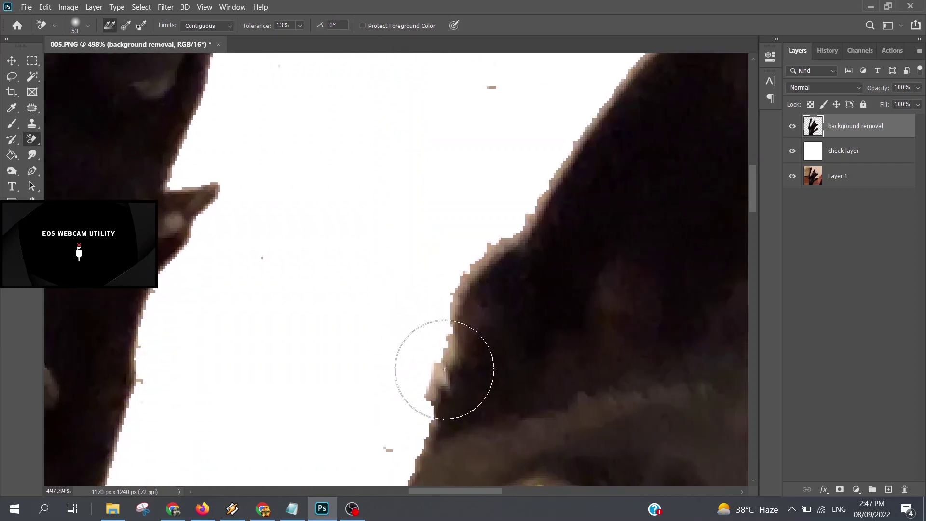
mouse_move(446, 344)
mouse_down()
mouse_move(522, 235)
mouse_move(538, 140)
mouse_up()
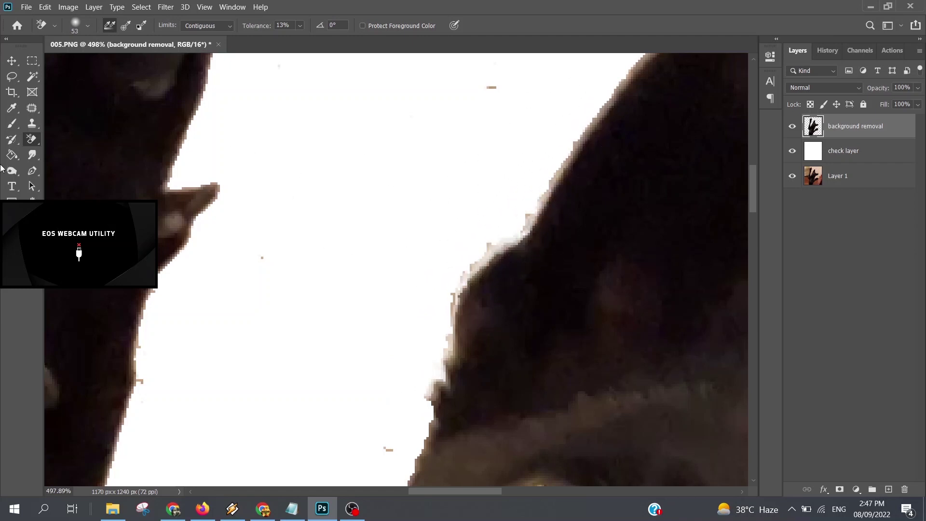
Switch to the Background Eraser Tool
right_click(35, 141)
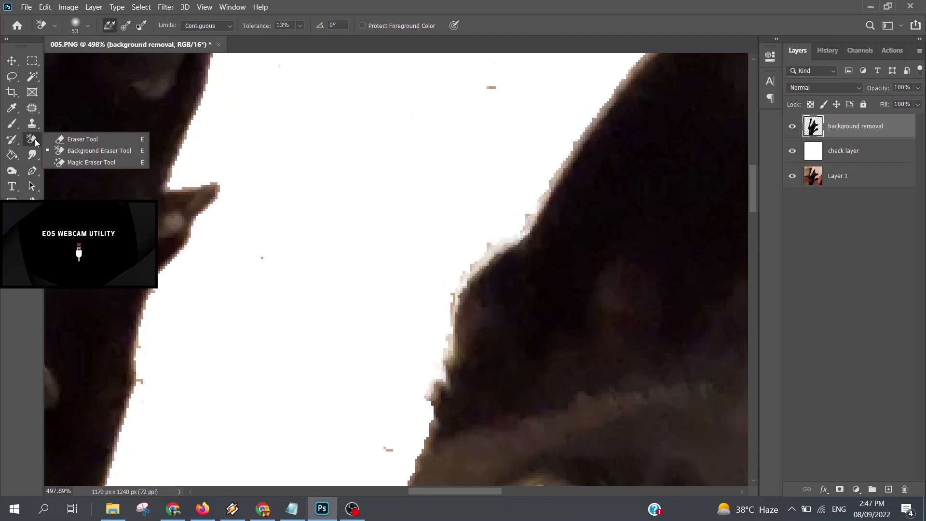
click(83, 152)
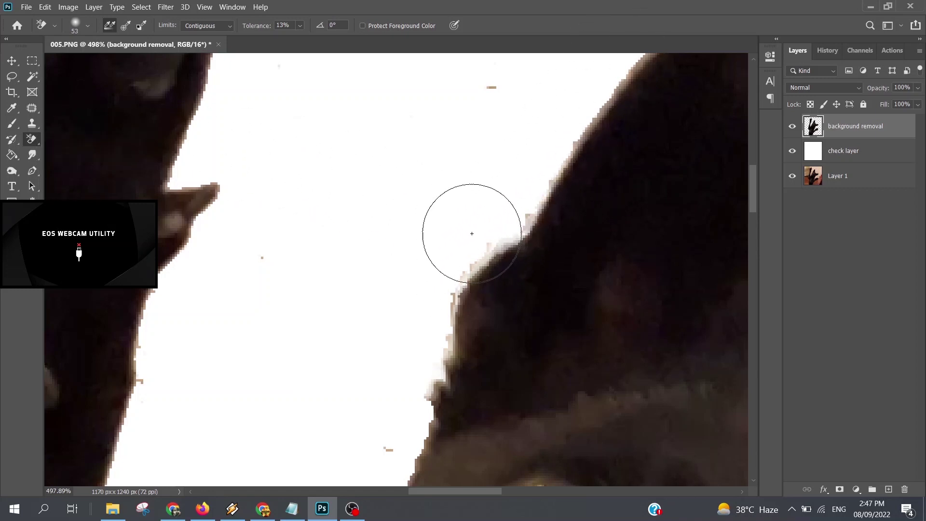
scroll(464, 247, down, 1)
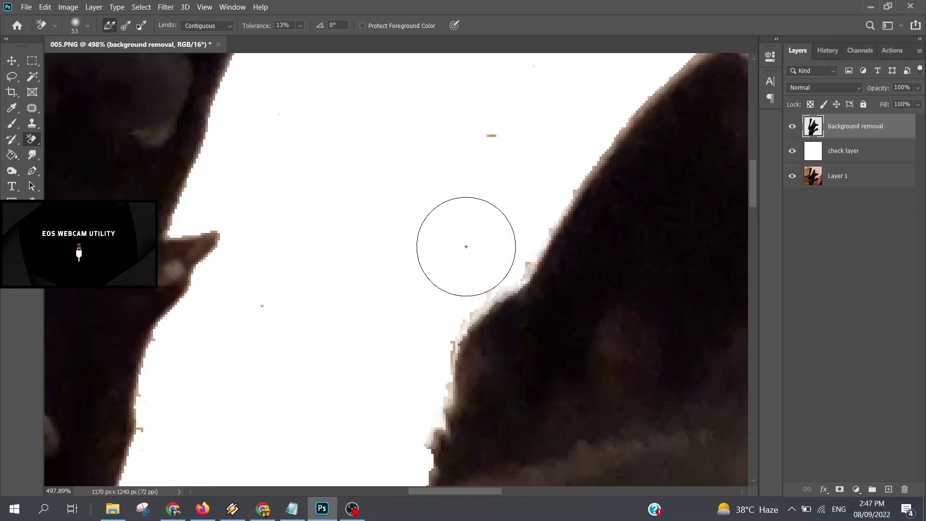
scroll(464, 247, down, 2)
scroll(464, 247, down, 1)
scroll(512, 279, down, 1)
scroll(512, 279, up, 2)
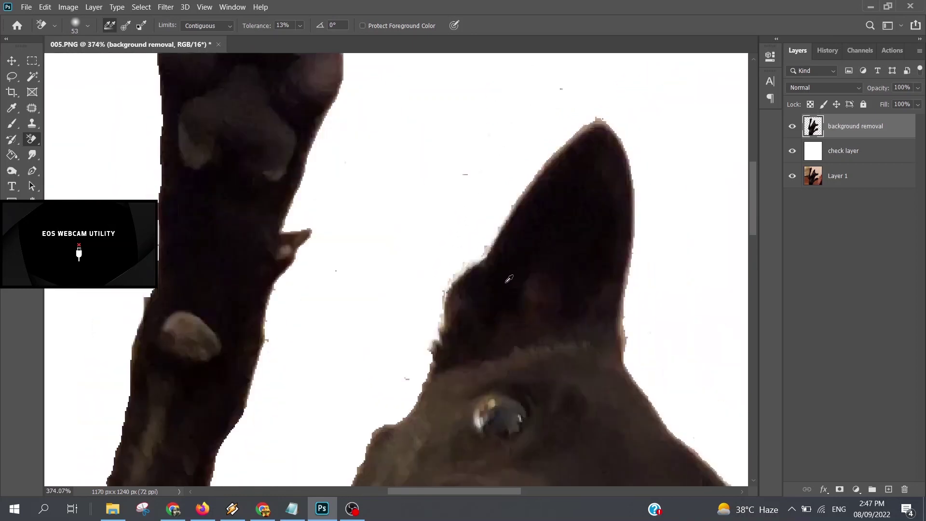
scroll(513, 279, up, 3)
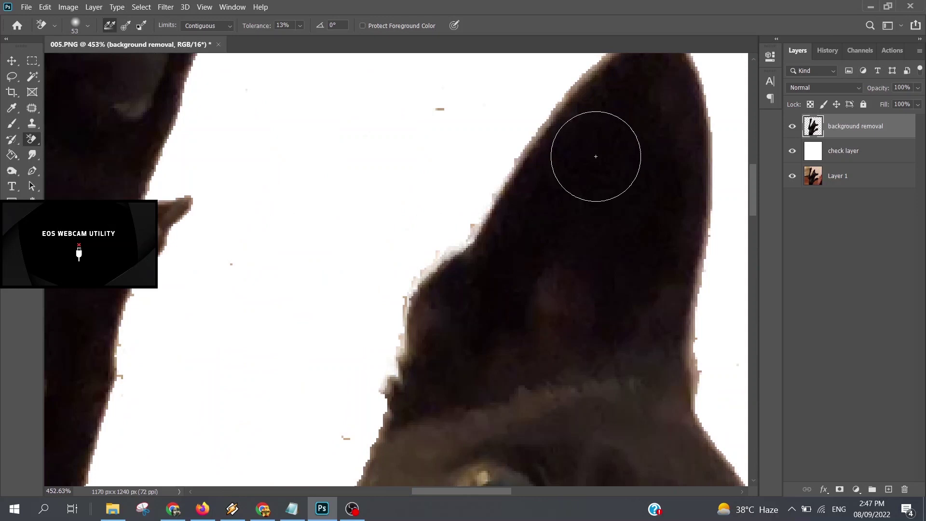
Set tolerance to 43% and erase the fringe along the ear's right edge, undoing grey patches
click(300, 25)
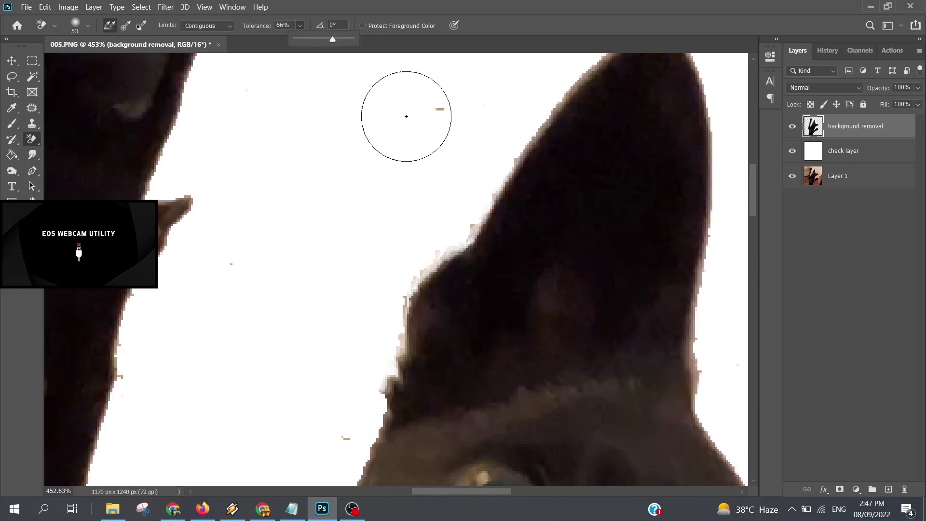
drag(471, 242, 498, 196)
key(ctrl+z)
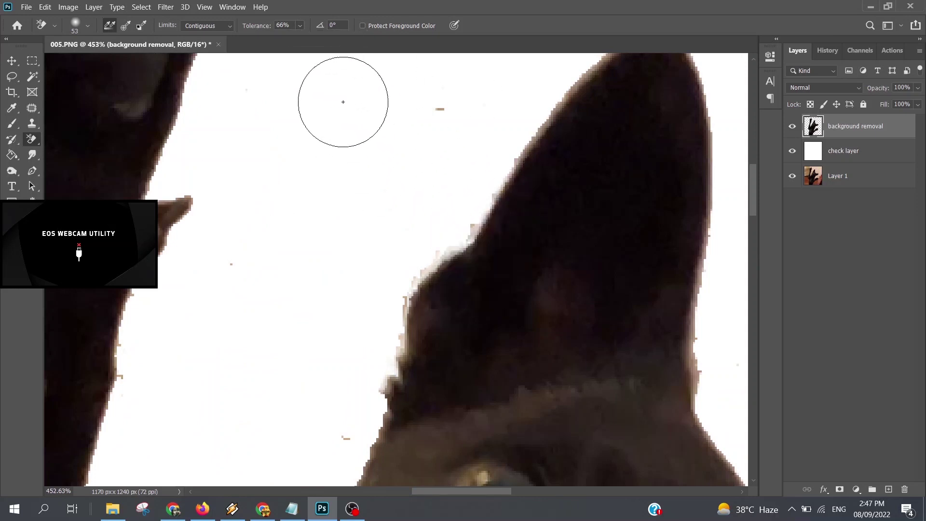
click(296, 40)
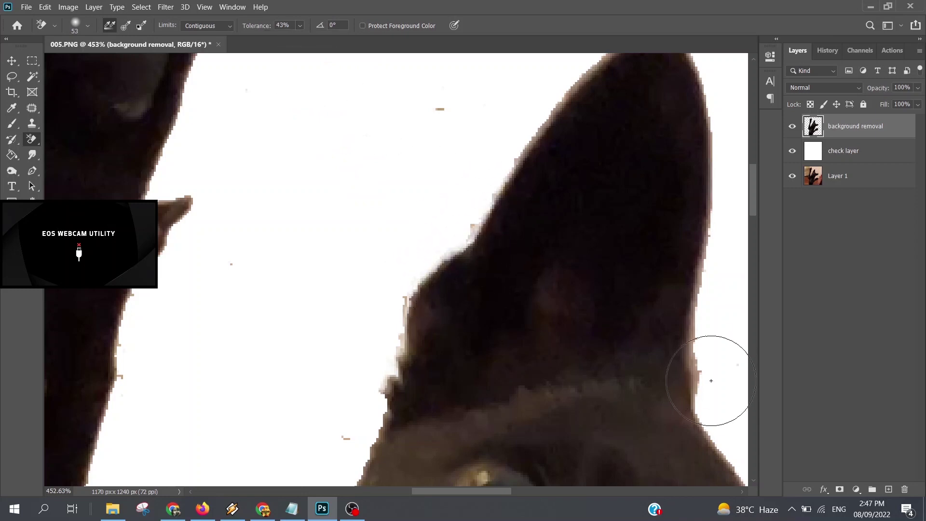
drag(689, 385, 735, 254)
drag(715, 284, 721, 213)
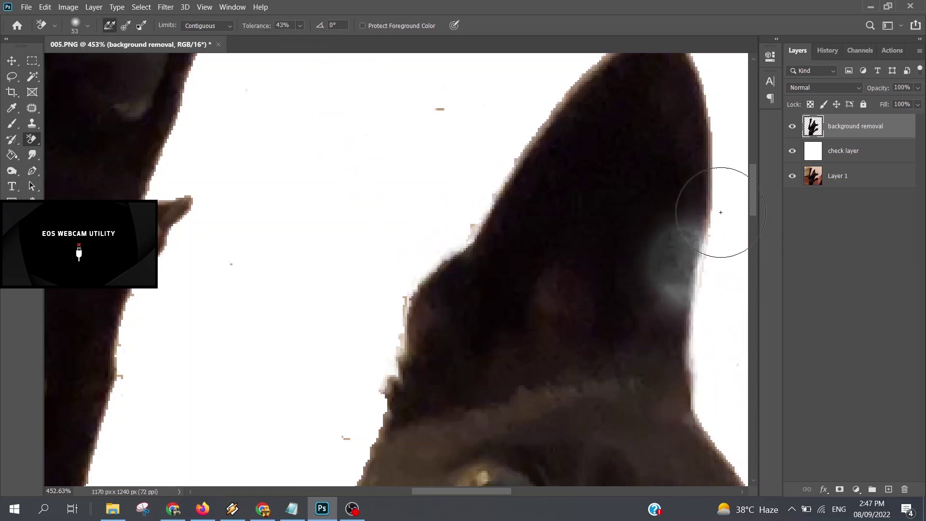
key(ctrl+z)
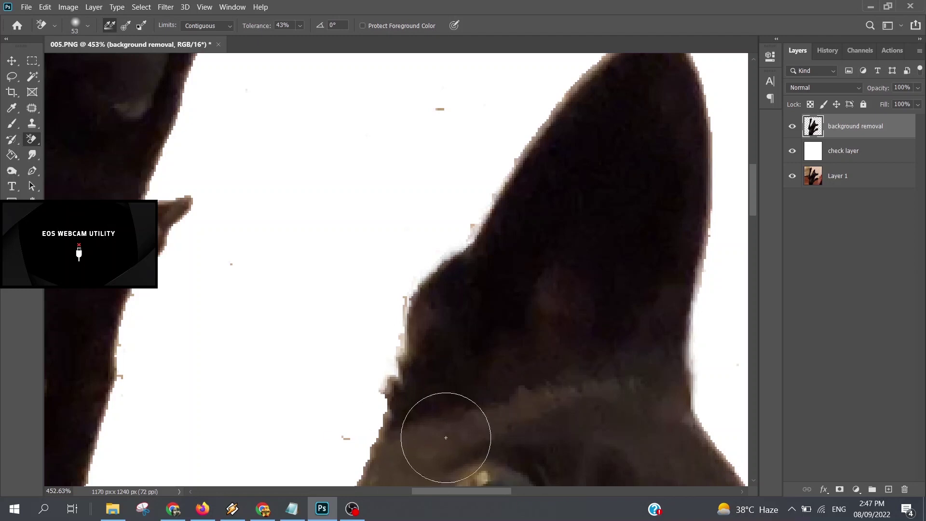
Erase the pale fringe beside the dog's mouth and along the lower jaw
scroll(440, 434, down, 1)
scroll(355, 403, down, 4)
scroll(333, 393, down, 2)
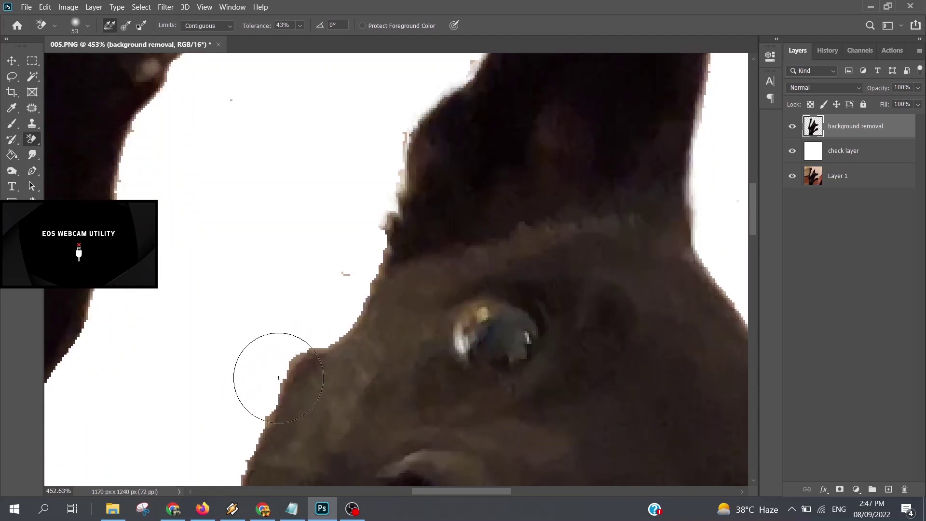
scroll(603, 437, down, 2)
scroll(482, 432, down, 3)
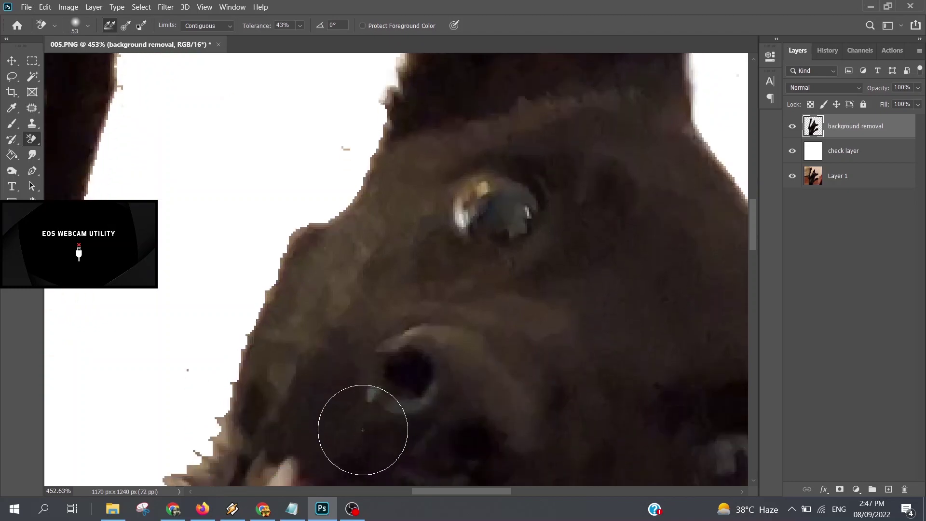
scroll(328, 424, down, 5)
scroll(331, 404, down, 2)
scroll(333, 392, down, 3)
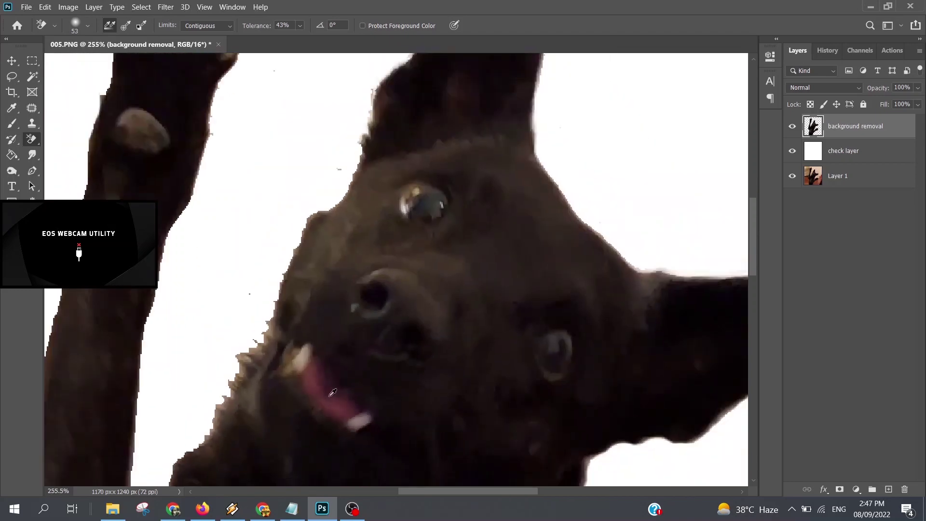
scroll(250, 360, up, 3)
scroll(300, 304, up, 1)
scroll(304, 311, down, 1)
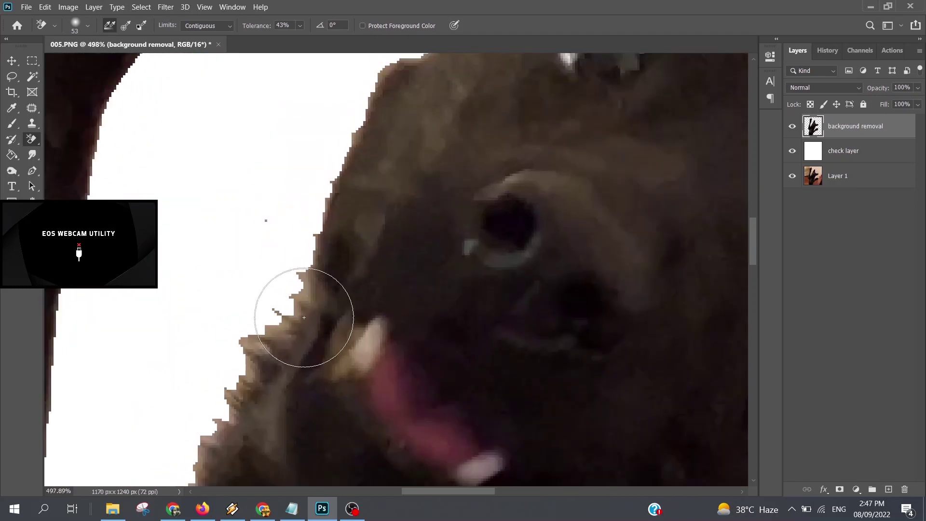
click(289, 259)
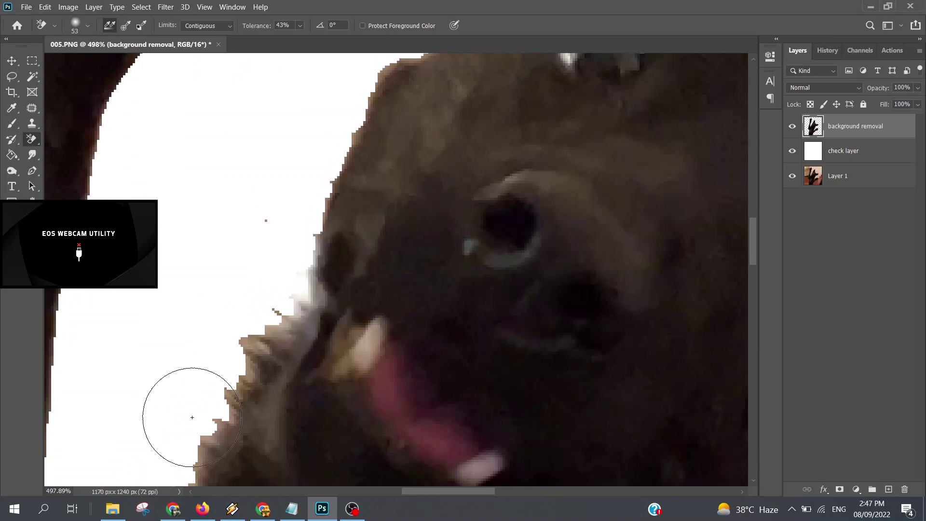
drag(279, 279, 255, 342)
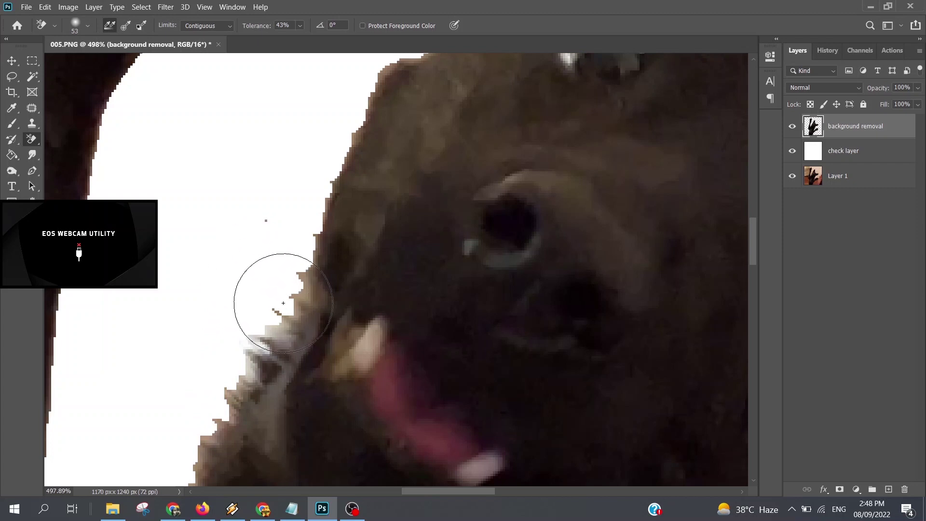
drag(302, 302, 265, 224)
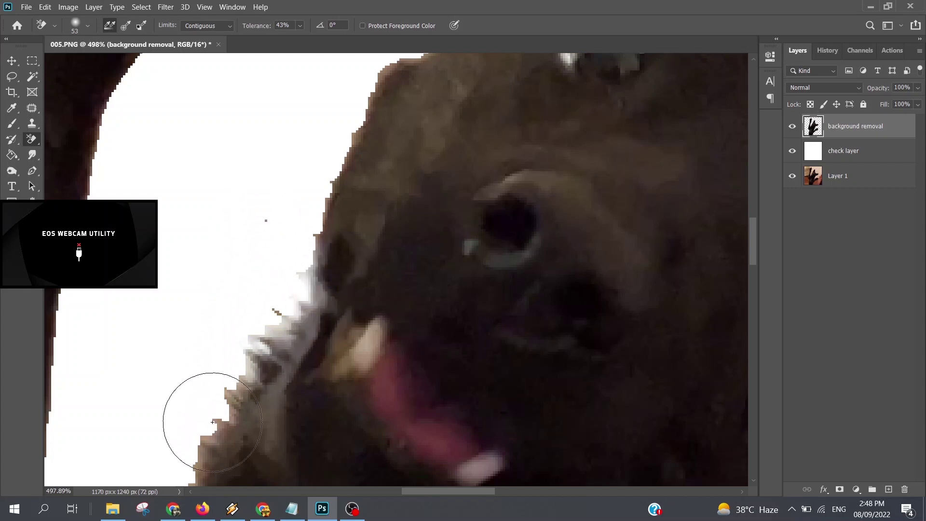
scroll(223, 383, down, 2)
scroll(217, 379, down, 2)
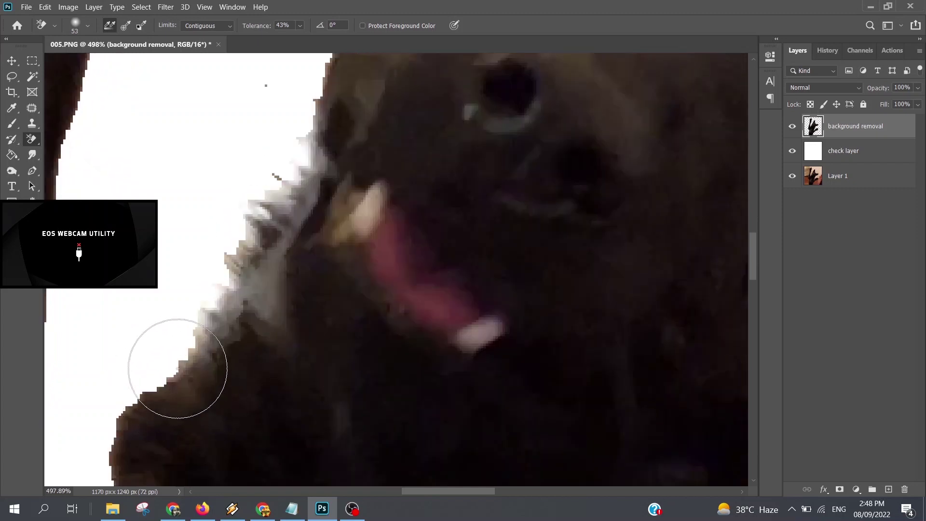
scroll(188, 357, down, 3)
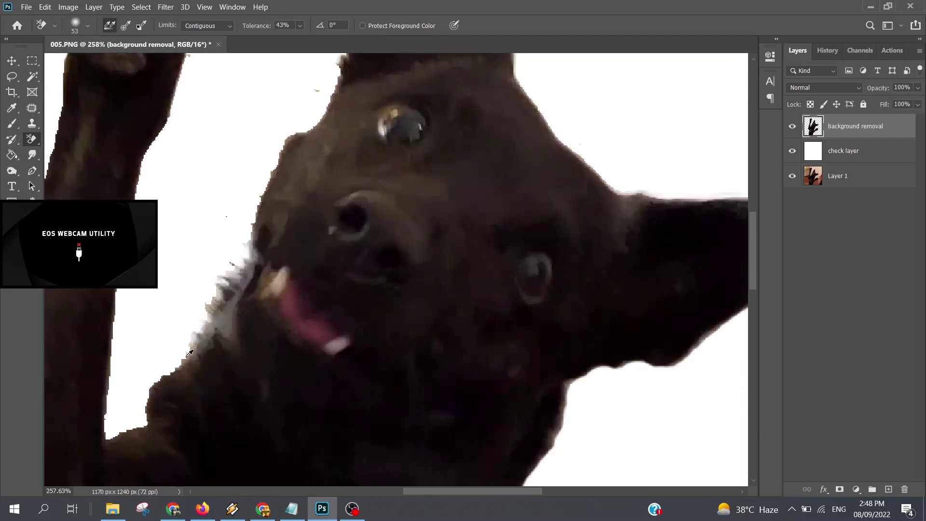
scroll(207, 348, down, 3)
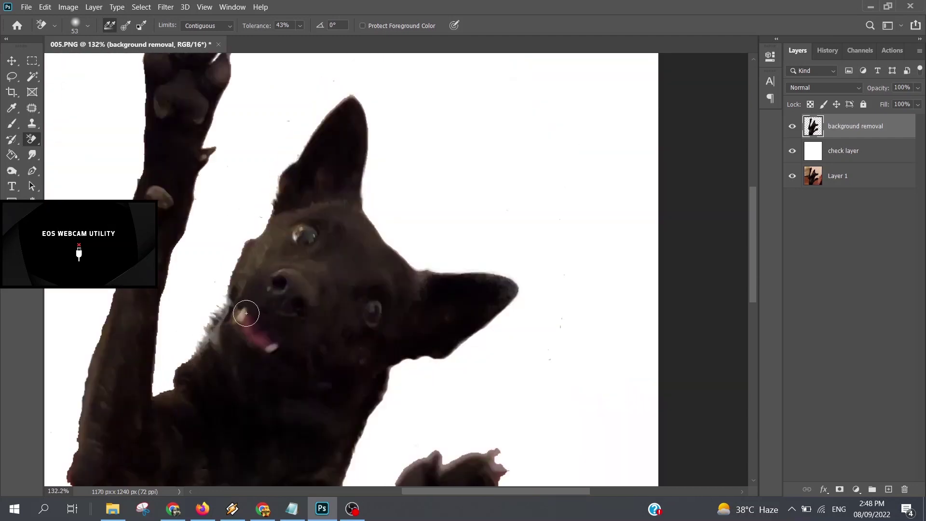
Zoom in to inspect the dog's jaw edge, then zoom back out
scroll(419, 389, down, 2)
scroll(420, 391, down, 3)
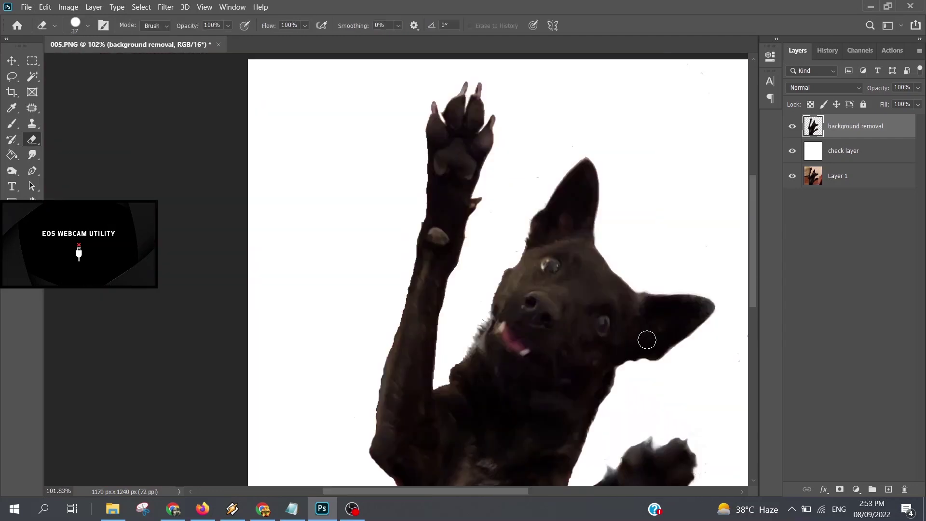
scroll(645, 337, up, 3)
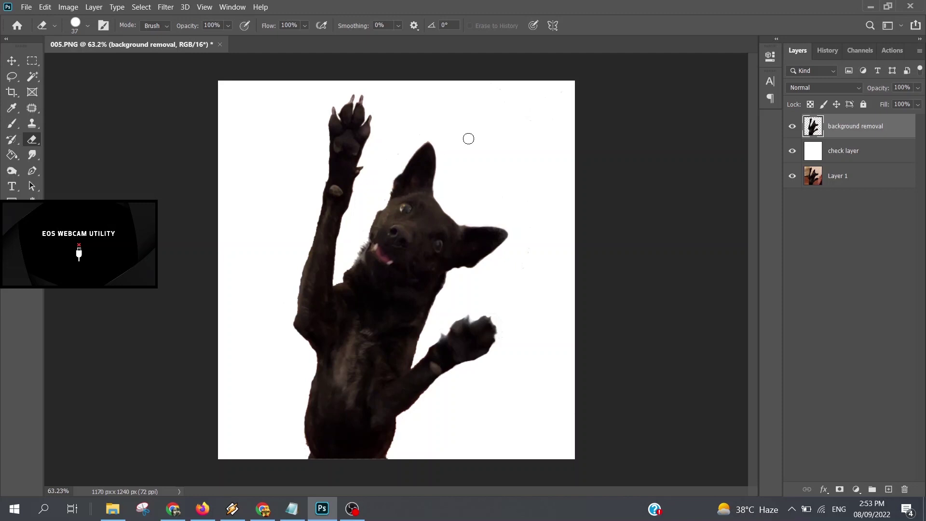
scroll(370, 157, up, 2)
scroll(370, 157, up, 2)
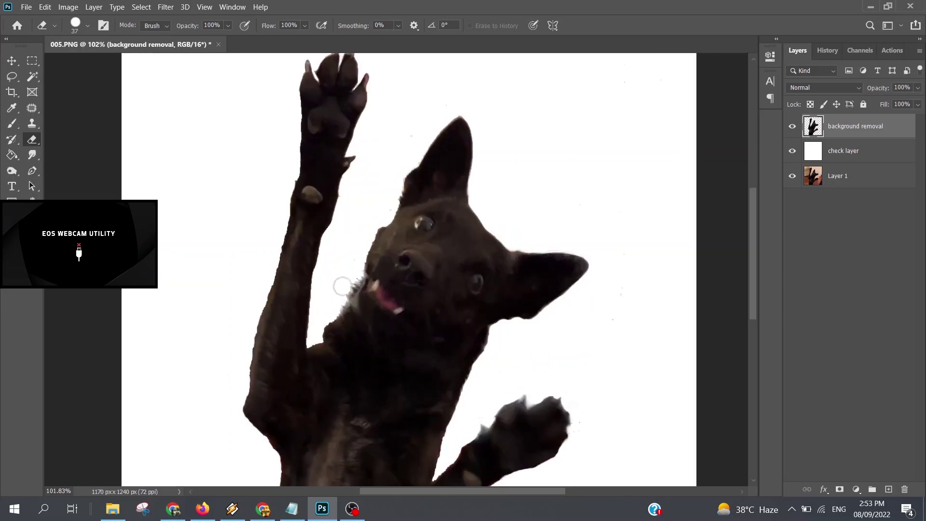
scroll(333, 278, up, 3)
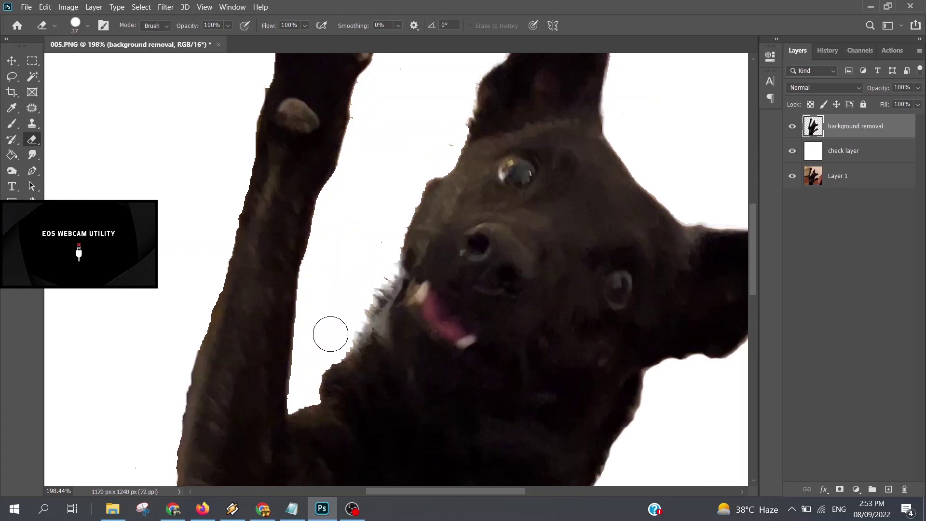
scroll(331, 332, up, 3)
scroll(331, 334, up, 1)
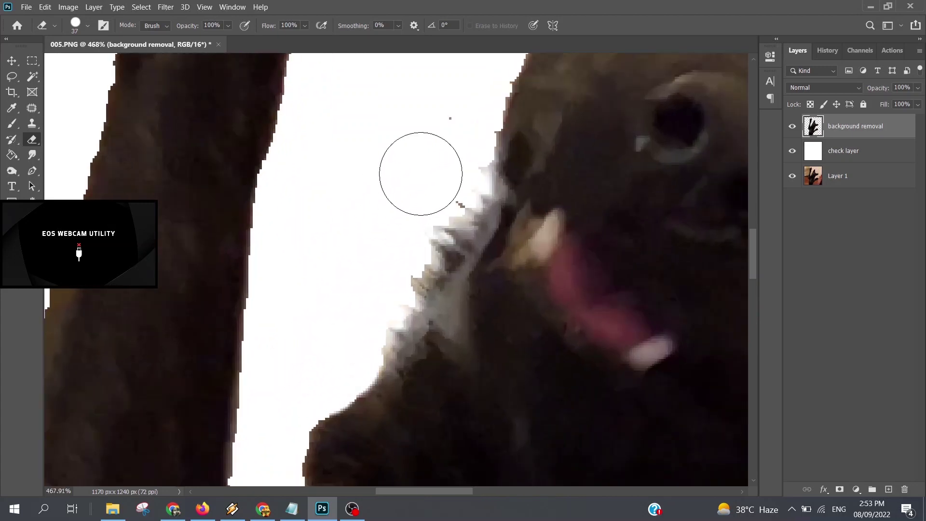
scroll(356, 238, down, 5)
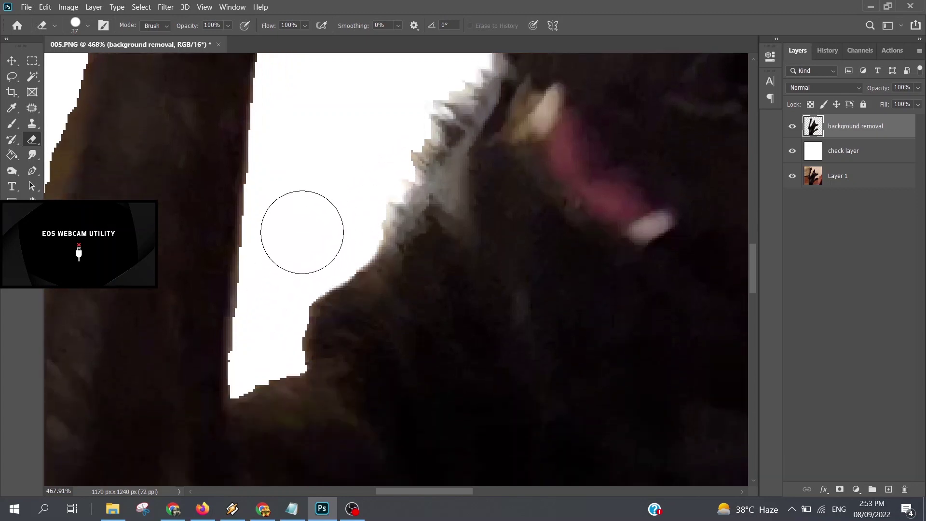
scroll(302, 229, down, 1)
scroll(303, 229, down, 3)
scroll(303, 229, down, 2)
scroll(426, 259, down, 1)
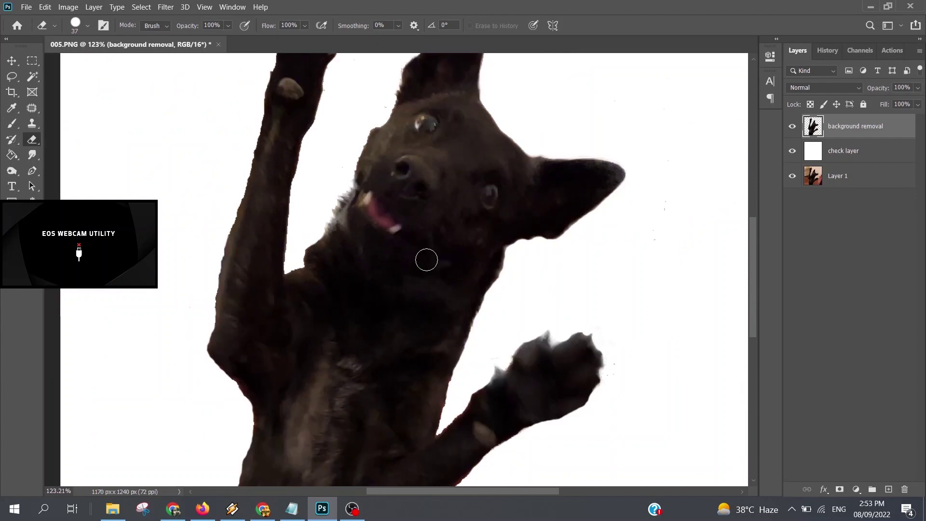
scroll(429, 260, up, 5)
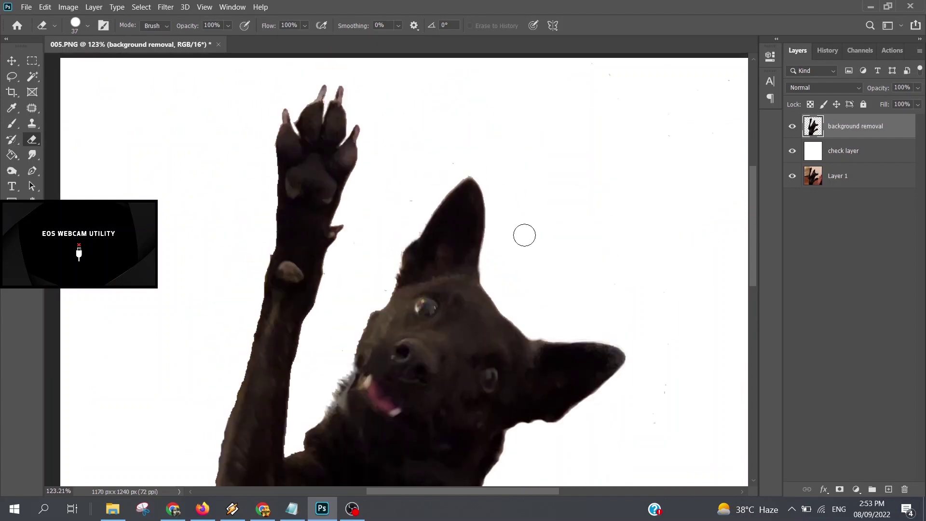
Hide both 'check layer' and the original Layer 1, leaving only the dog cutout visible
click(793, 151)
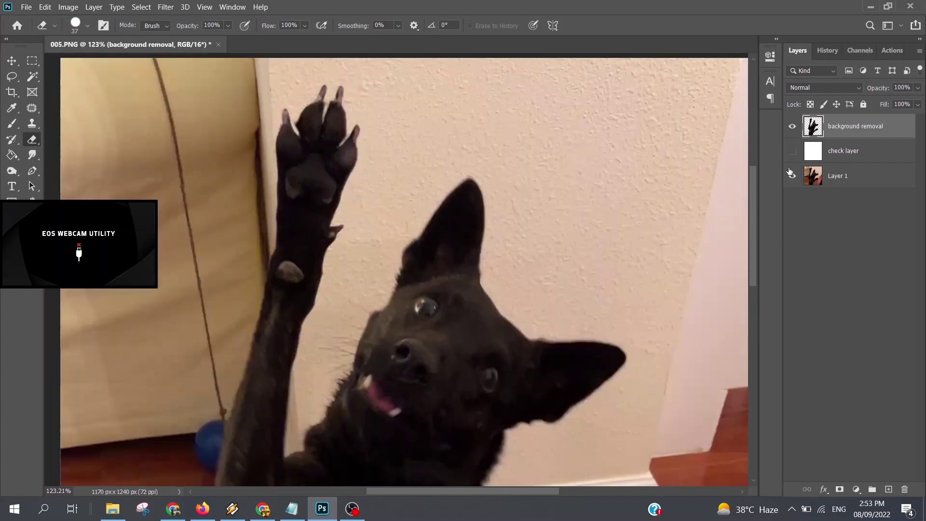
click(792, 175)
scroll(688, 223, down, 2)
scroll(670, 221, down, 2)
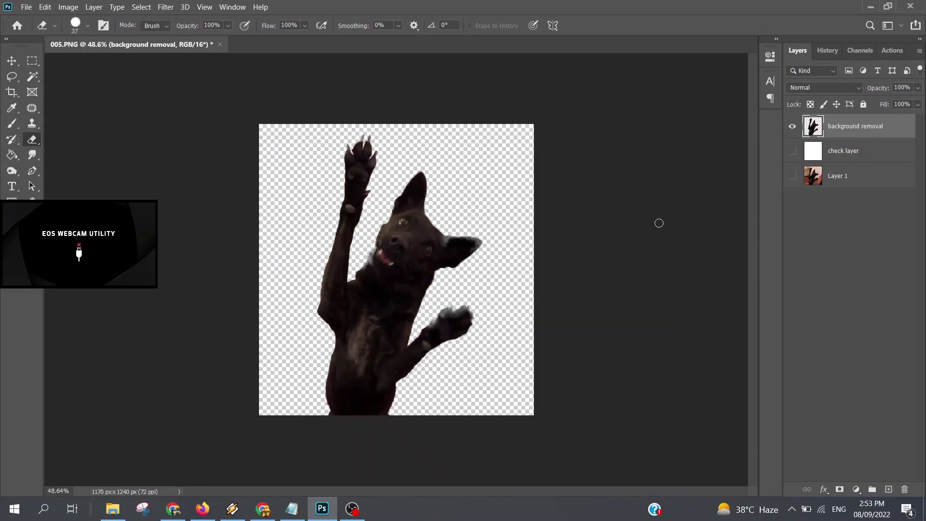
scroll(482, 231, up, 3)
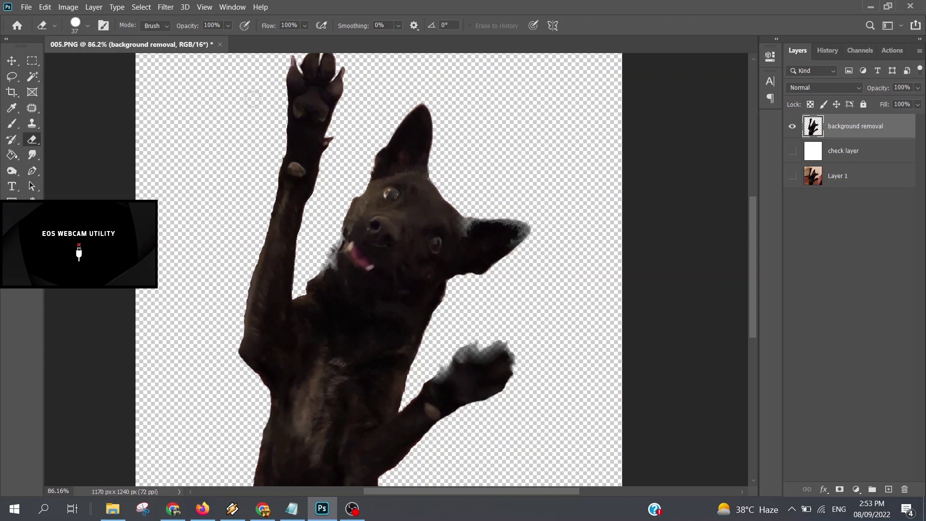
Apply Shadows/Highlights: Shadows 39/65/193, Highlights 33/46/196, Color and Midtone +27
click(68, 7)
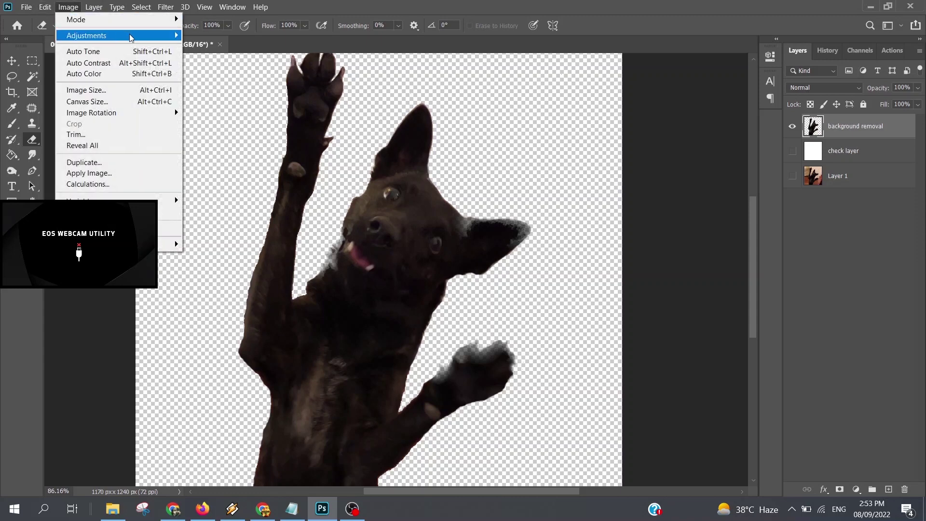
mouse_move(86, 36)
click(227, 228)
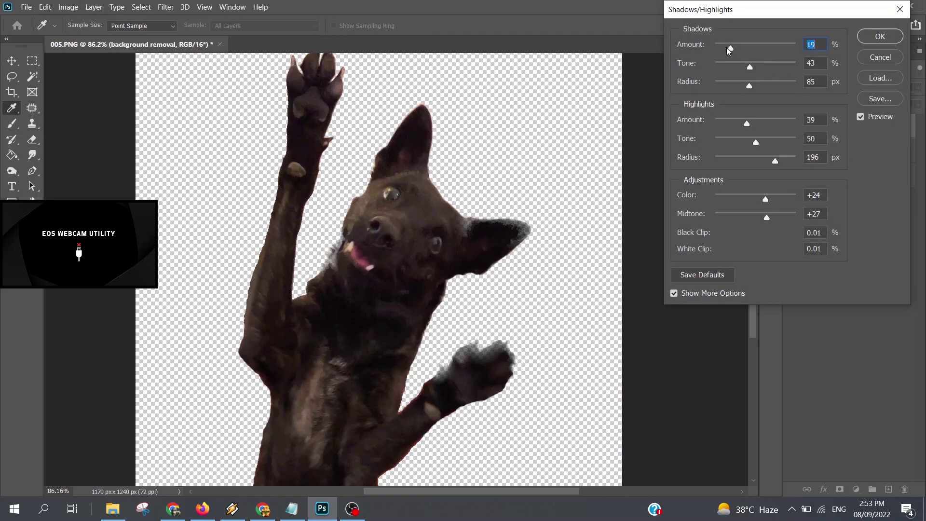
mouse_move(730, 48)
mouse_down()
mouse_move(764, 48)
mouse_move(749, 51)
mouse_move(806, 68)
mouse_move(768, 71)
mouse_move(783, 85)
mouse_move(775, 85)
mouse_up()
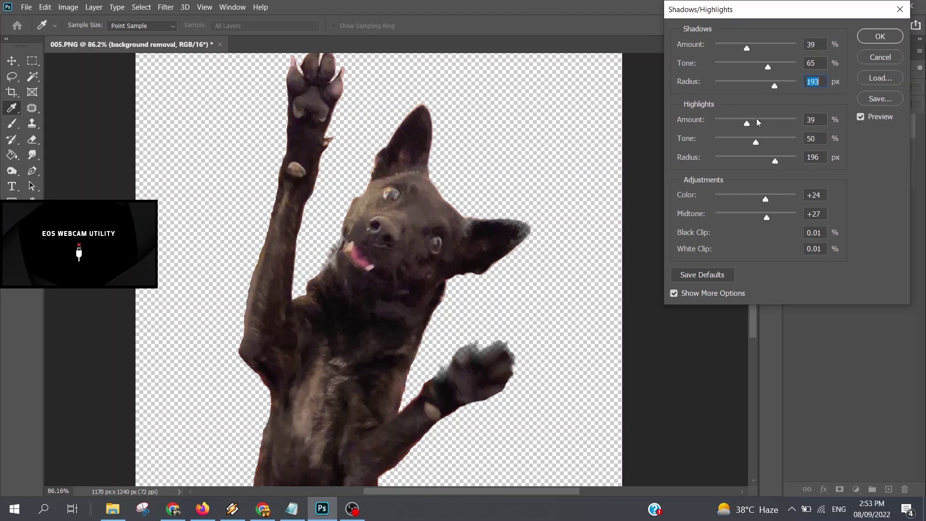
drag(747, 123, 674, 130)
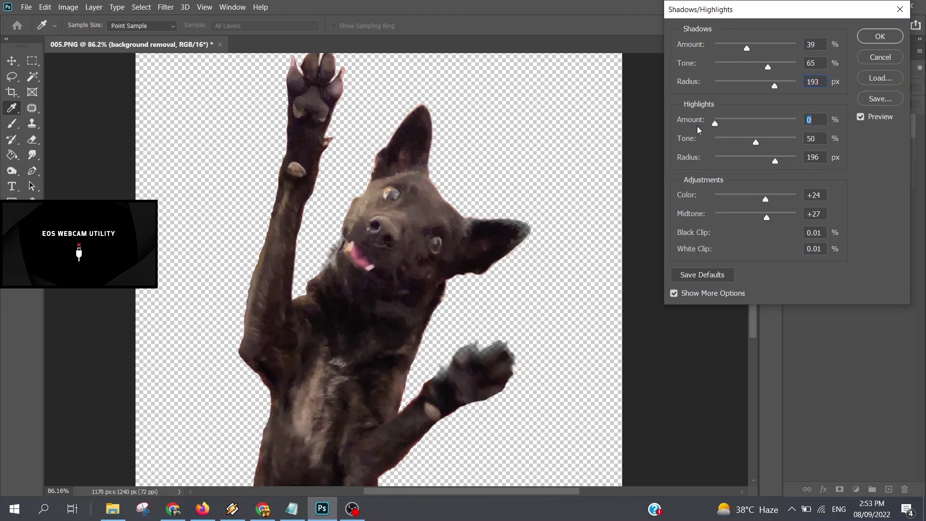
mouse_move(783, 125)
mouse_down()
mouse_move(743, 126)
mouse_move(800, 144)
mouse_up()
click(753, 143)
mouse_move(775, 204)
mouse_down()
mouse_move(803, 204)
mouse_move(775, 205)
mouse_up()
mouse_move(775, 203)
mouse_down()
mouse_move(732, 217)
mouse_move(773, 217)
mouse_up()
key(ctrl+z)
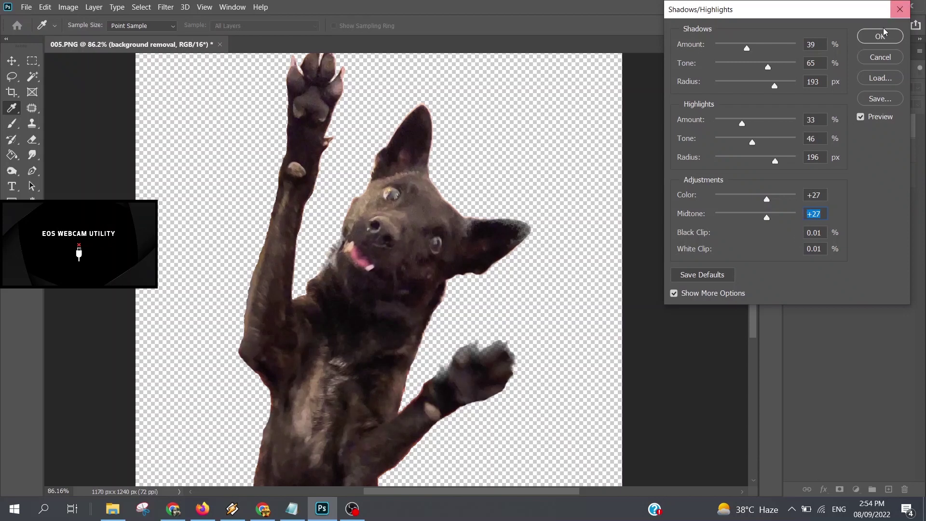
click(880, 36)
Toggle layer visibility to compare the dog cut-out against the white check layer and original photo
scroll(655, 124, down, 3)
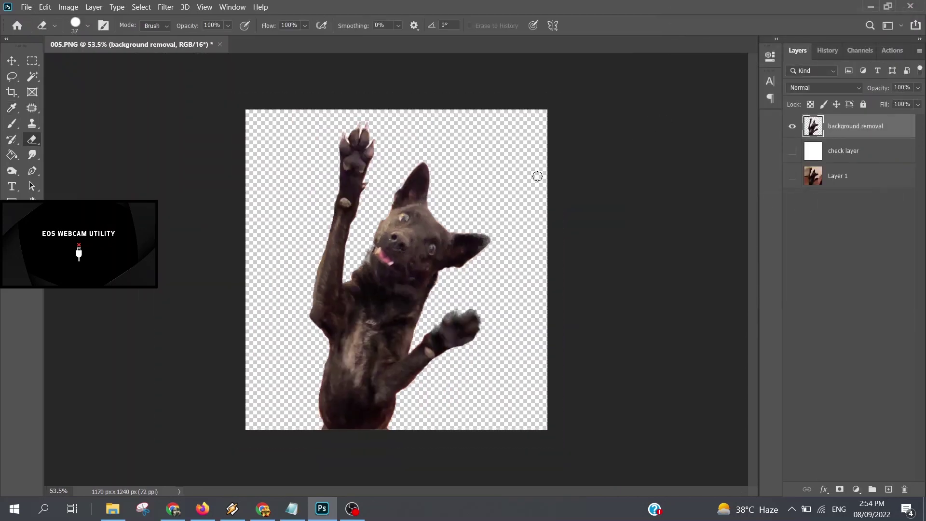
click(792, 151)
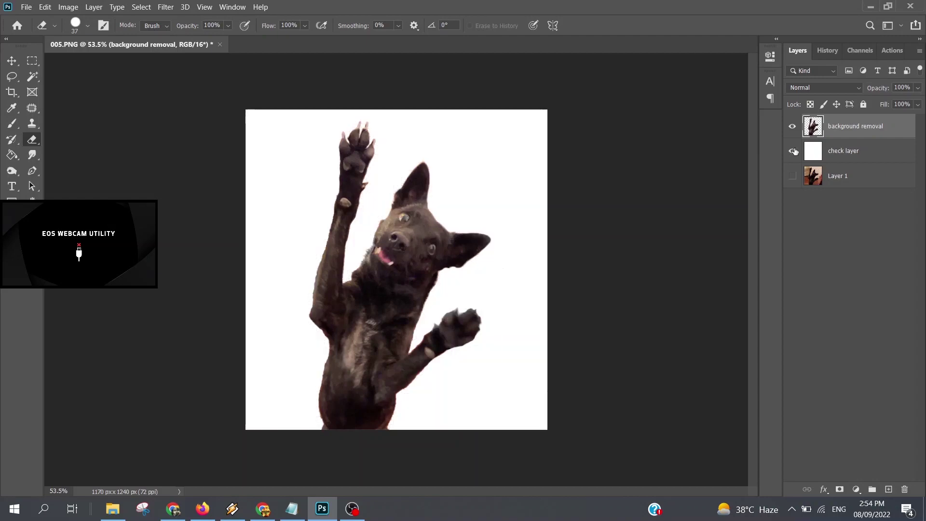
click(792, 151)
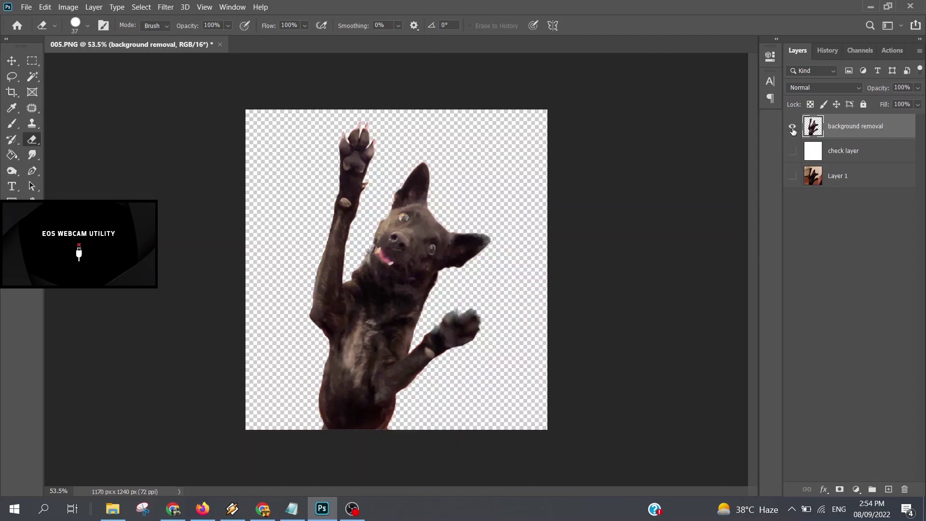
click(791, 127)
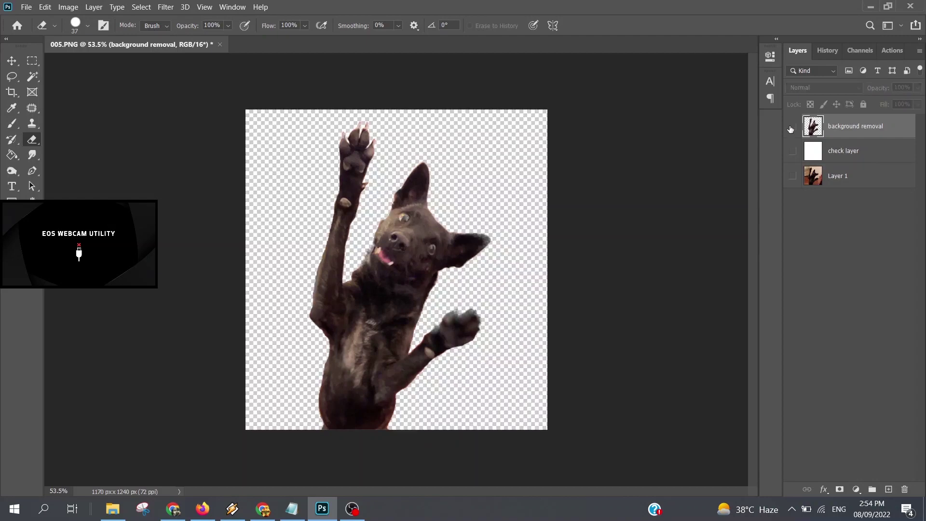
click(791, 177)
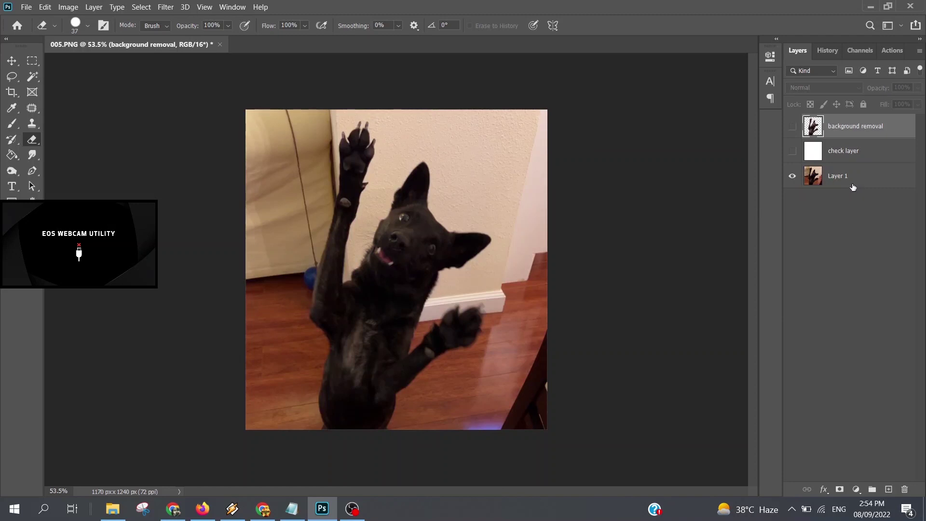
click(792, 127)
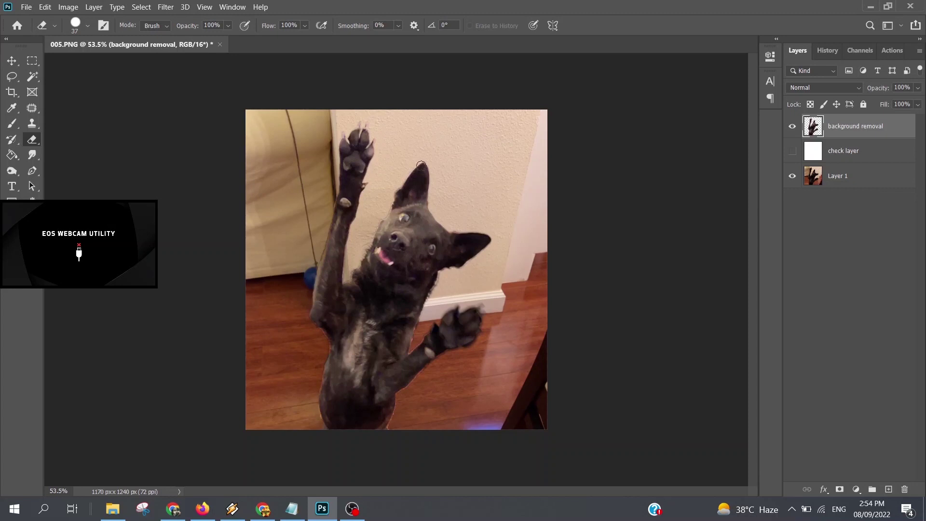
click(792, 151)
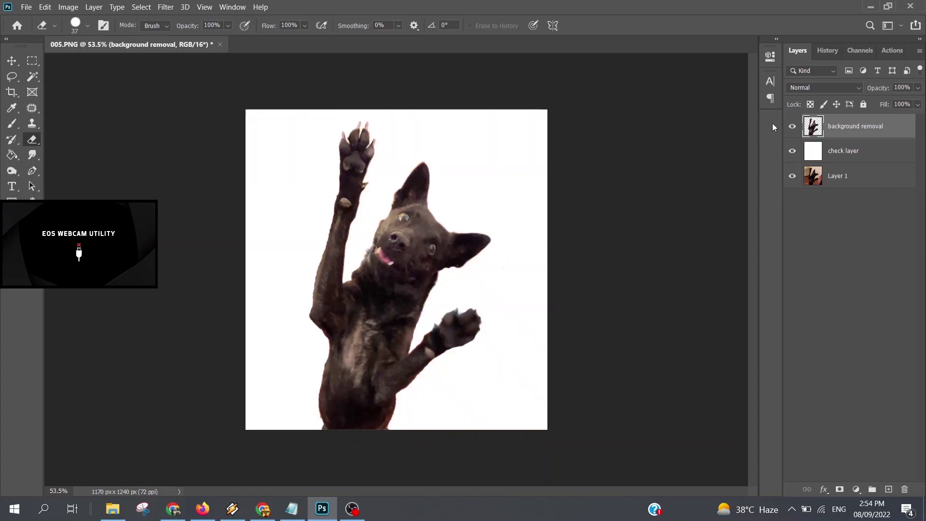
Delete the check layer and the original photo layer (Layer 1)
click(853, 157)
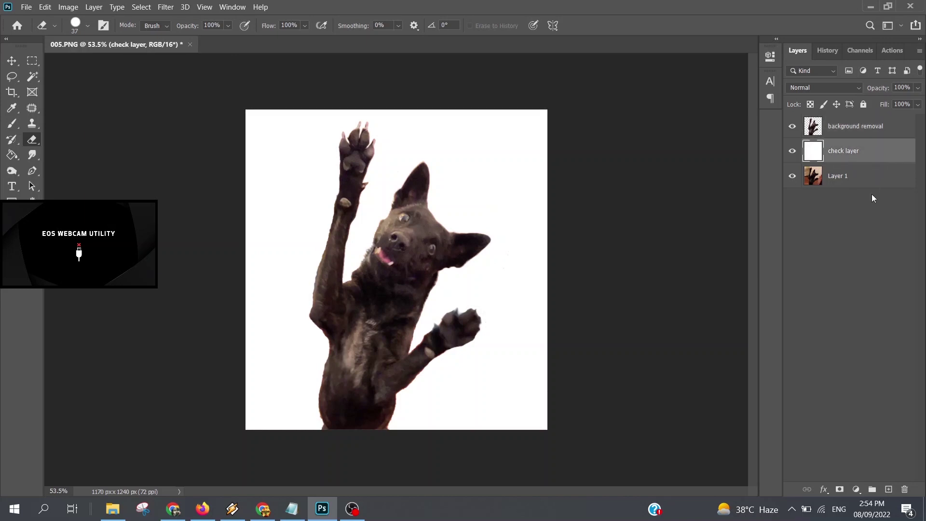
key(Delete)
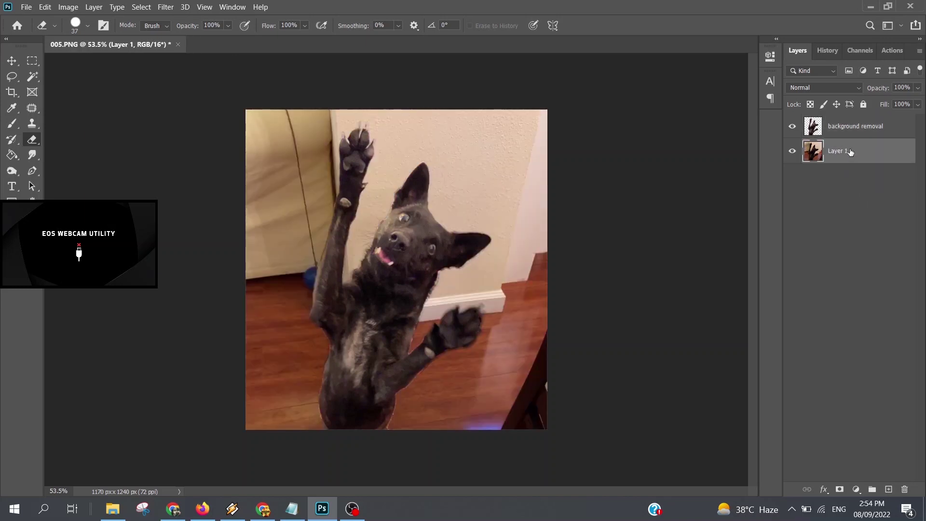
key(Delete)
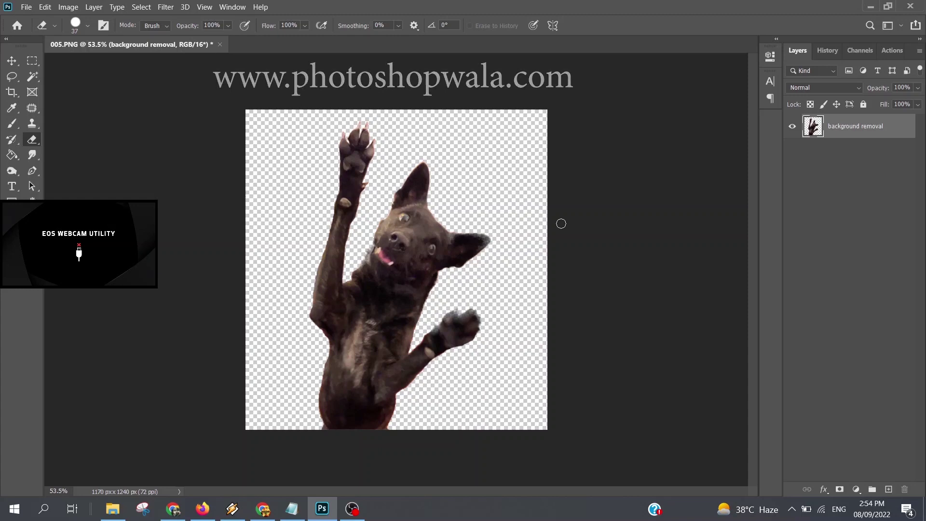
Save As 005.png with PNG file type into the client data folder
click(26, 7)
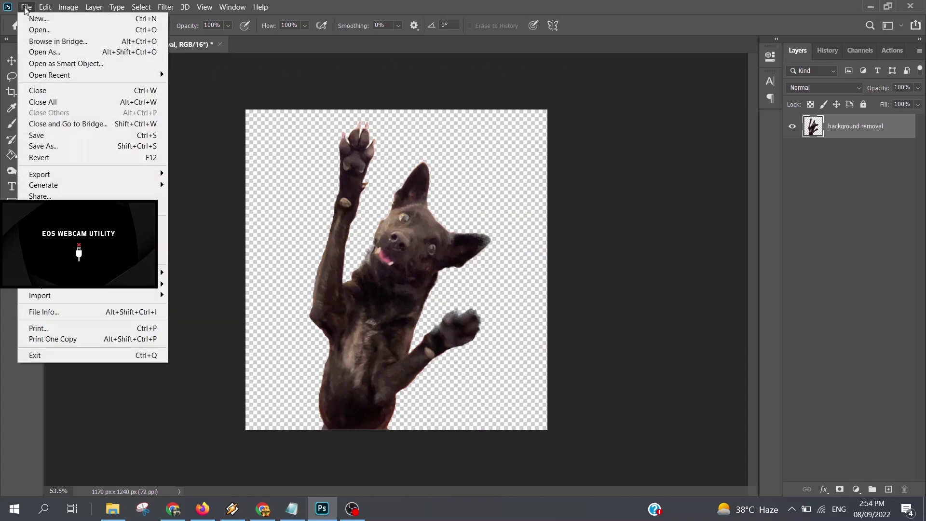
click(68, 146)
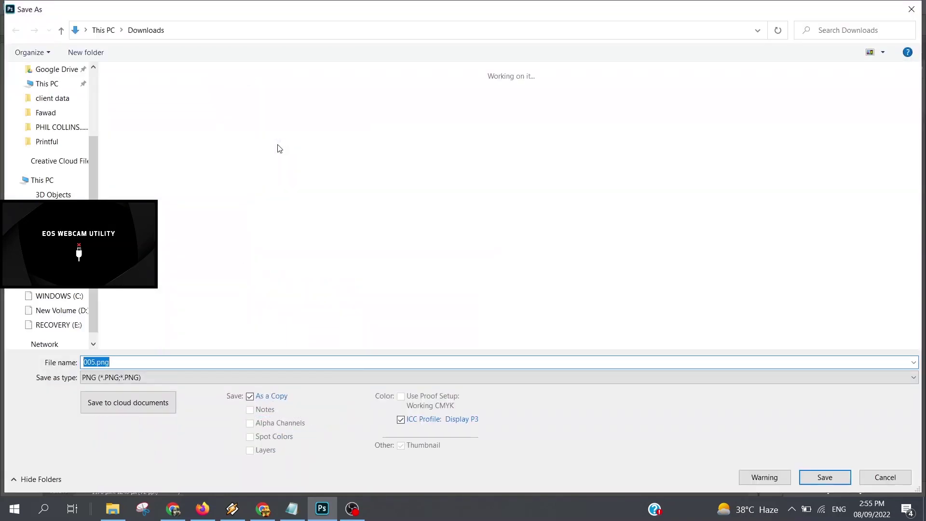
click(52, 98)
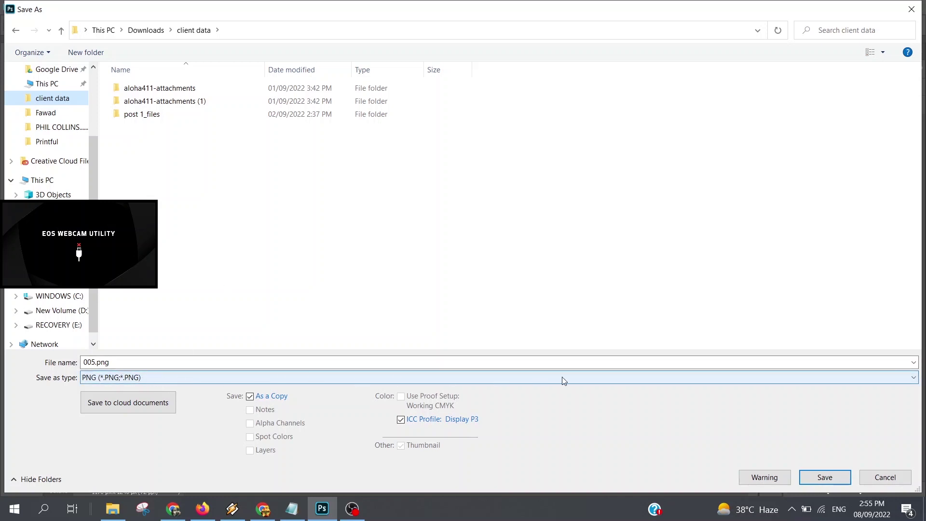
click(171, 379)
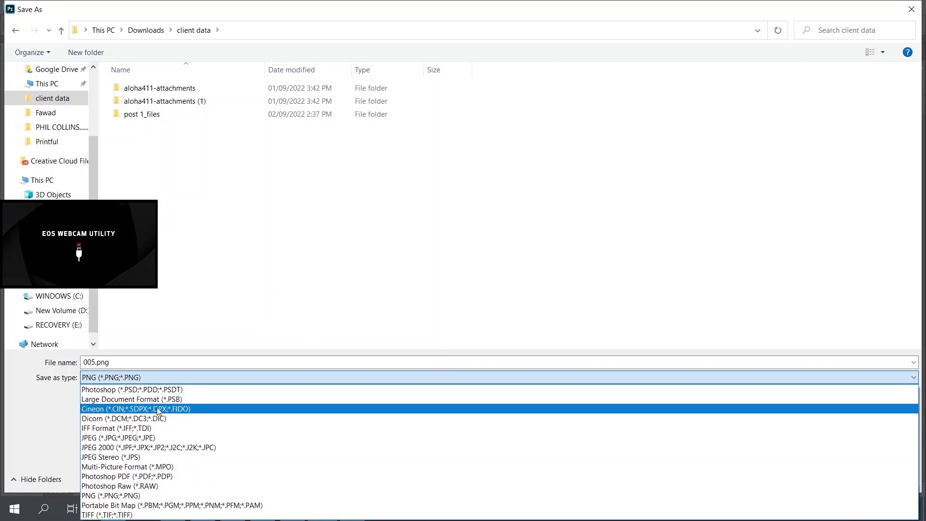
click(143, 496)
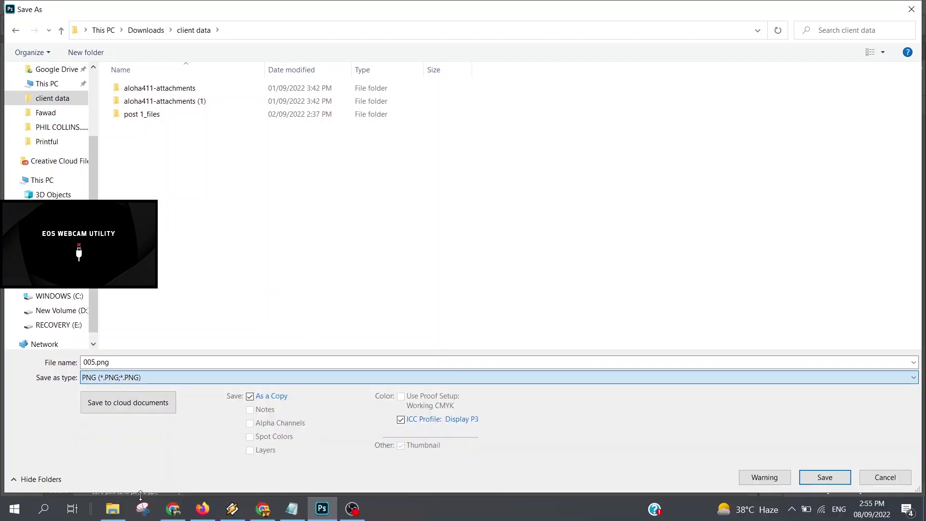
click(239, 361)
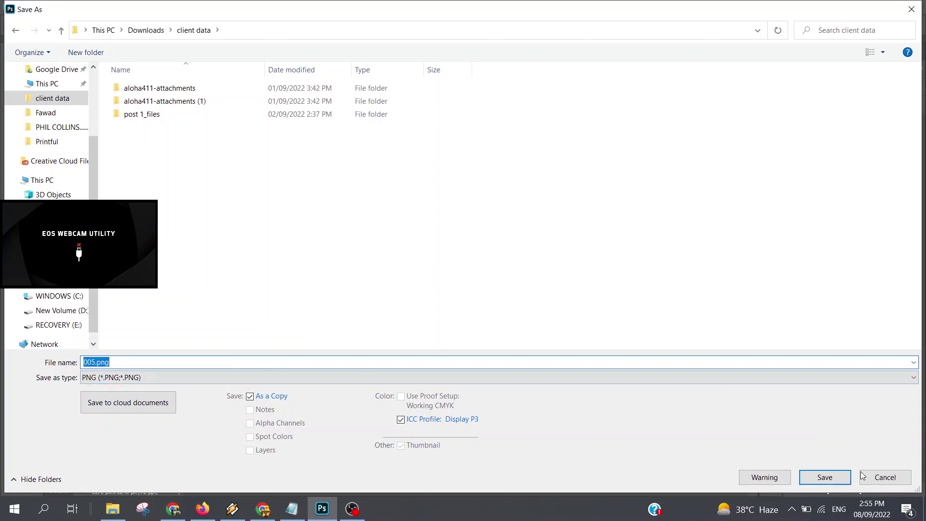
click(834, 478)
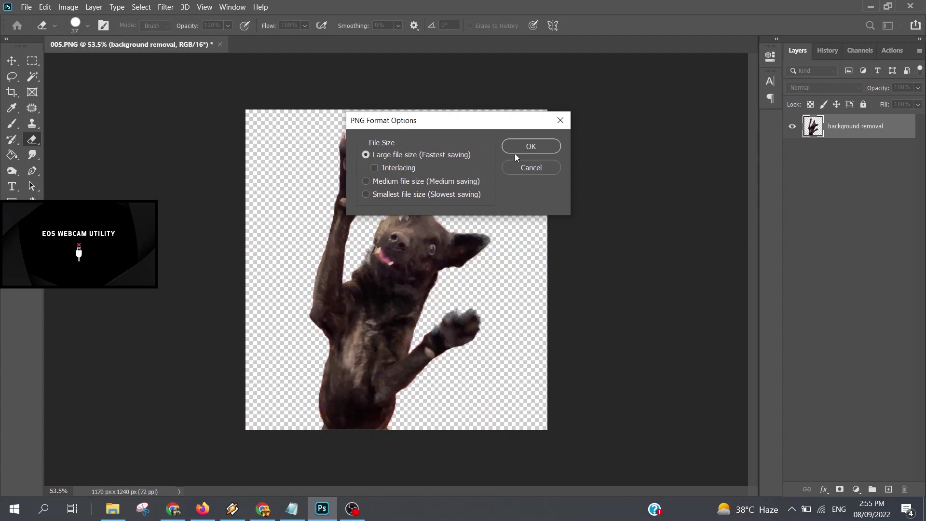
Confirm the PNG Format Options with OK to finish saving 005.png
click(549, 150)
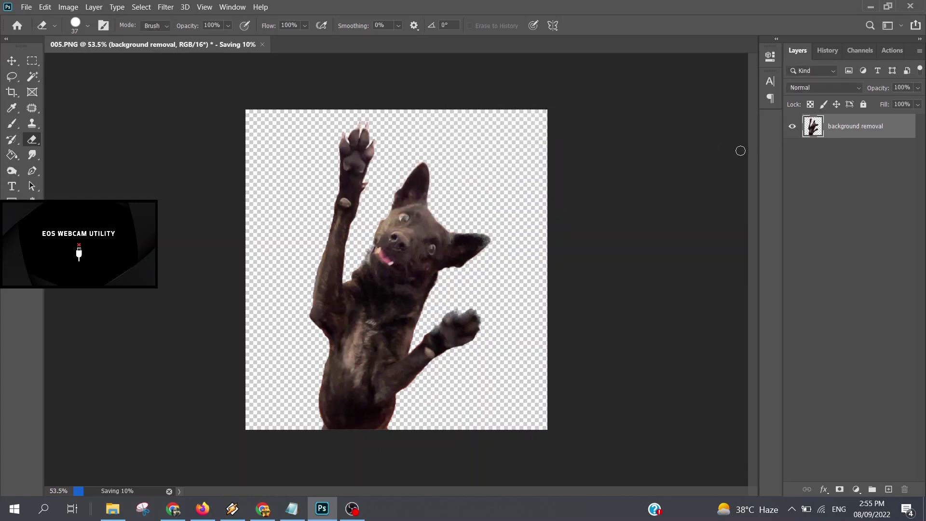